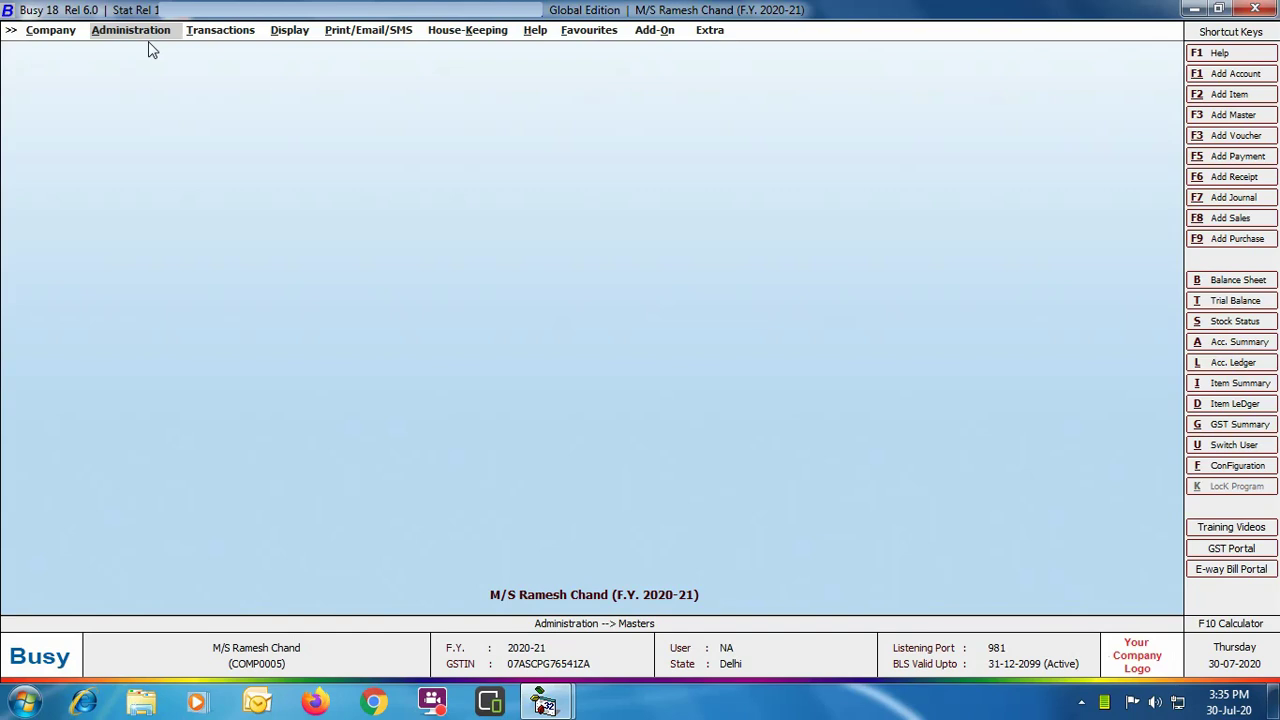
- Enable Consignment Sales in the inventory section of the Features / Options configuration
{"action": "left_click", "coordinate": [148, 38]}
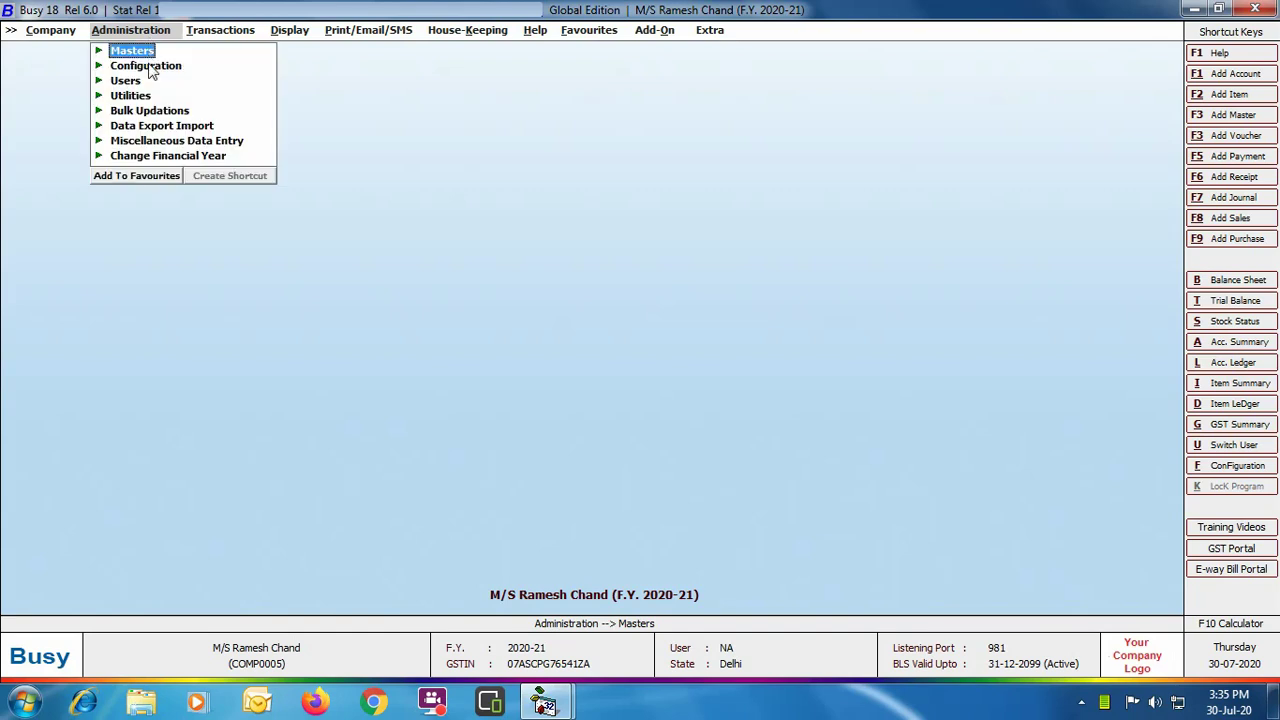
{"action": "left_click", "coordinate": [150, 64]}
{"action": "double_click", "coordinate": [170, 67]}
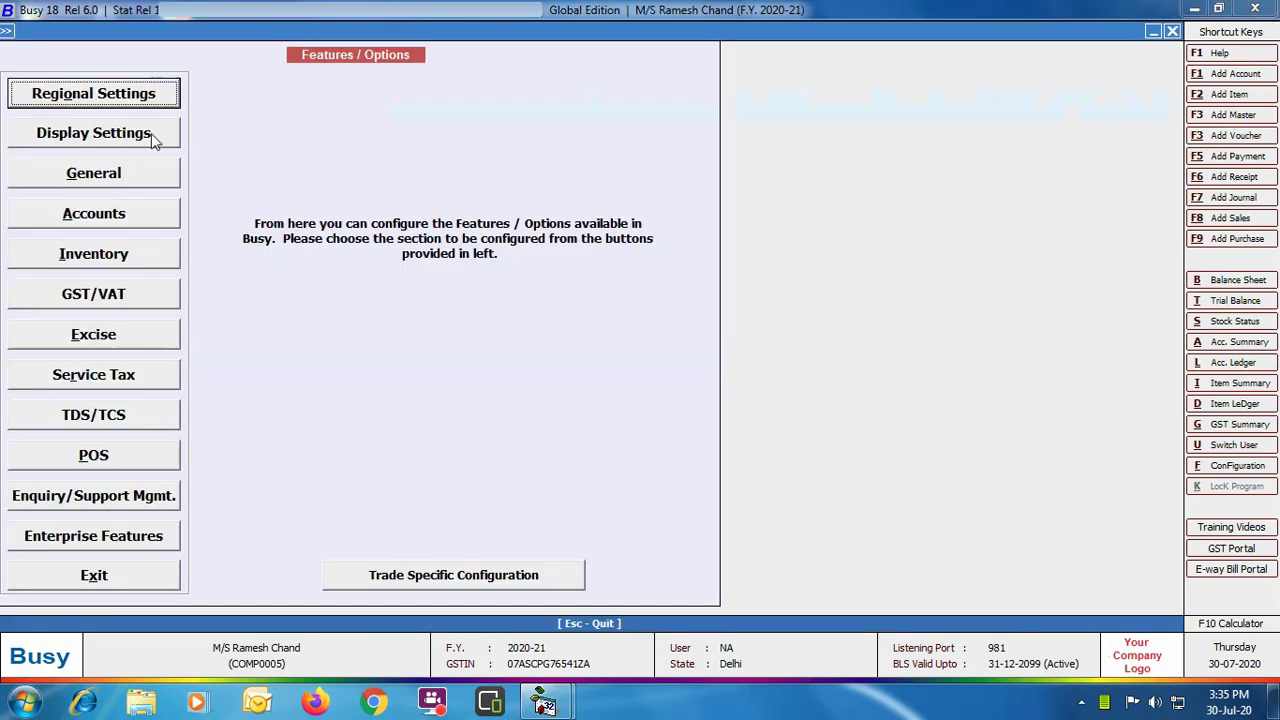
{"action": "left_click", "coordinate": [130, 264]}
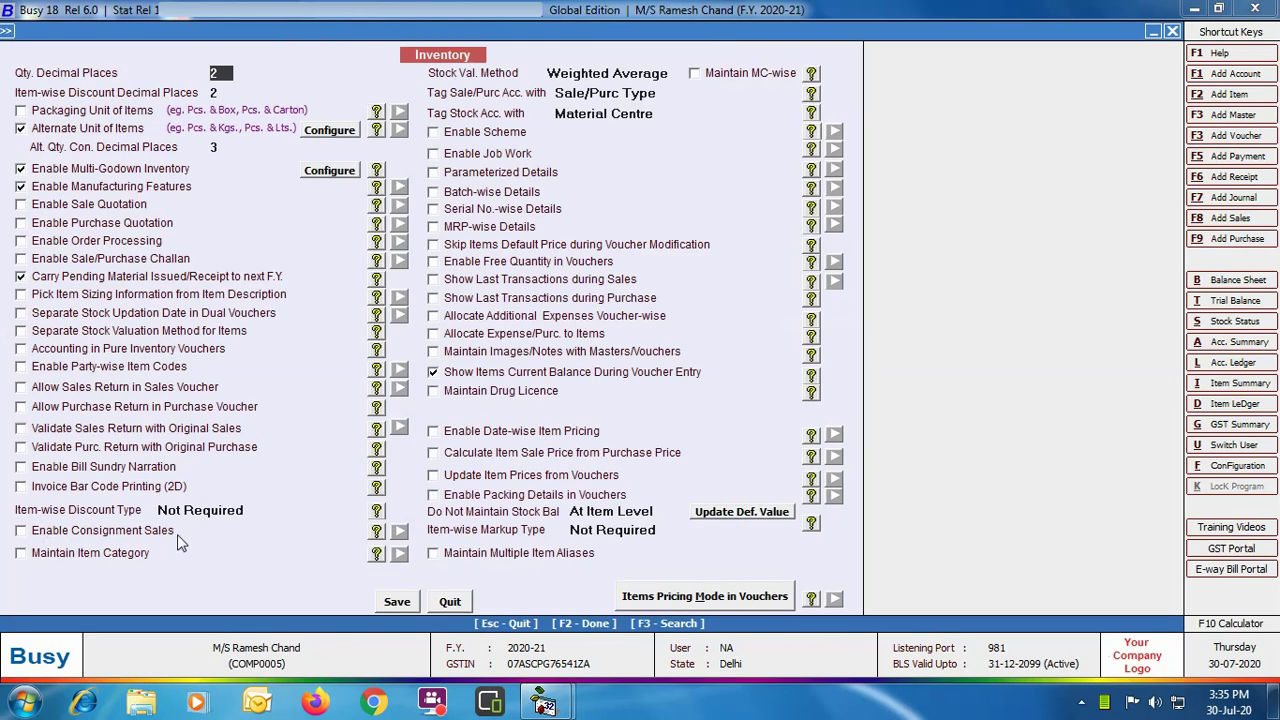
{"action": "left_click", "coordinate": [20, 531]}
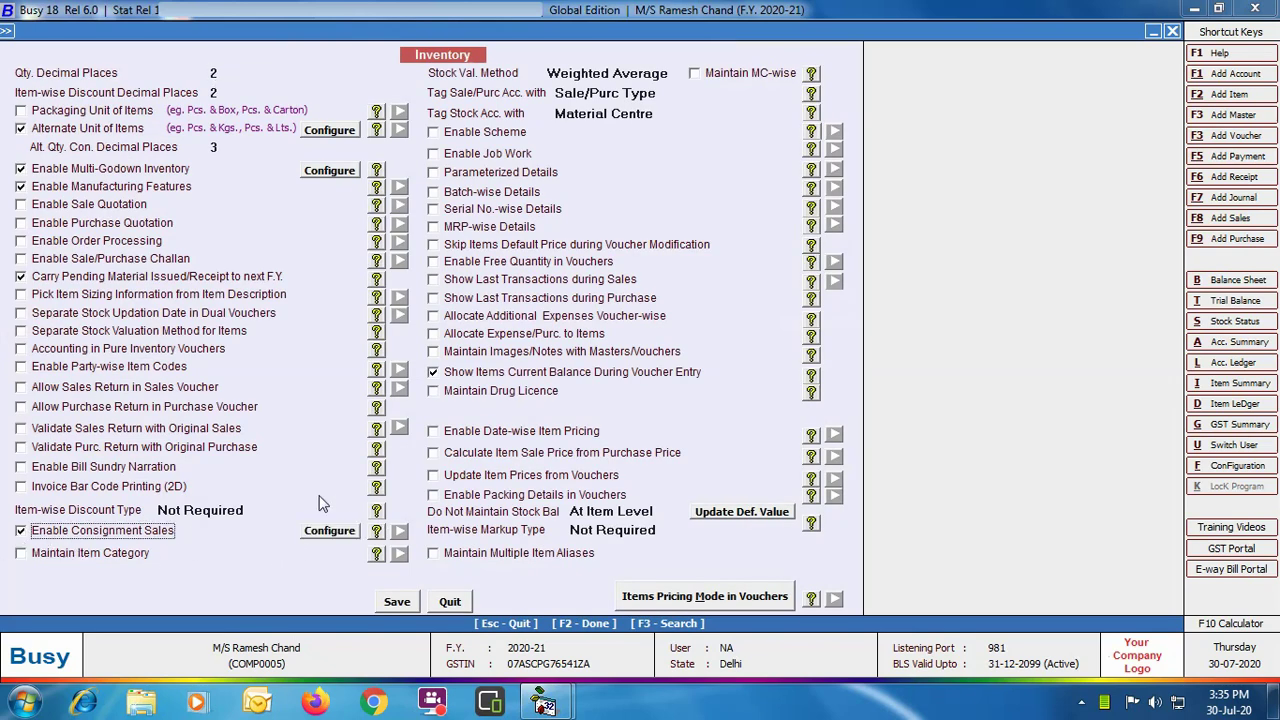
- Configure consignment sales as Without Order, maintaining the customer at purchase and the source voucher price, and save the inventory options
{"action": "left_click", "coordinate": [331, 531]}
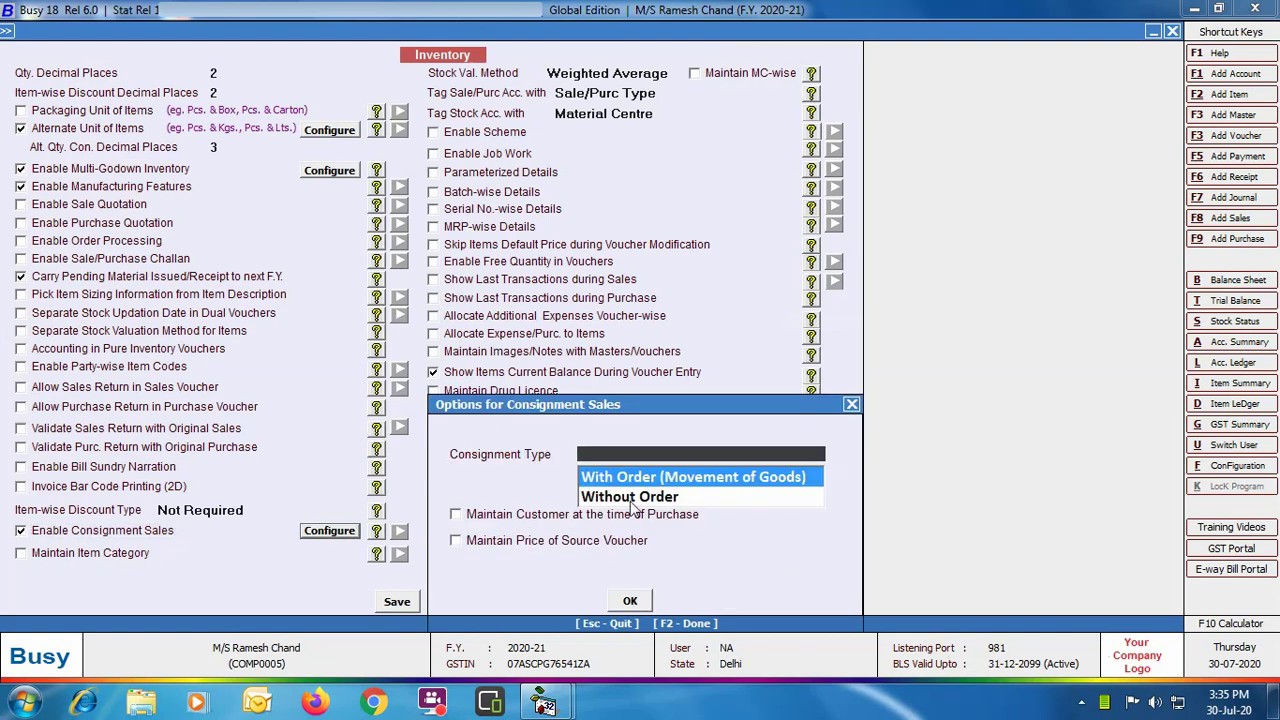
{"action": "left_click", "coordinate": [705, 504]}
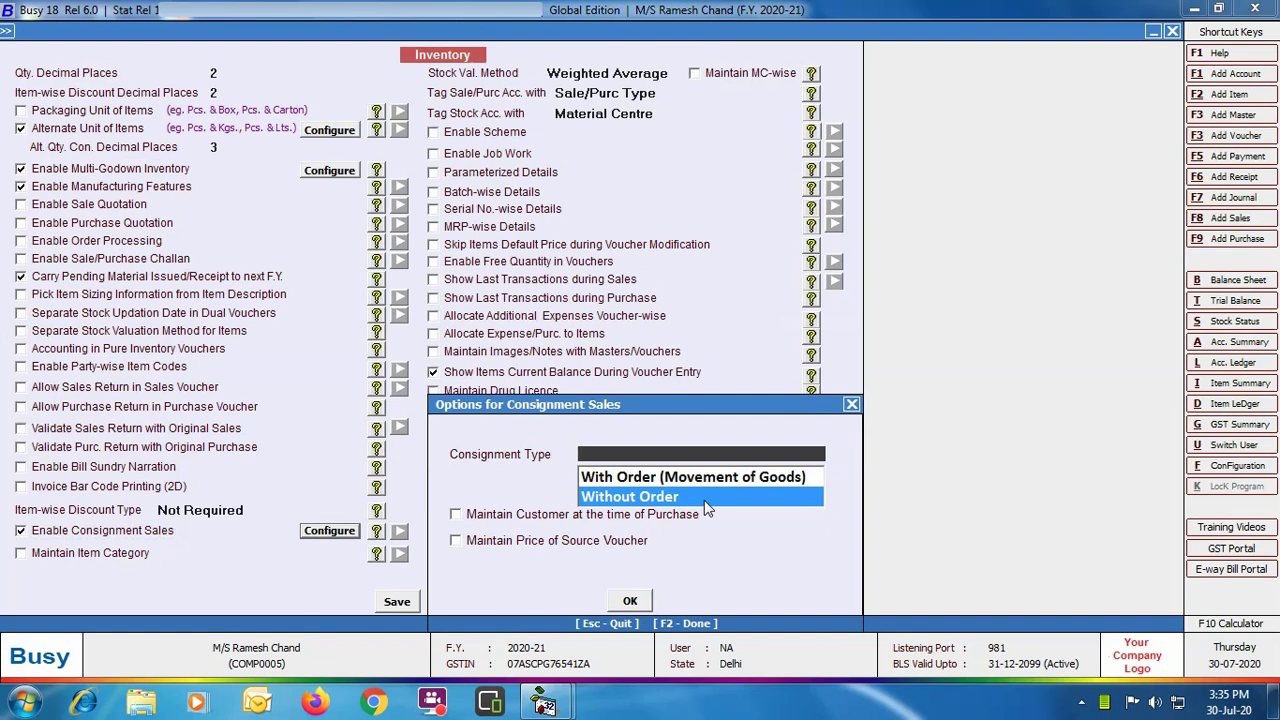
{"action": "left_click", "coordinate": [704, 502]}
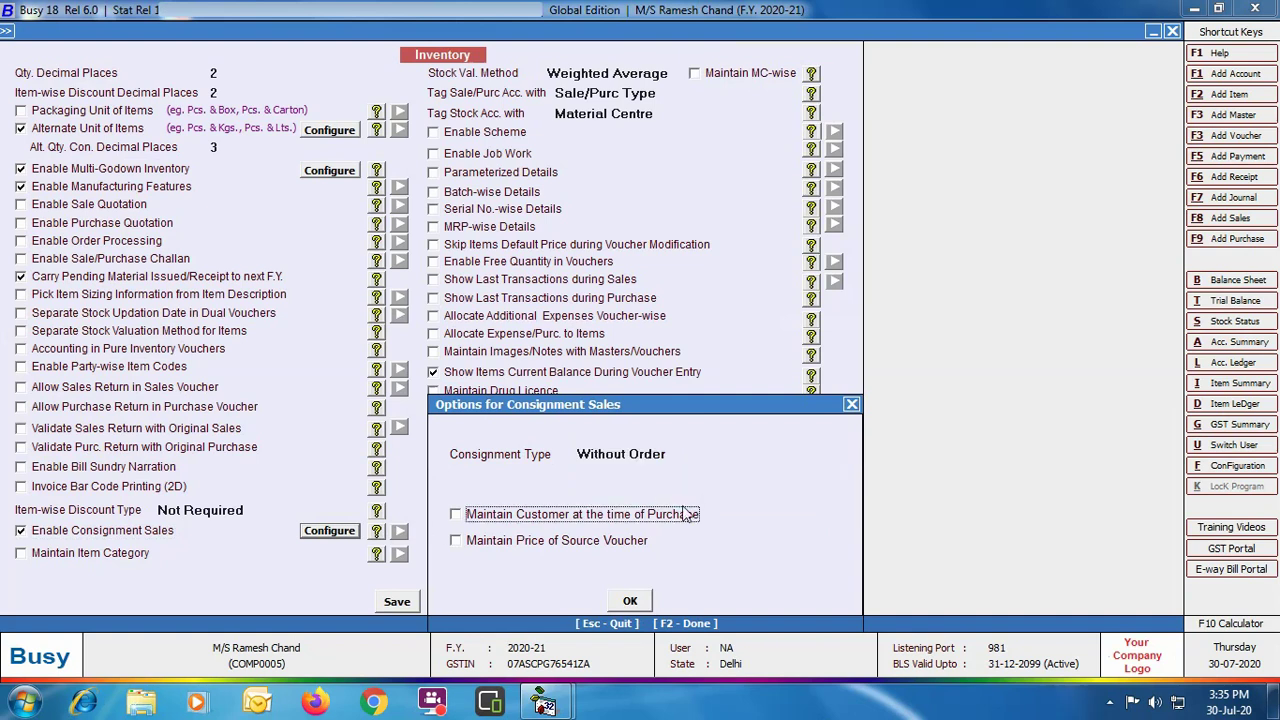
{"action": "left_click", "coordinate": [456, 514]}
{"action": "left_click", "coordinate": [463, 541]}
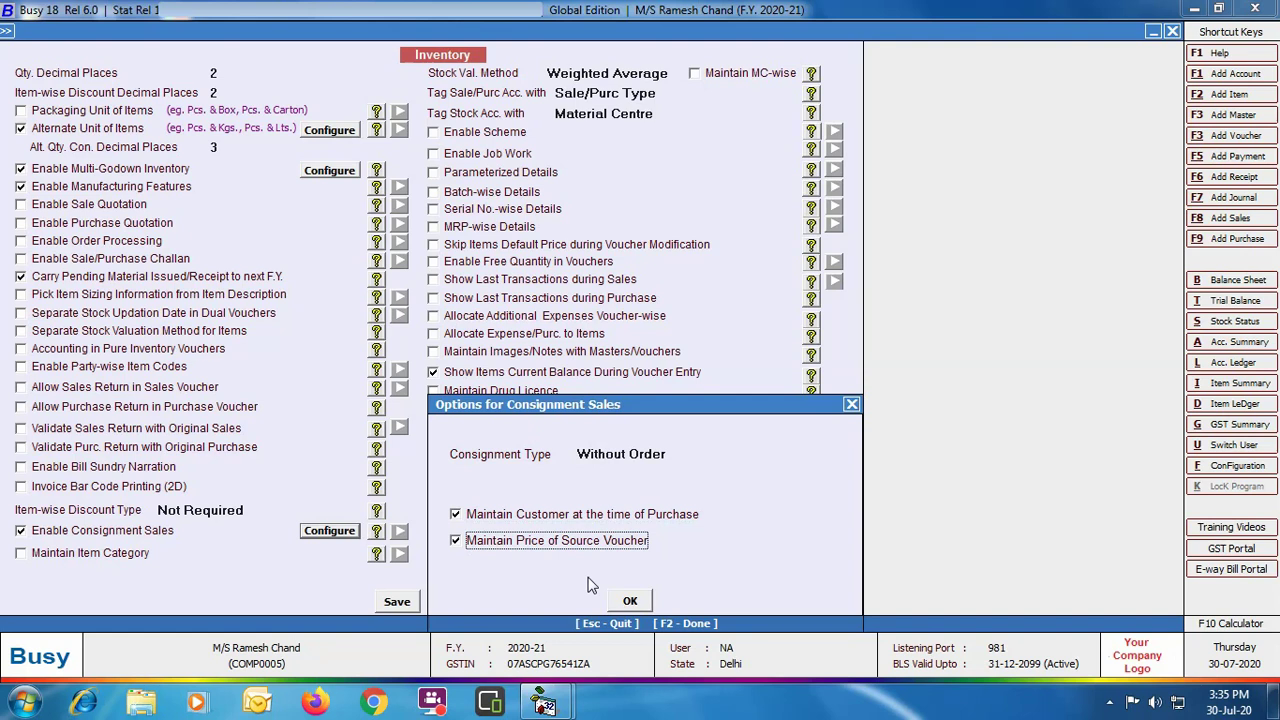
{"action": "left_click", "coordinate": [626, 599]}
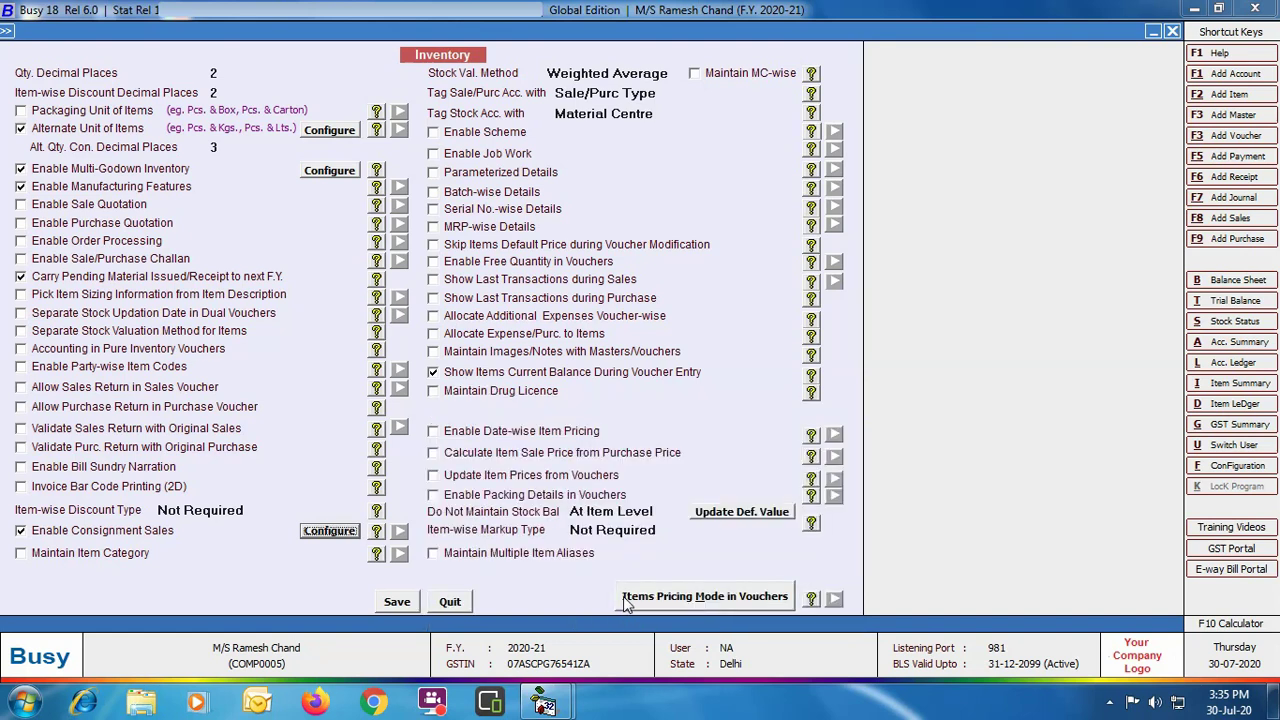
{"action": "left_click", "coordinate": [397, 601]}
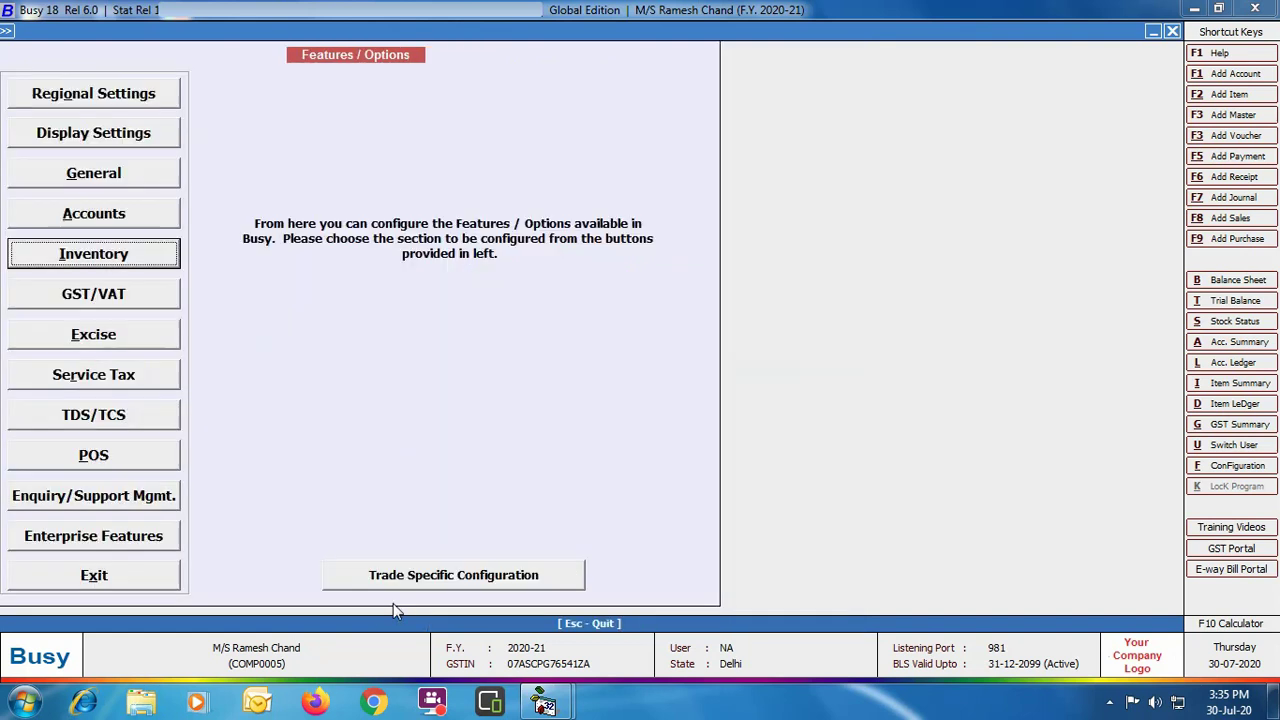
{"action": "left_click", "coordinate": [152, 578]}
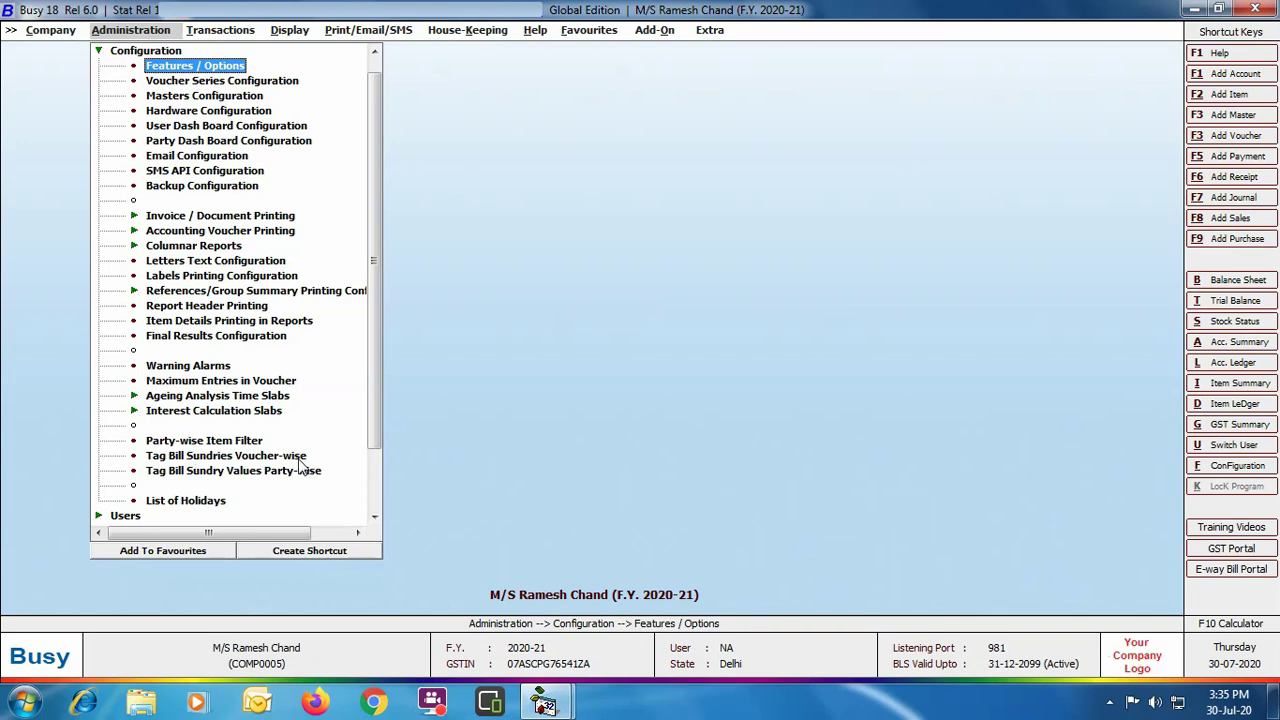
- Set voucher-wise bill sundry tagging to Sales vouchers, series Main and sale type Mandi - Sarson, checking that sale type's master
{"action": "double_click", "coordinate": [201, 458]}
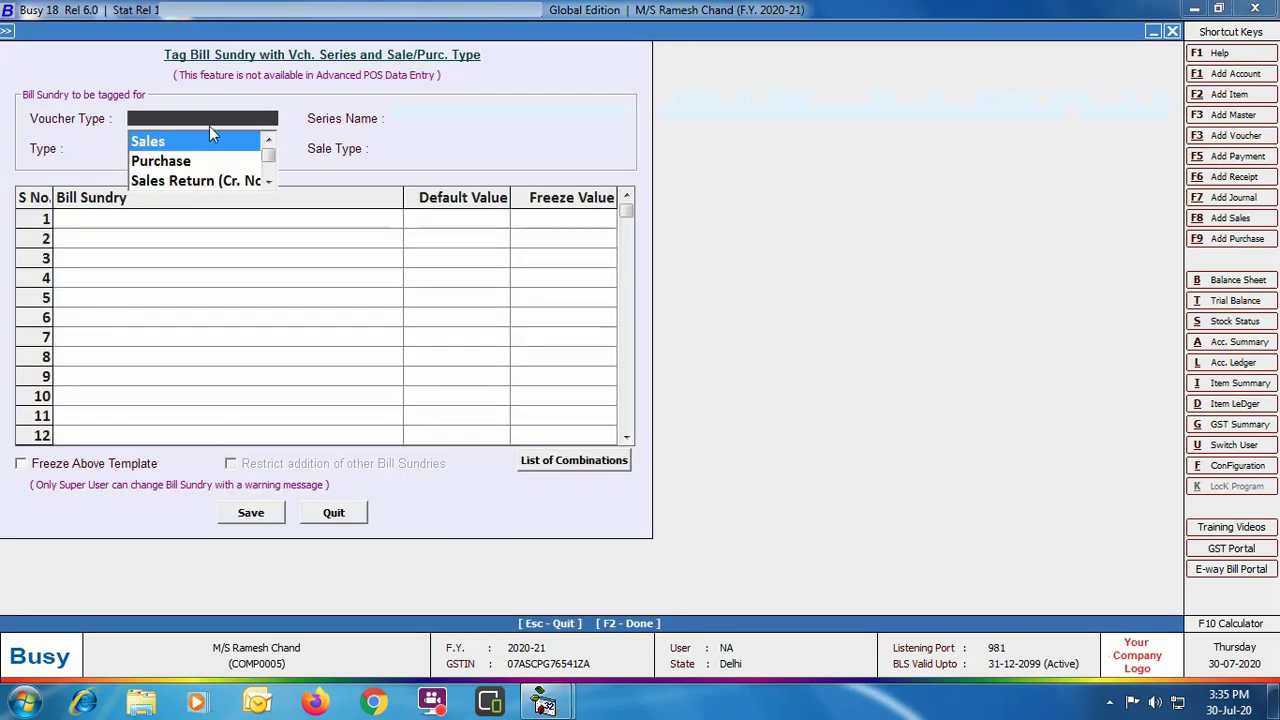
{"action": "key", "text": "Return"}
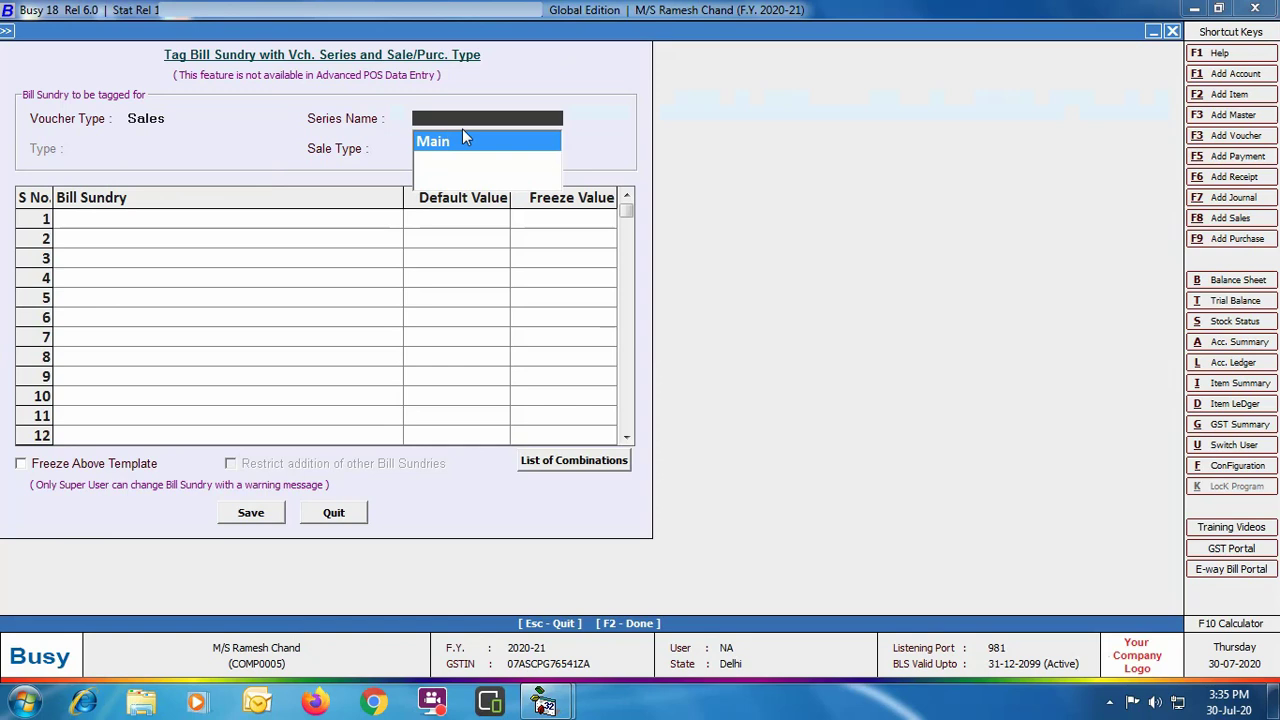
{"action": "key", "text": "Return"}
{"action": "type", "text": "m"}
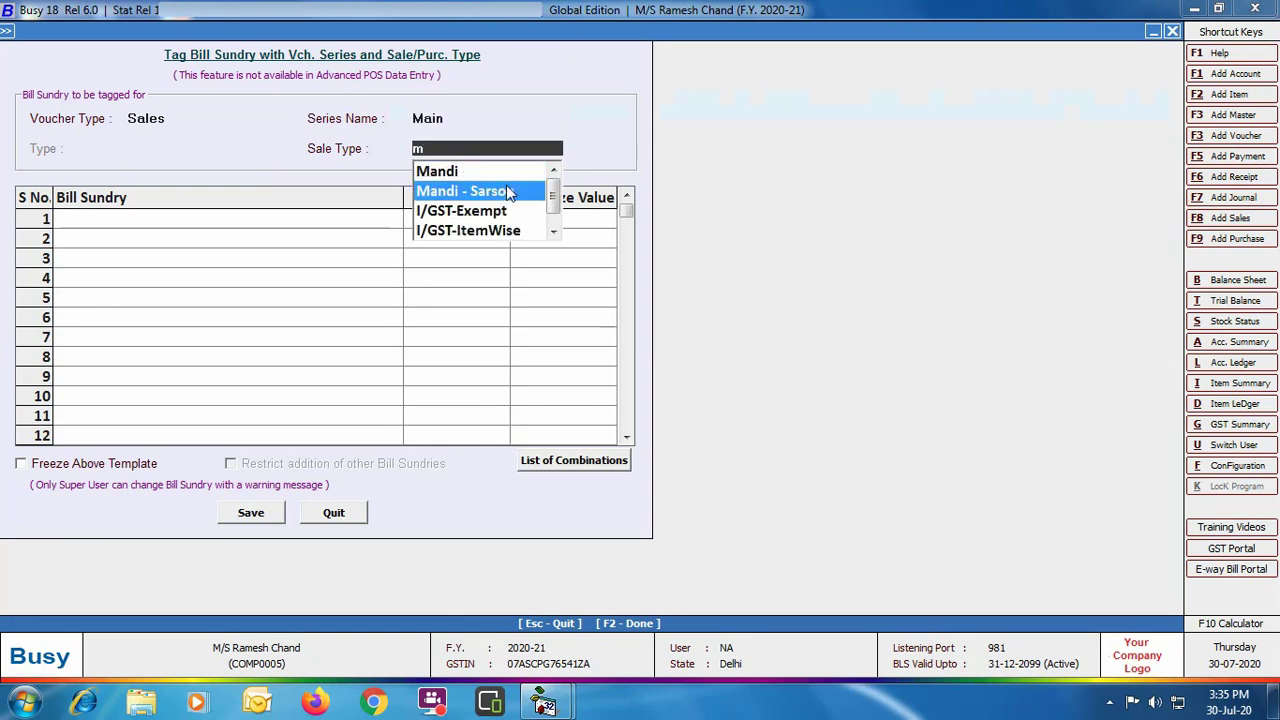
{"action": "left_click", "coordinate": [508, 191]}
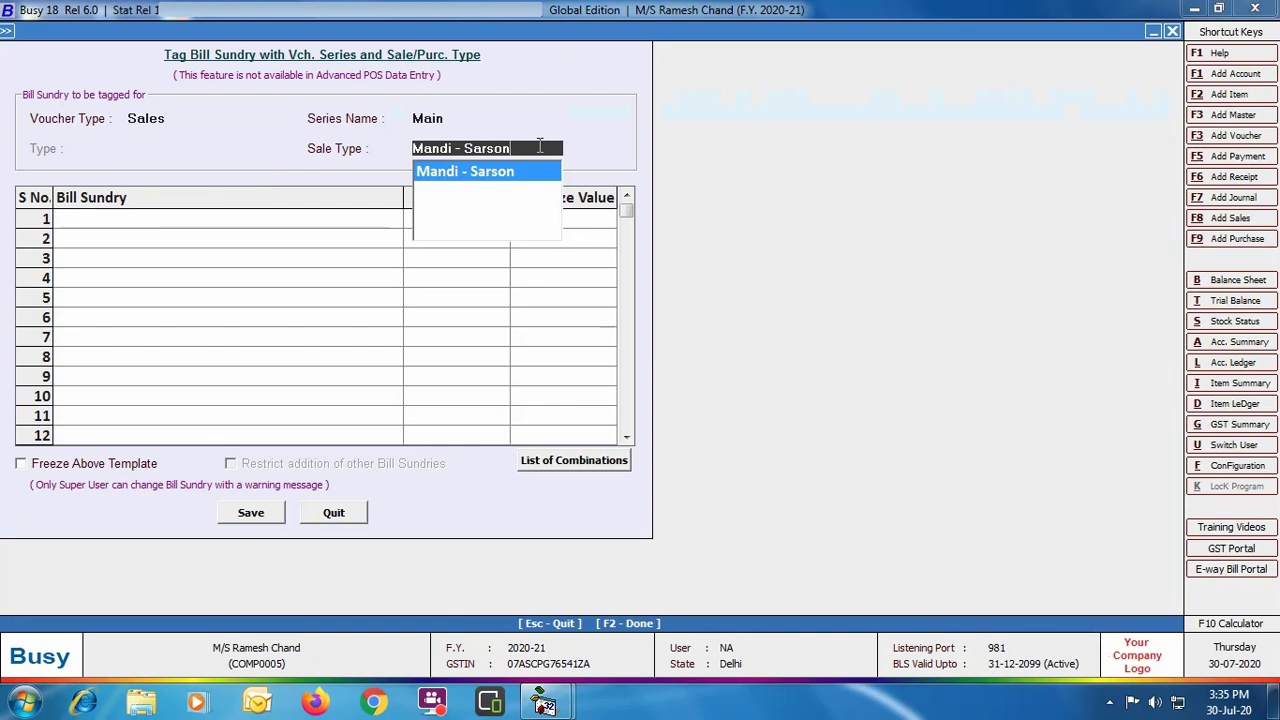
{"action": "double_click", "coordinate": [540, 150]}
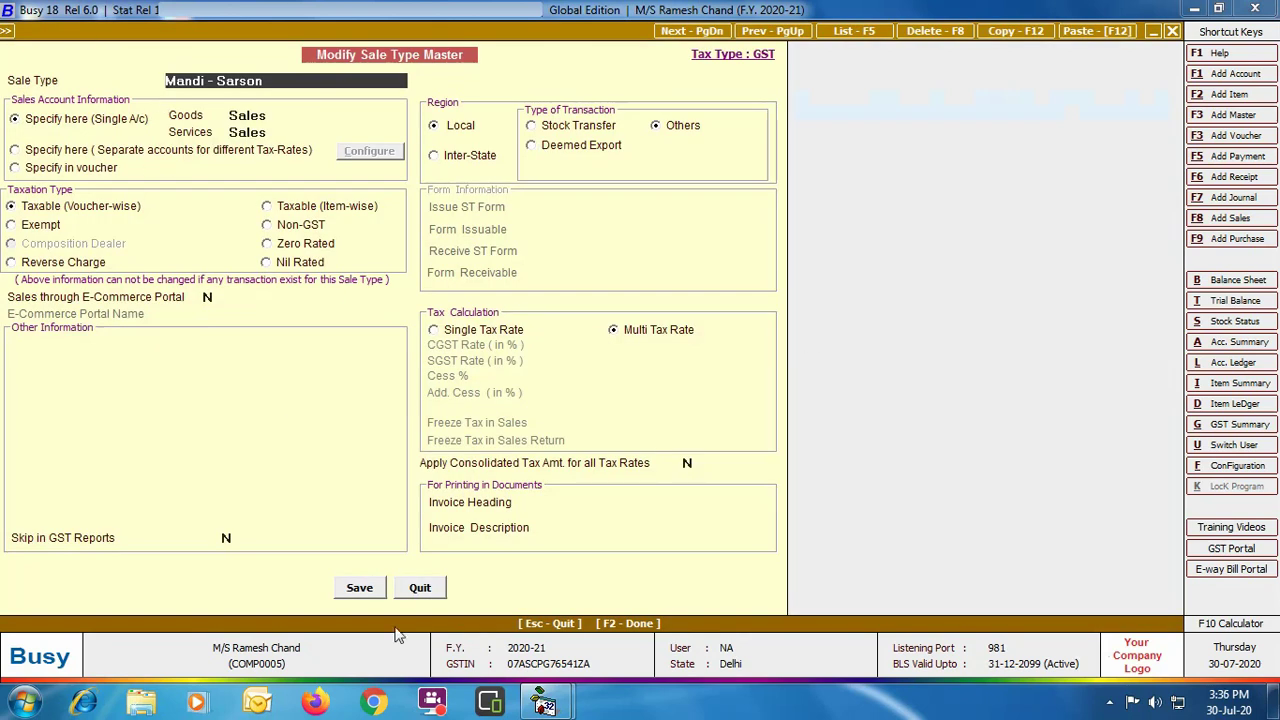
{"action": "left_click", "coordinate": [428, 590]}
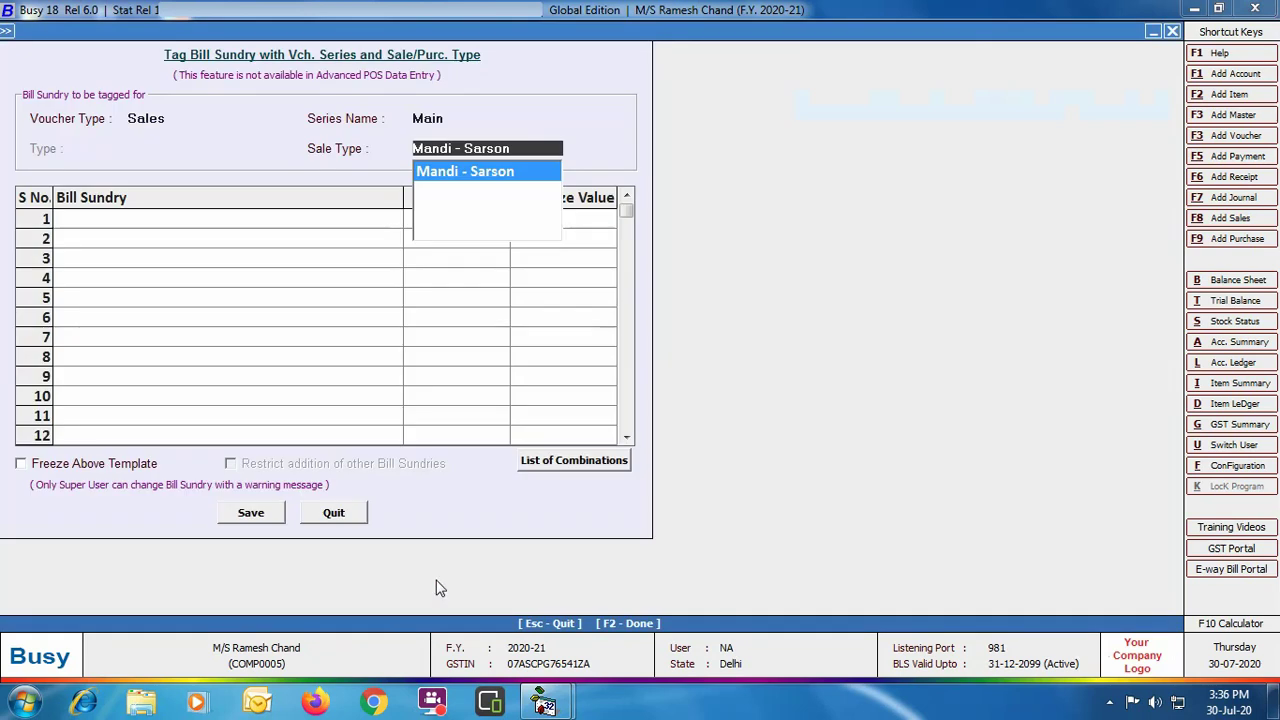
{"action": "key", "text": "Return"}
- Tag Adhat as the first bill sundry, reviewing its master and keeping its default and freeze values
{"action": "type", "text": "ad"}
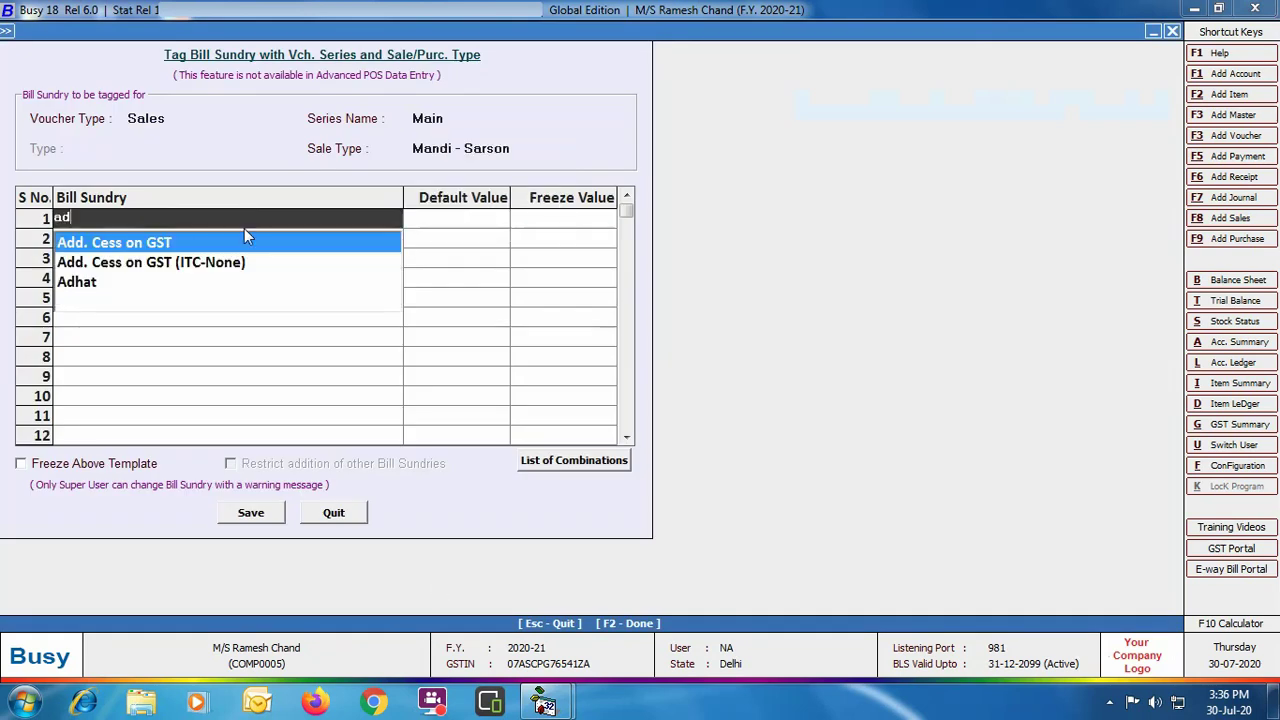
{"action": "left_click", "coordinate": [121, 288]}
{"action": "double_click", "coordinate": [117, 229]}
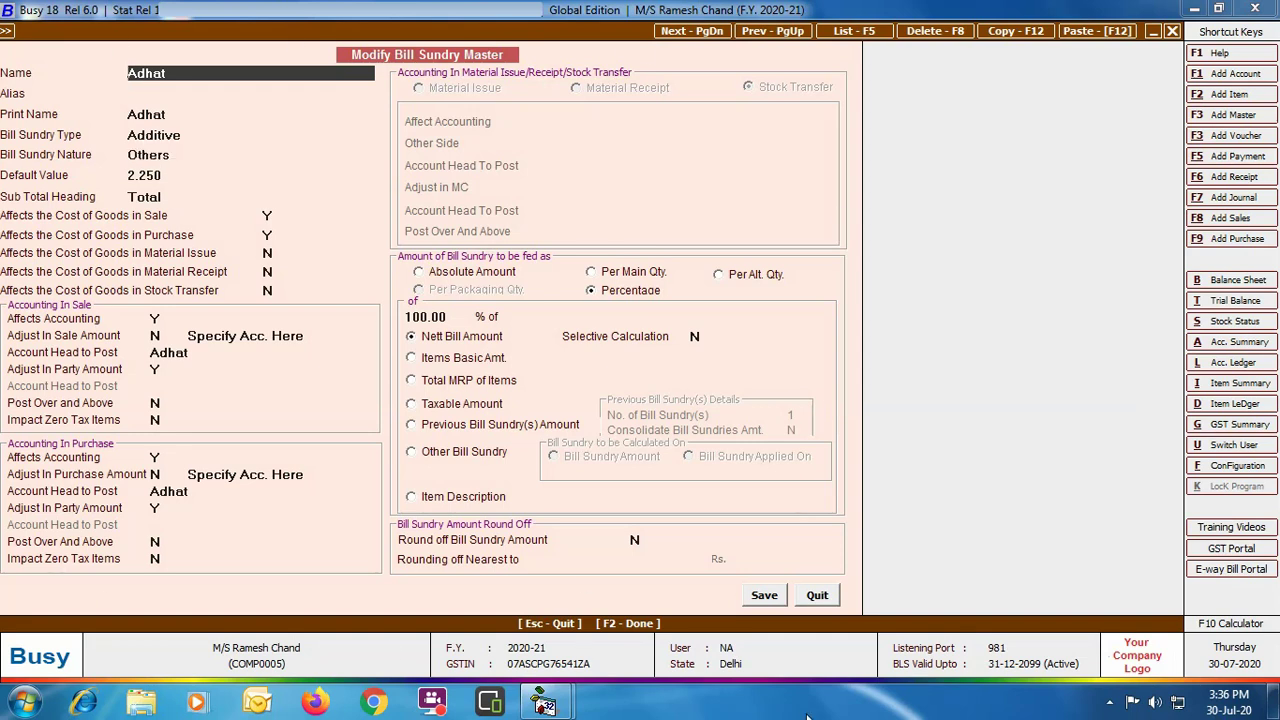
{"action": "left_click", "coordinate": [817, 595]}
{"action": "key", "text": "Return"}
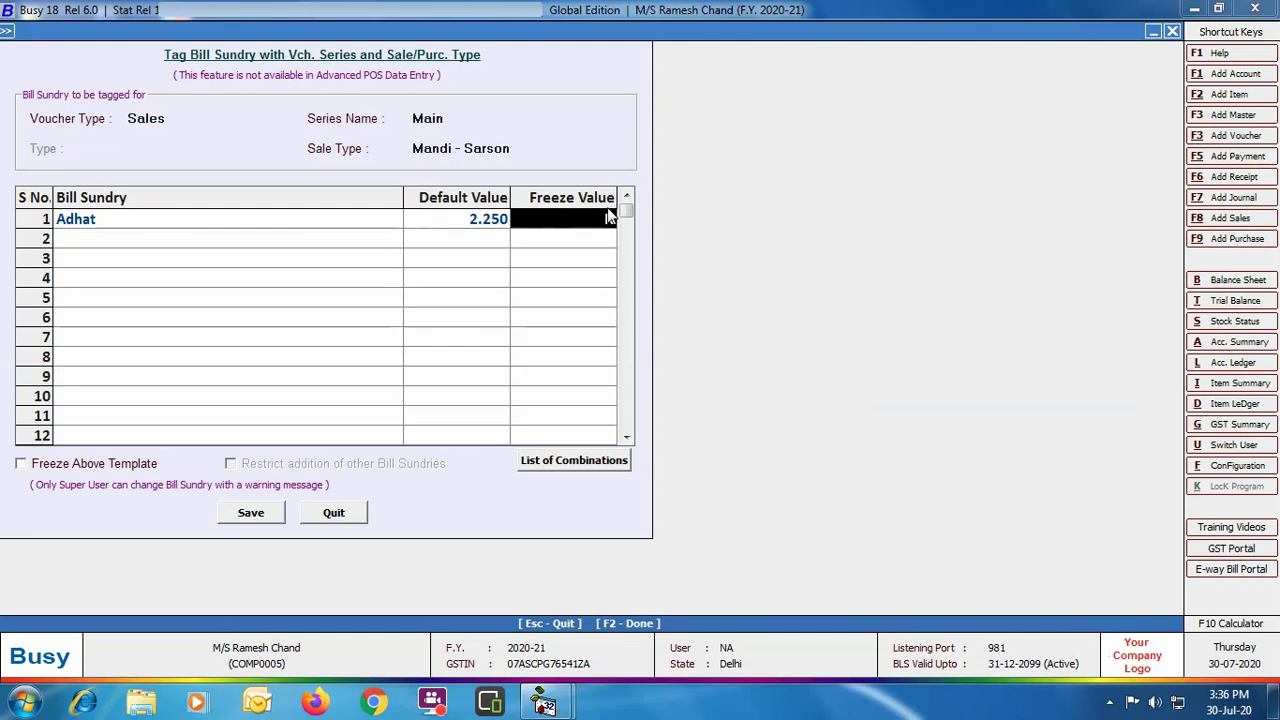
{"action": "key", "text": "Return"}
- Add Association Fees and Mandi Tax -1.0 as the second and third bill sundries with their default values
{"action": "type", "text": "ass"}
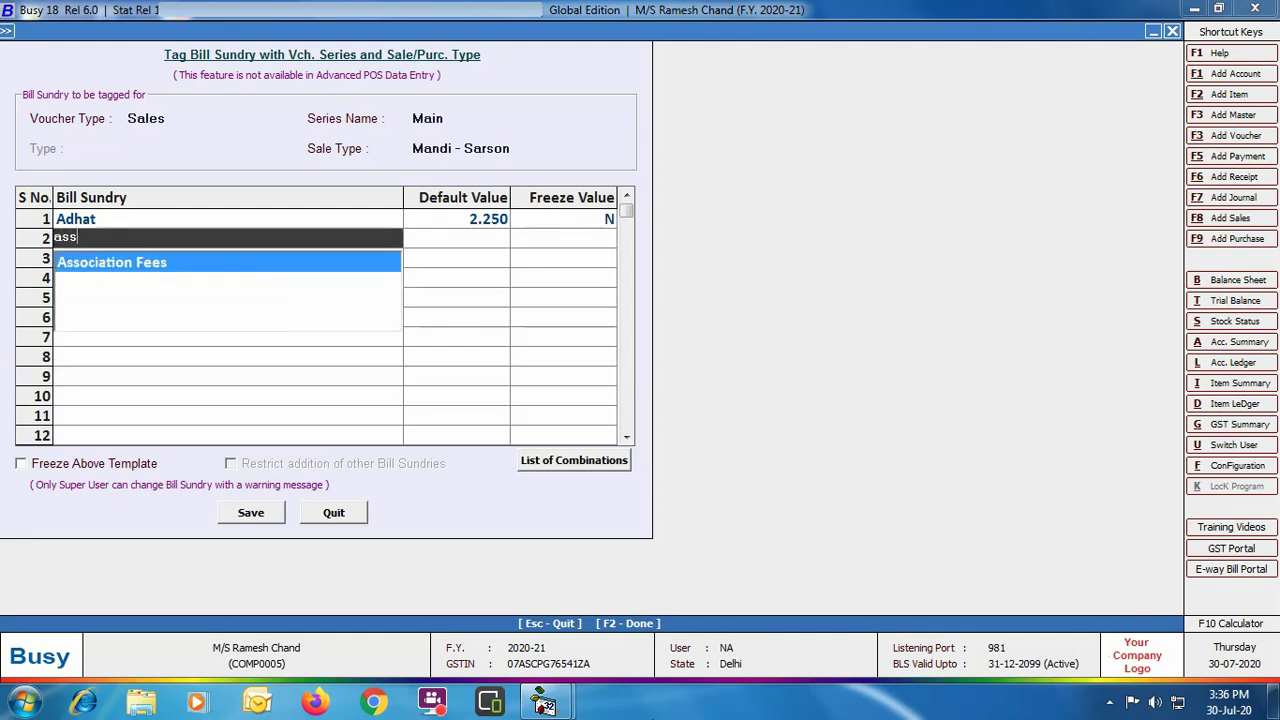
{"action": "key", "text": "Return"}
{"action": "key", "text": "Return"}
{"action": "key", "text": "Return"}
{"action": "type", "text": "ma"}
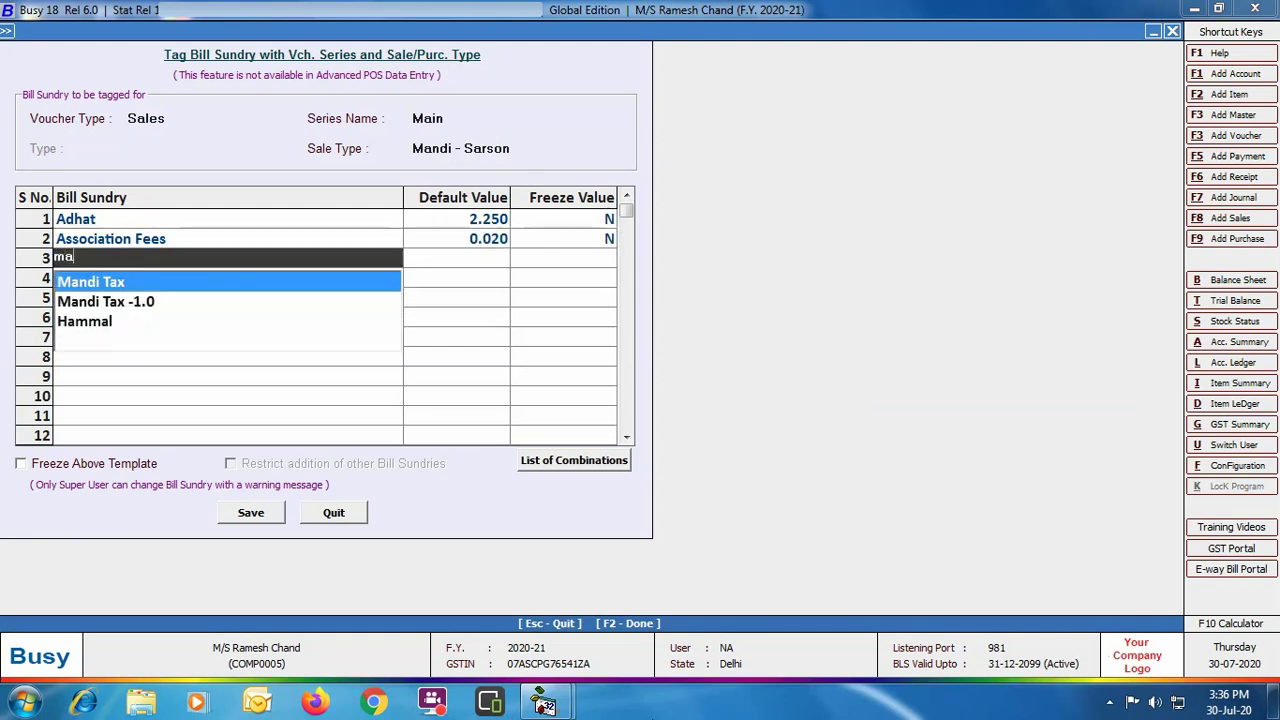
{"action": "key", "text": "Down"}
{"action": "key", "text": "Return"}
{"action": "key", "text": "Return"}
{"action": "key", "text": "Return"}
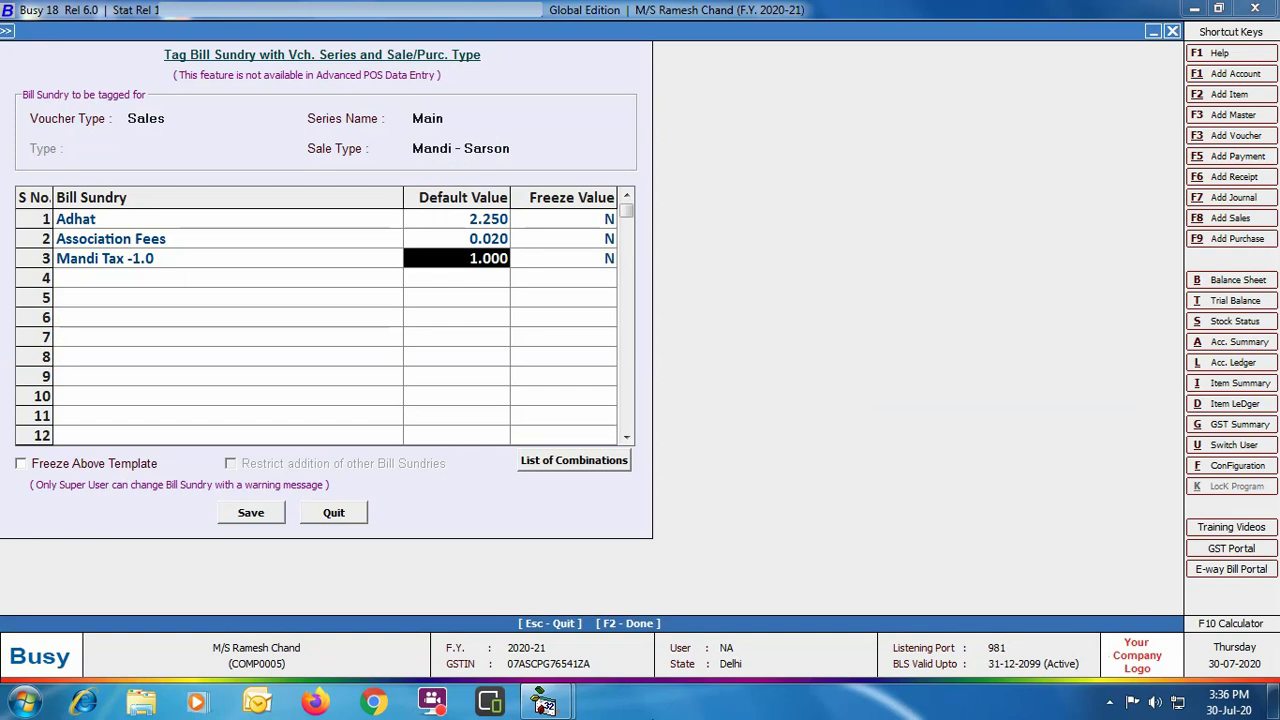
- Add Tulai and KKC as the fourth and fifth bill sundries, then save the tagging and leave the form
{"action": "type", "text": "tu"}
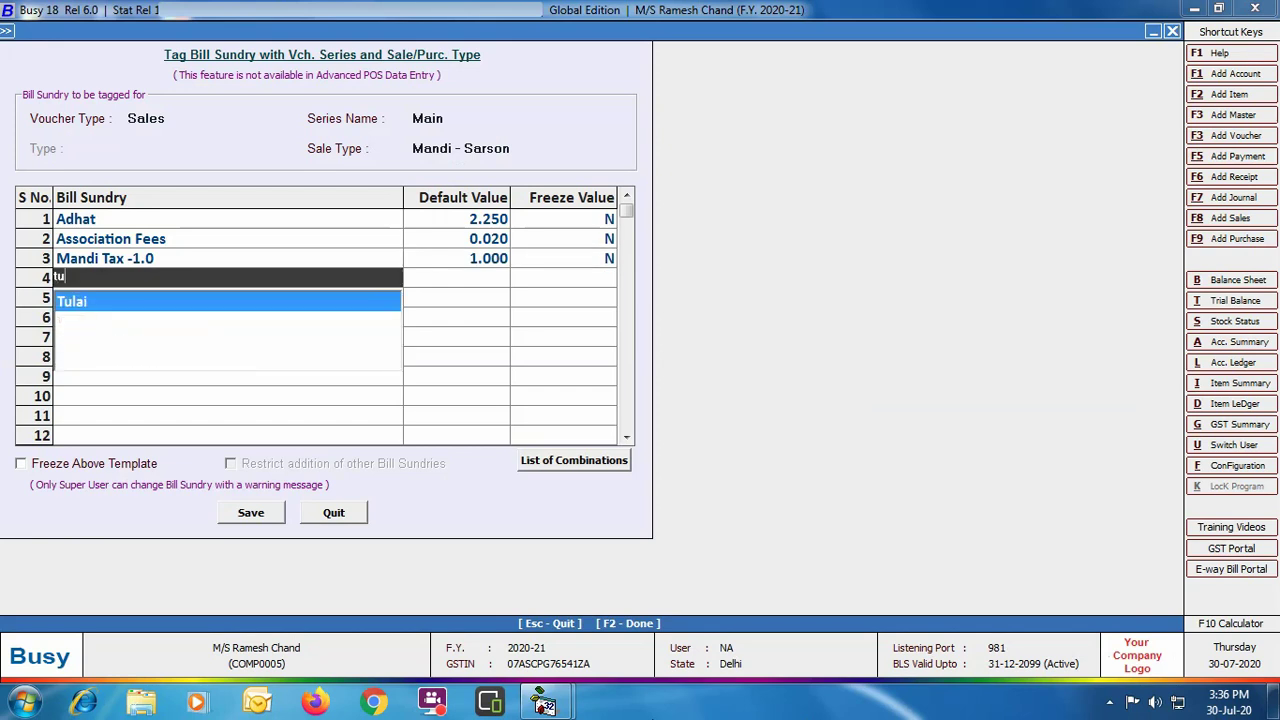
{"action": "key", "text": "Return"}
{"action": "key", "text": "Return"}
{"action": "key", "text": "Return"}
{"action": "type", "text": "kk"}
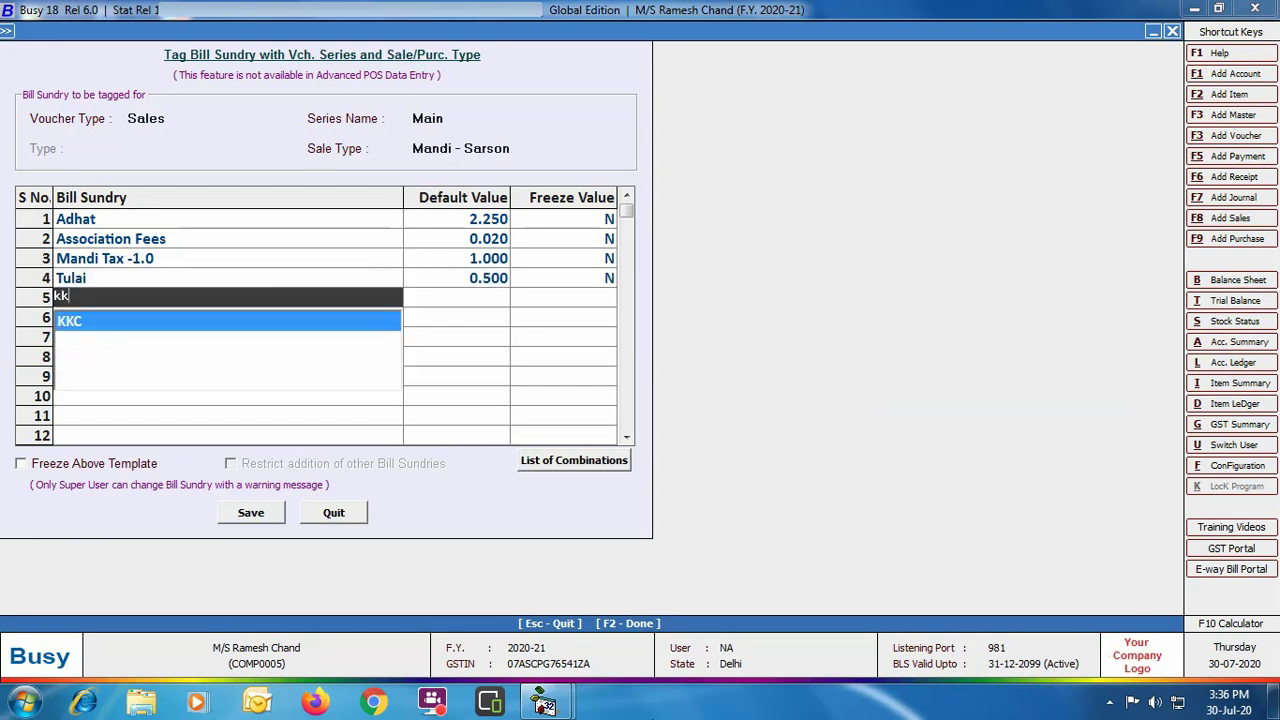
{"action": "key", "text": "Return"}
{"action": "key", "text": "Return"}
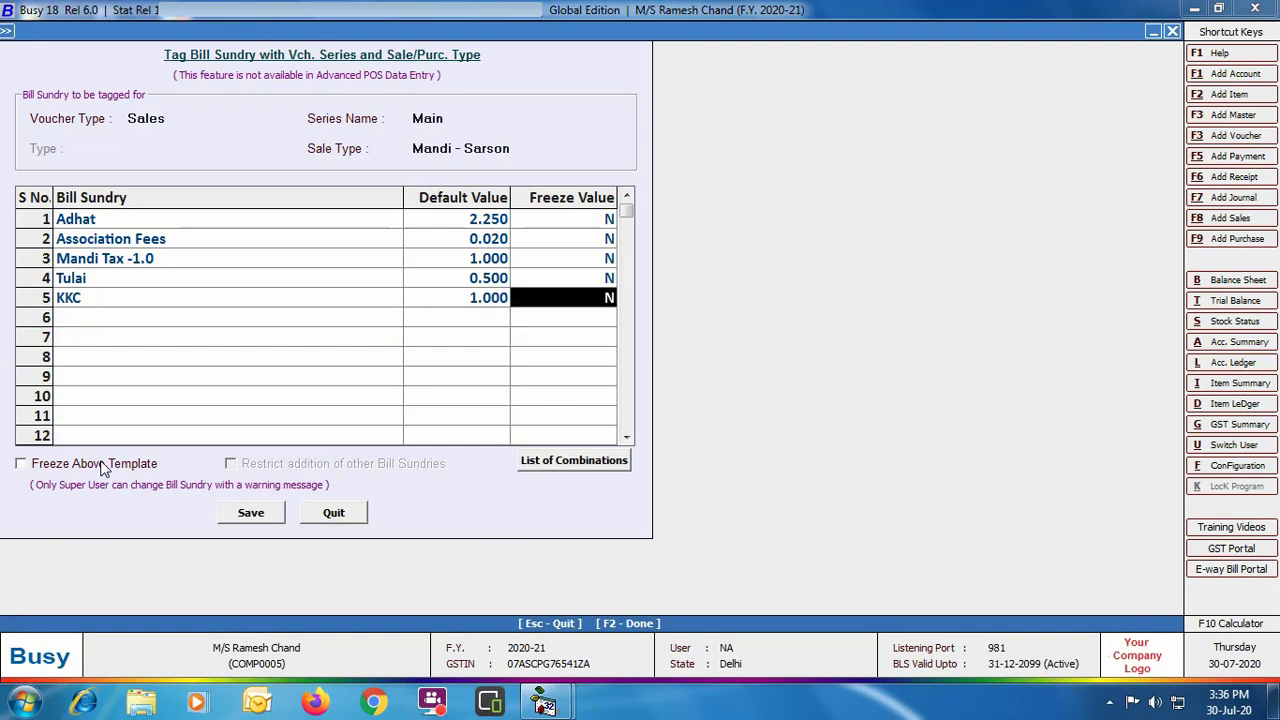
{"action": "left_click", "coordinate": [251, 513]}
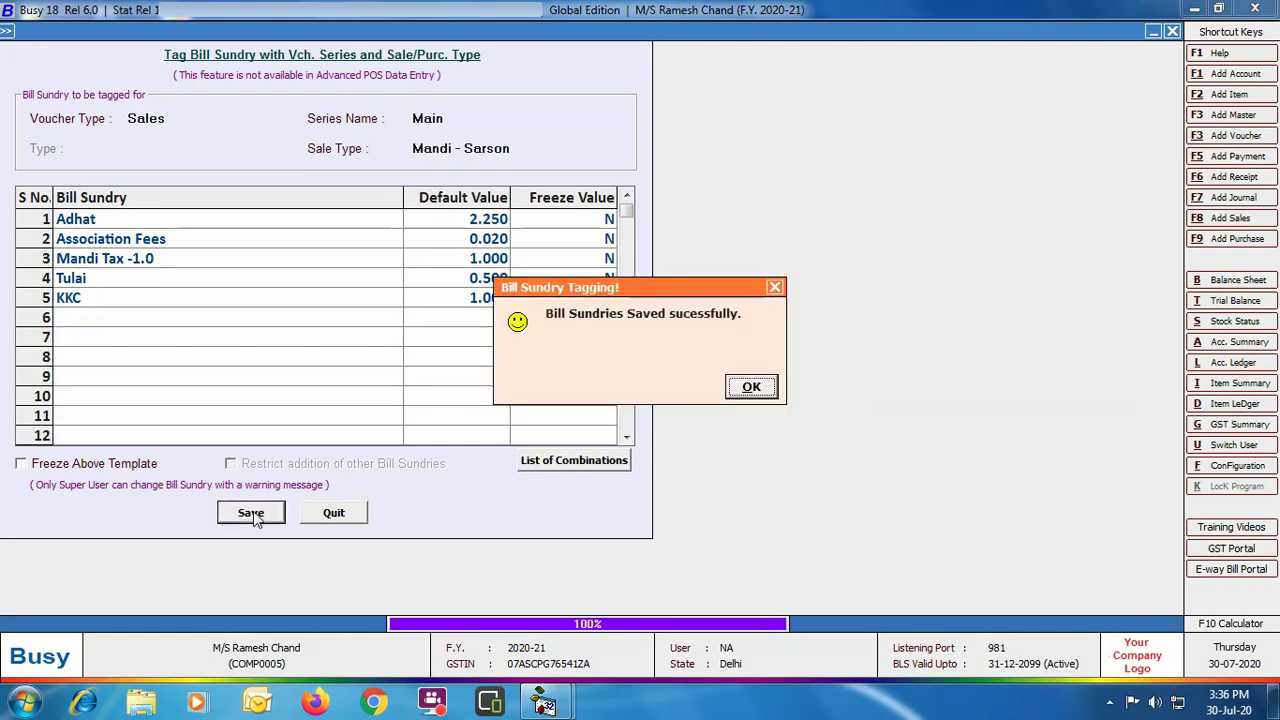
{"action": "key", "text": "Return"}
{"action": "left_click", "coordinate": [333, 513]}
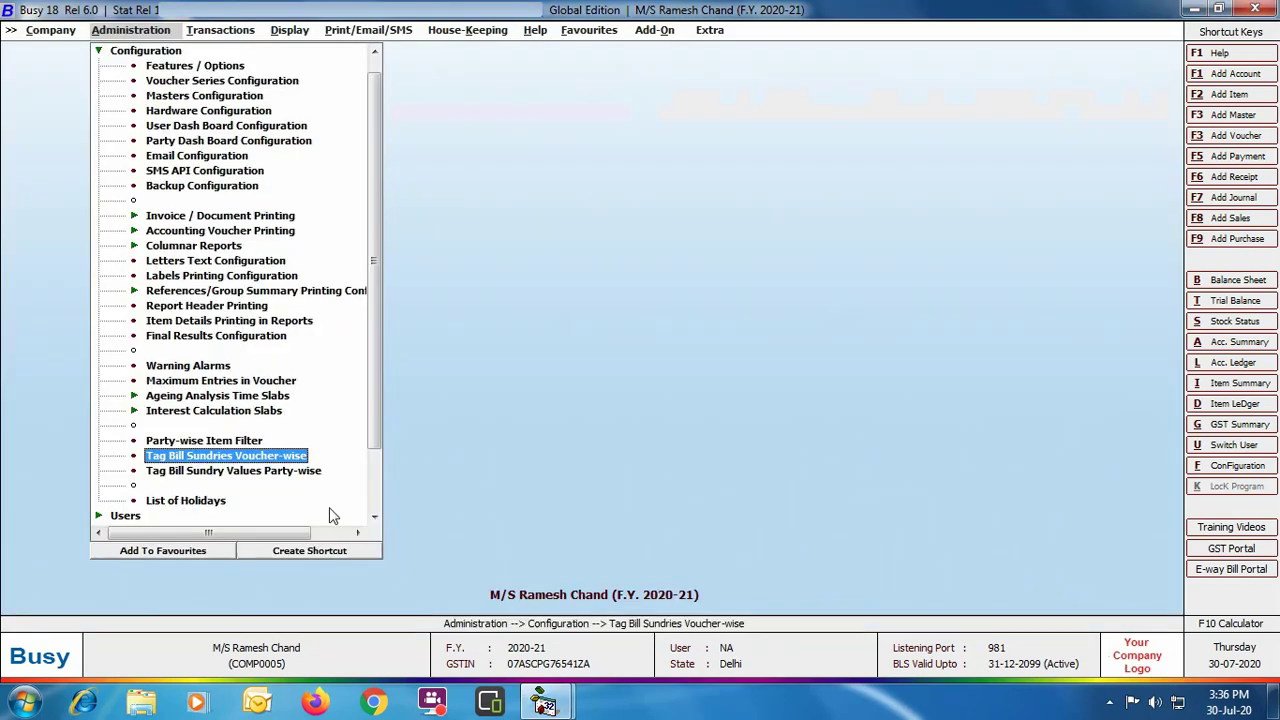
- Review the item master of Sarson, including its main and alternate units, and leave it without saving
{"action": "left_click", "coordinate": [98, 52]}
{"action": "left_click", "coordinate": [138, 52]}
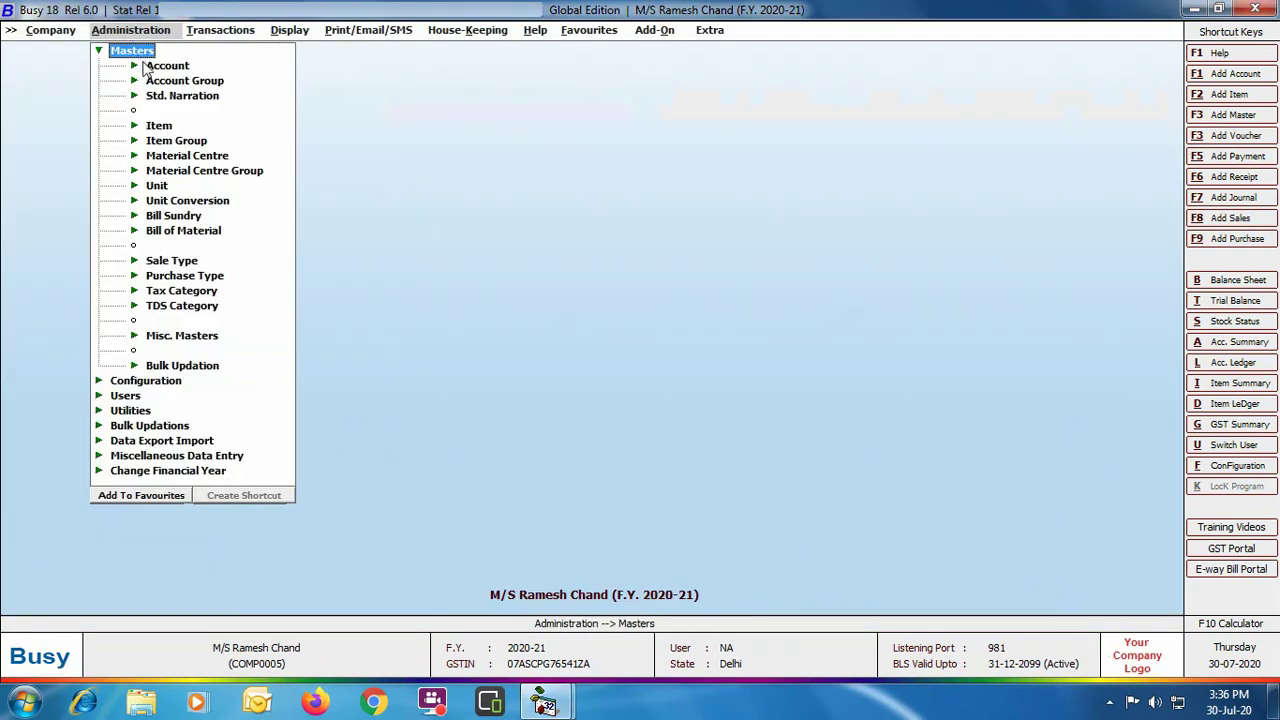
{"action": "left_click", "coordinate": [160, 126]}
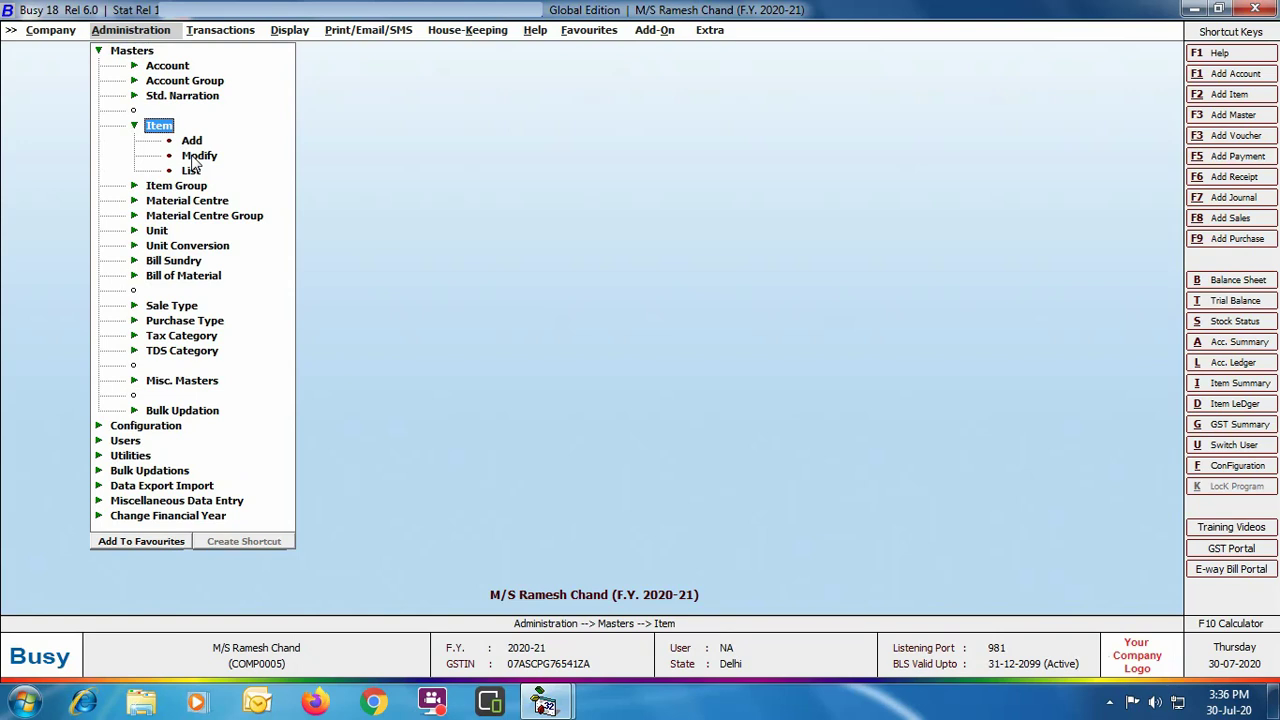
{"action": "left_click", "coordinate": [197, 157]}
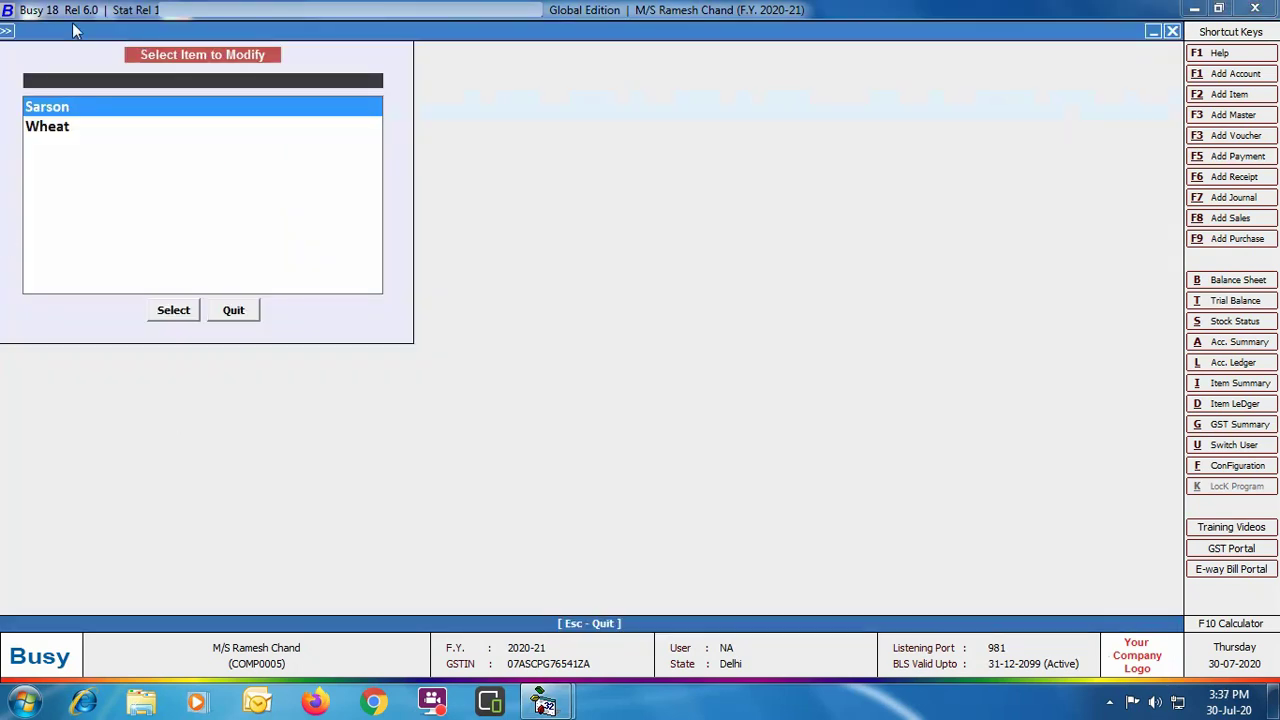
{"action": "key", "text": "Return"}
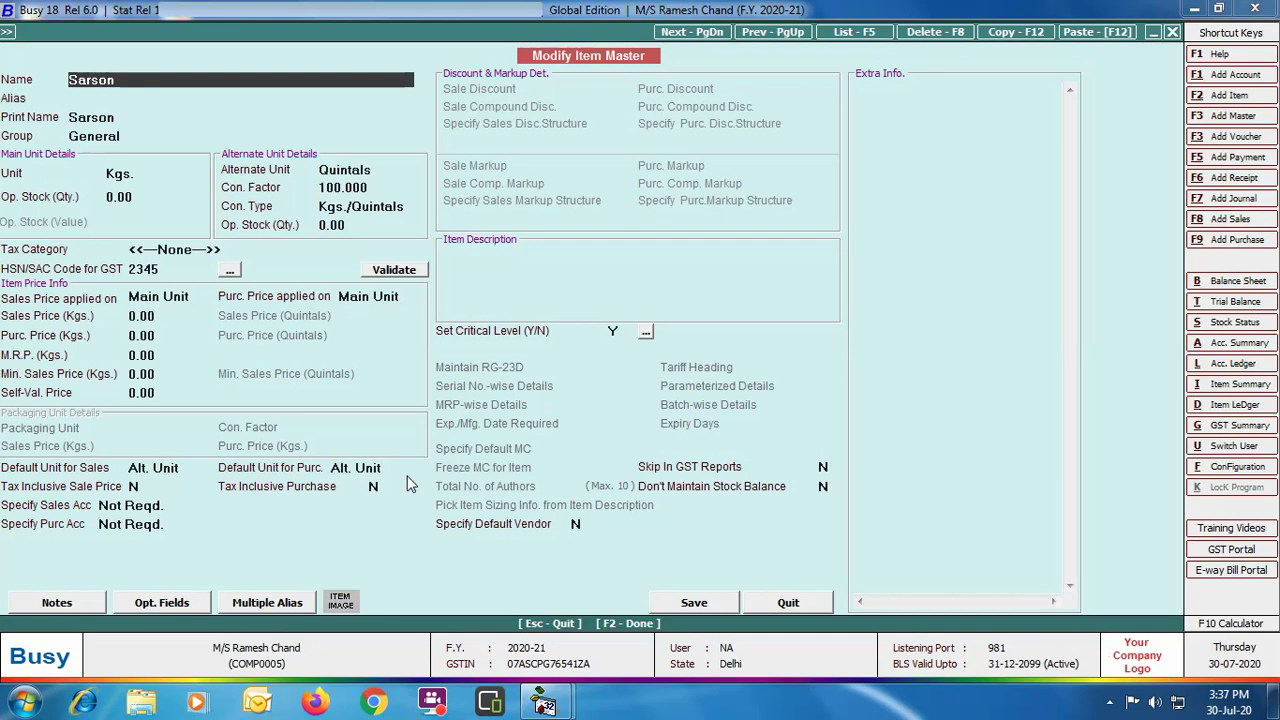
{"action": "left_click", "coordinate": [810, 602]}
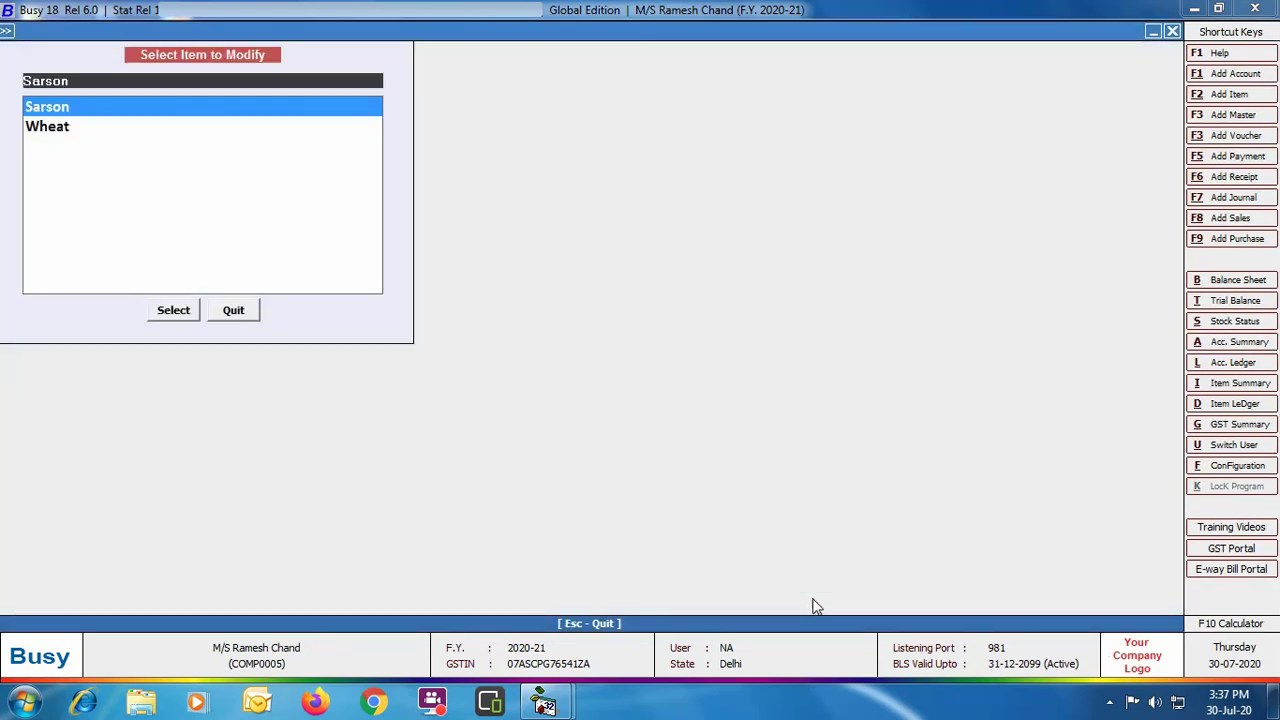
{"action": "left_click", "coordinate": [248, 311]}
- Start a new purchase voucher in the Vik Parchi series, dated 10-07-2020, with voucher number 009
{"action": "left_click", "coordinate": [215, 32]}
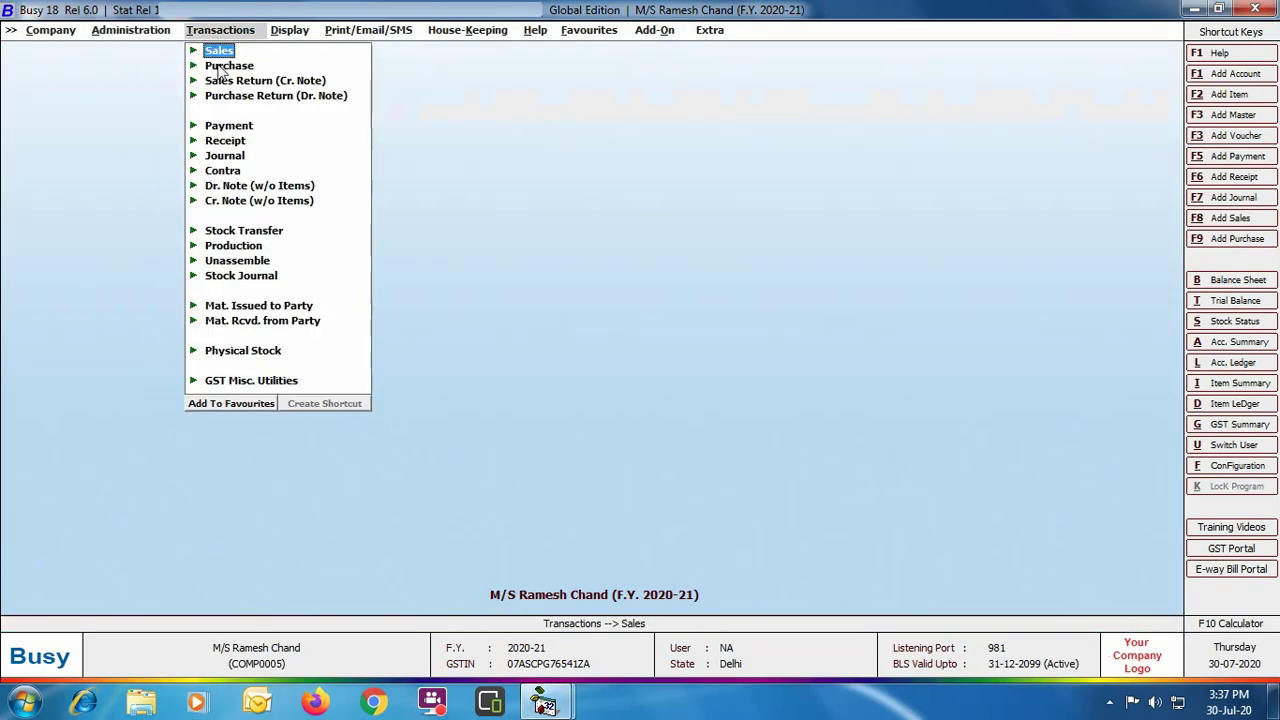
{"action": "left_click", "coordinate": [226, 66]}
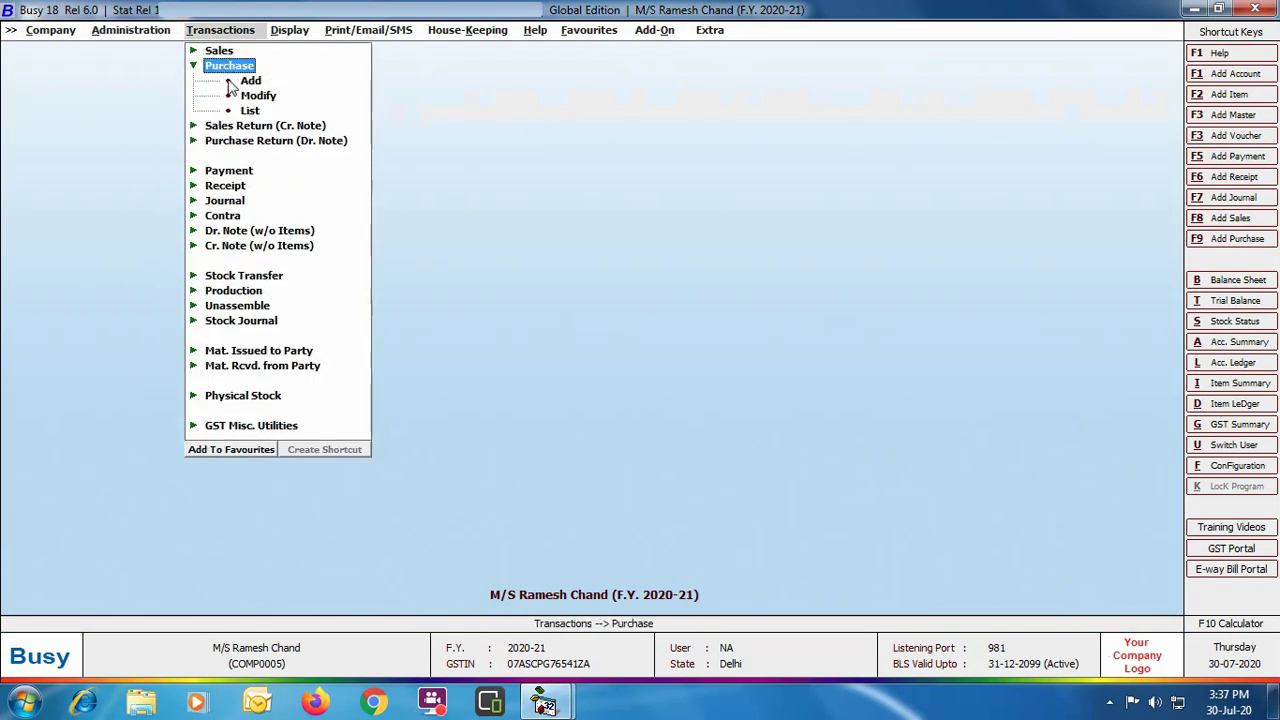
{"action": "left_click", "coordinate": [250, 82]}
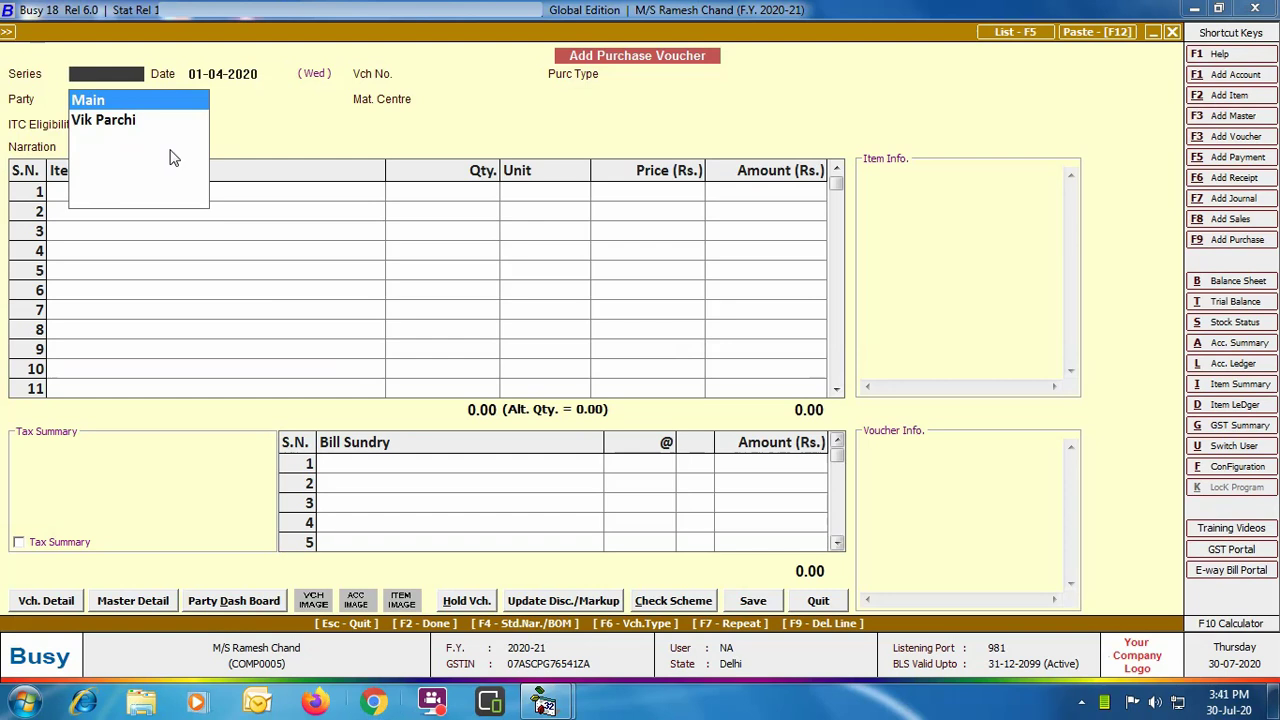
{"action": "key", "text": "Down"}
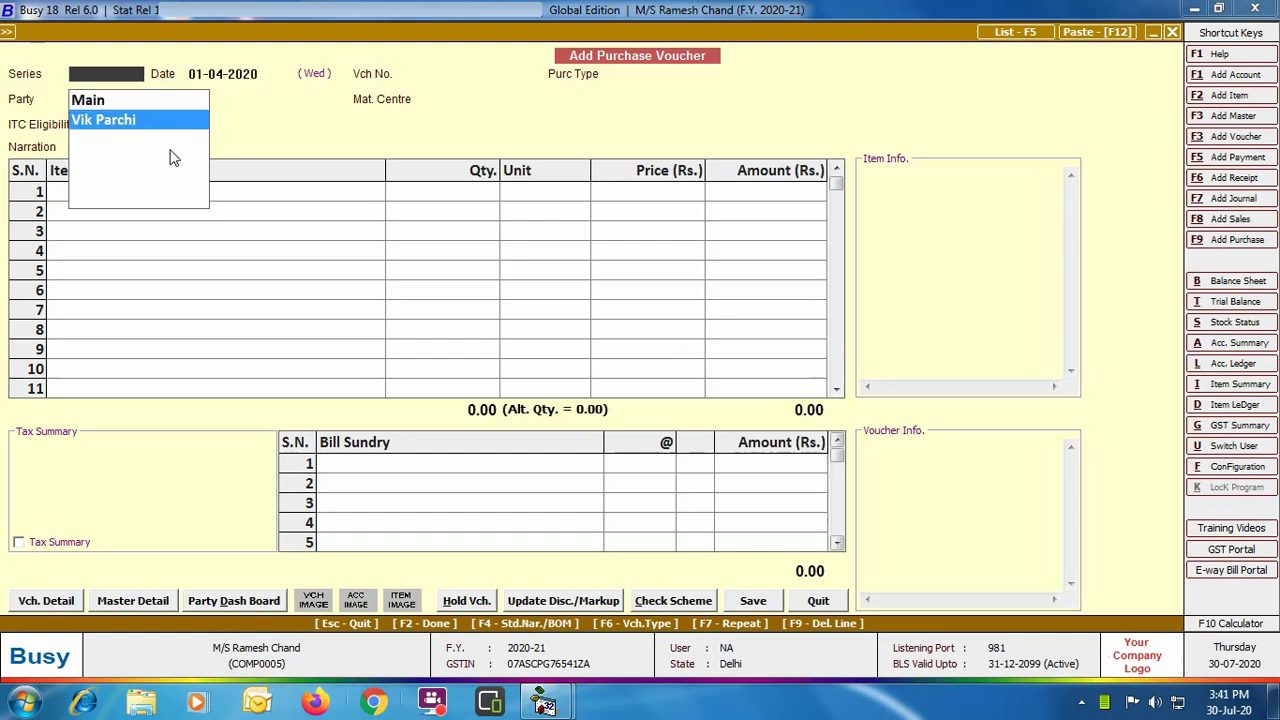
{"action": "key", "text": "Return"}
{"action": "type", "text": "10-07"}
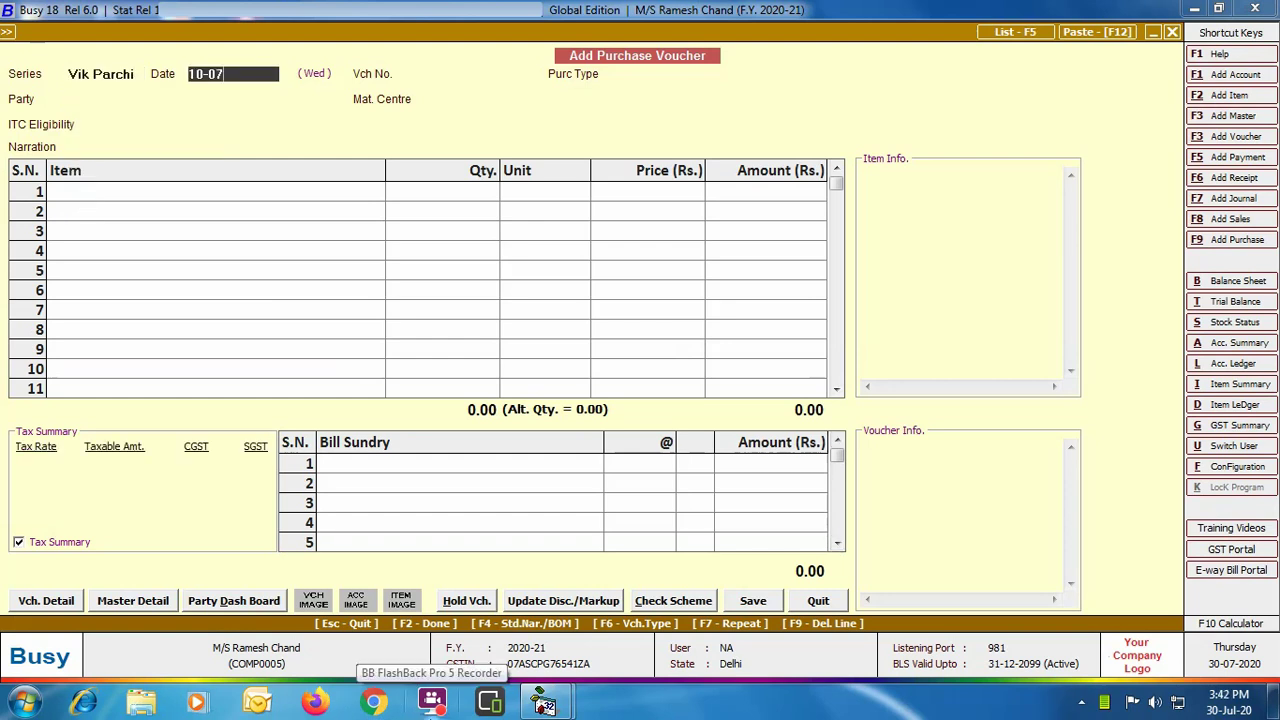
{"action": "key", "text": "Return"}
{"action": "key", "text": "Return"}
- Set the purchase type to L/GST-Exempt and choose the first farmer's (Kisan) account as the party
{"action": "key", "text": "Down"}
{"action": "key", "text": "Down"}
{"action": "key", "text": "Down"}
{"action": "key", "text": "Down"}
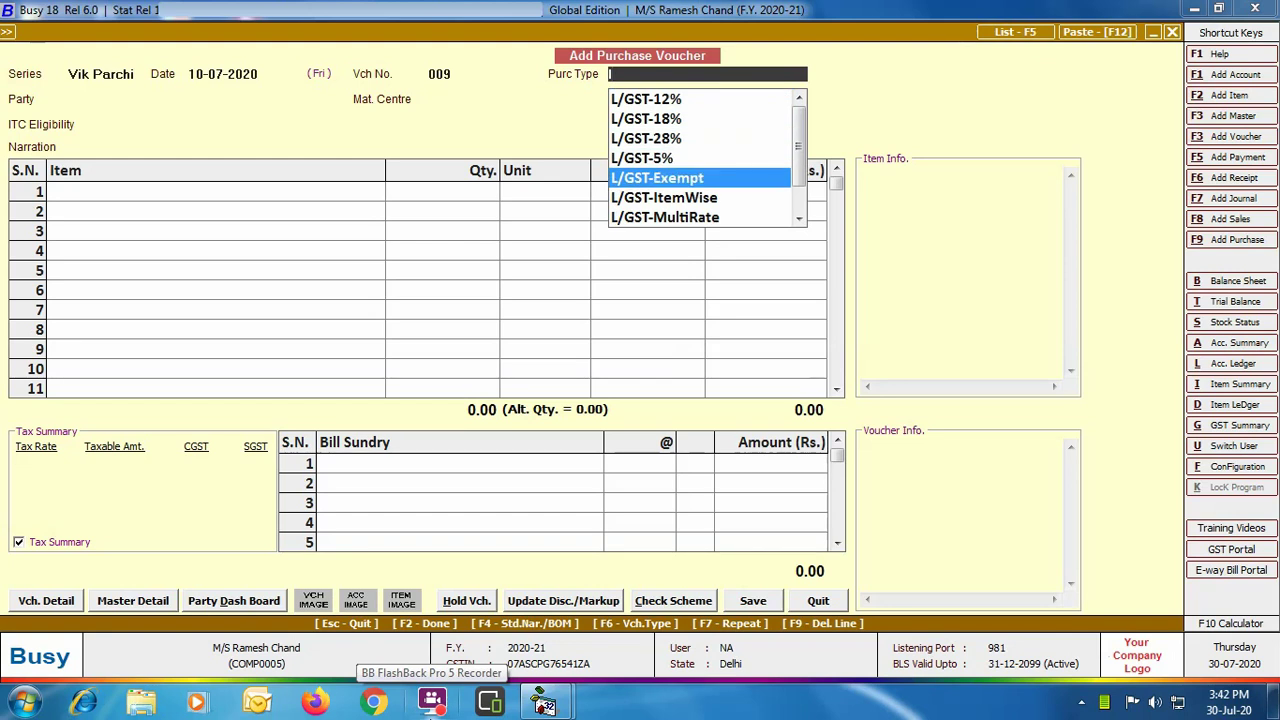
{"action": "key", "text": "Return"}
{"action": "type", "text": "gop"}
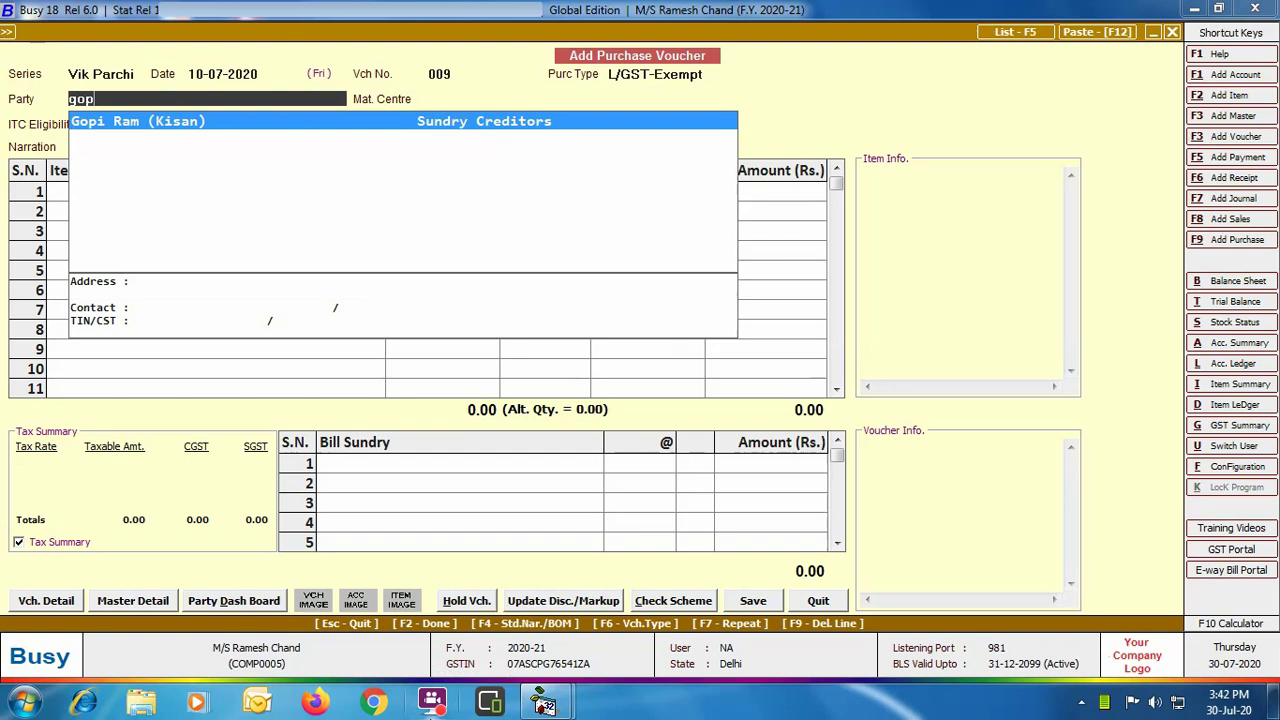
{"action": "key", "text": "Return"}
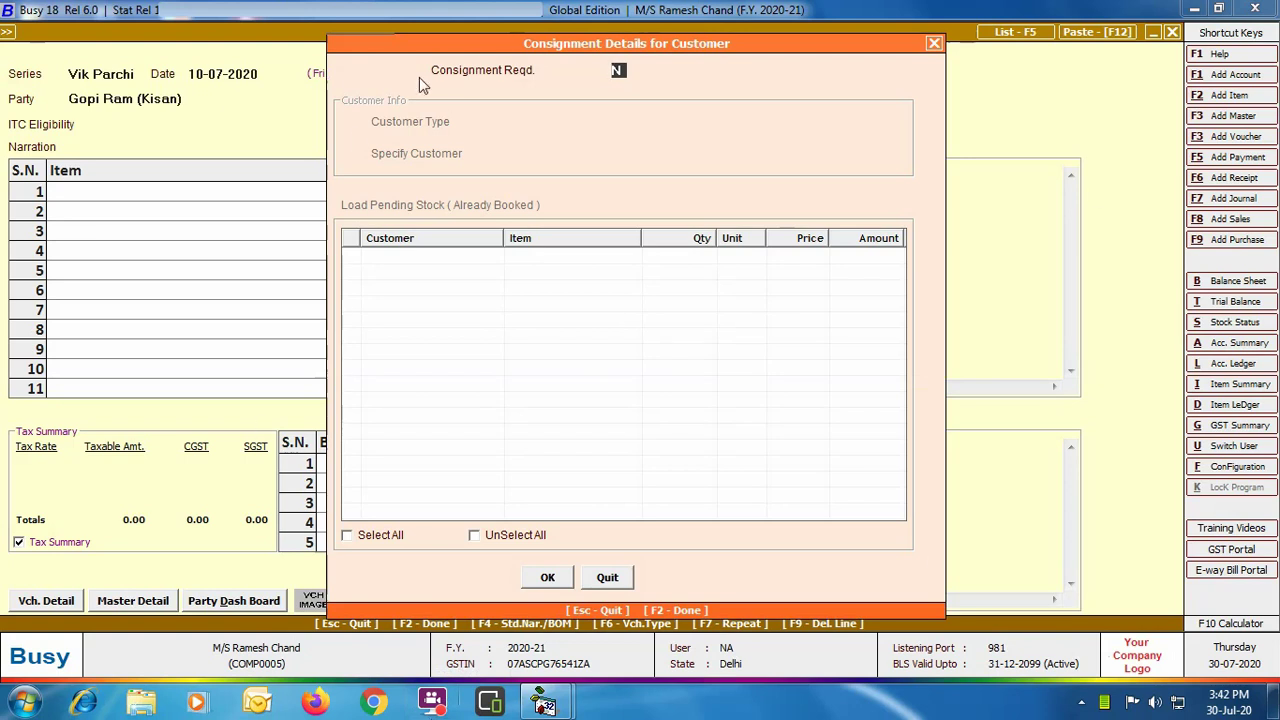
- Mark the voucher as requiring consignment for a single customer, choose the first mandi customer's account, and accept the details
{"action": "key", "text": "y"}
{"action": "key", "text": "Return"}
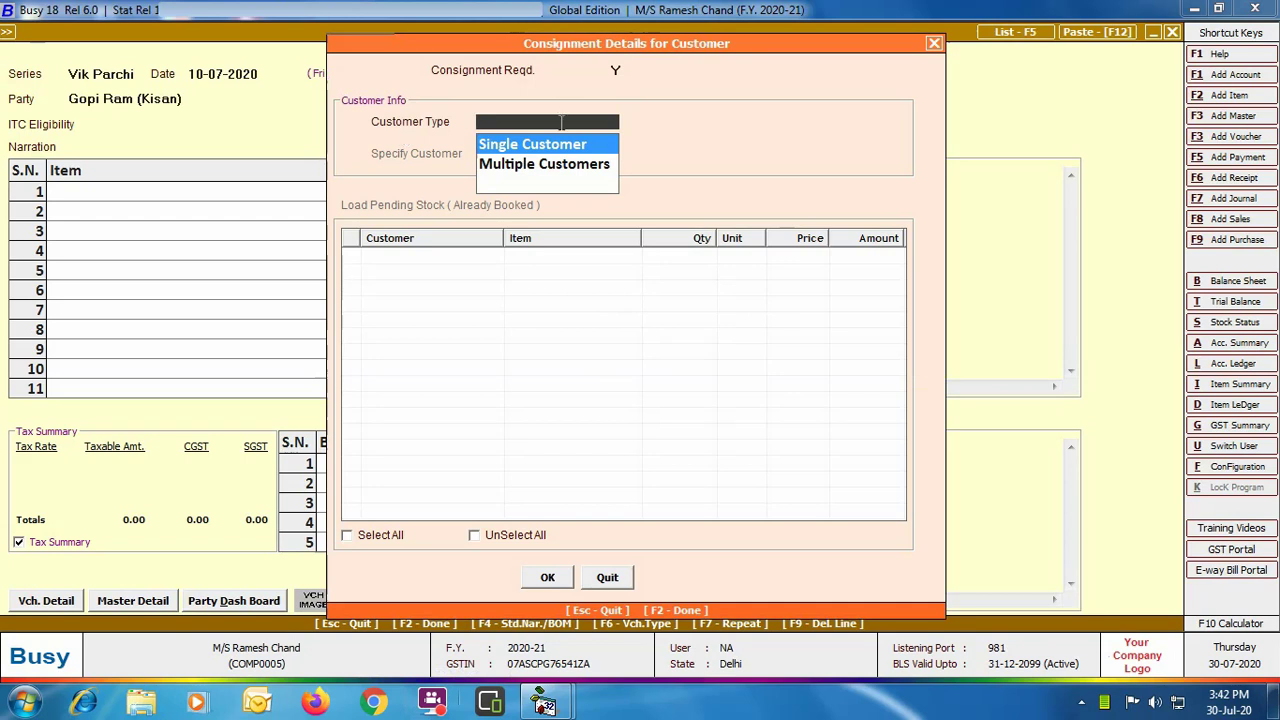
{"action": "key", "text": "Return"}
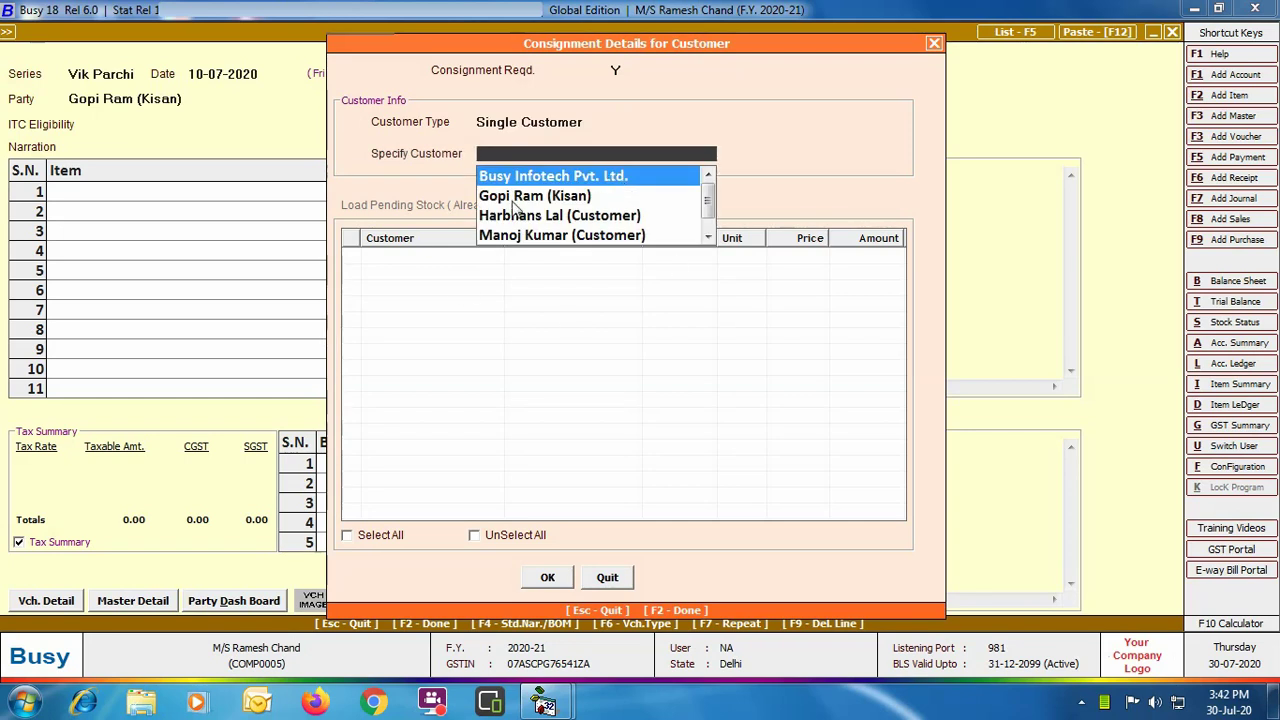
{"action": "key", "text": "Down"}
{"action": "key", "text": "Down"}
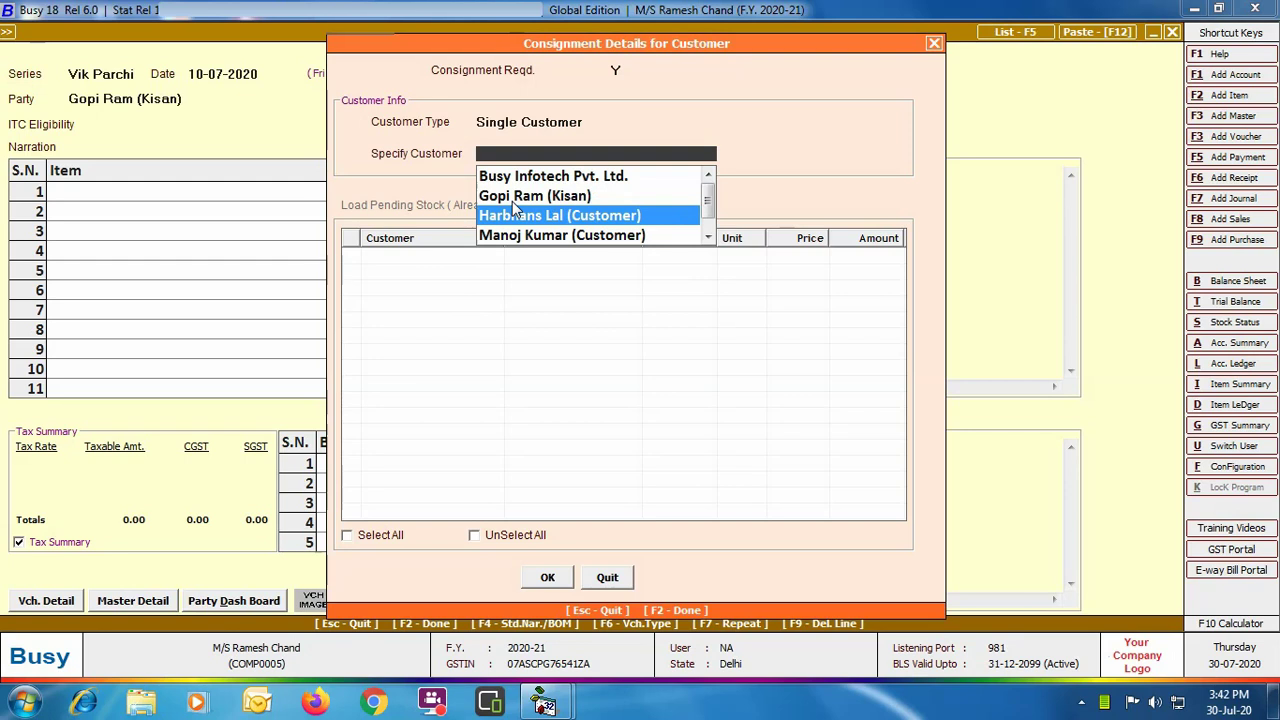
{"action": "key", "text": "Return"}
{"action": "left_click", "coordinate": [542, 577]}
- Enter Sarson as the first item with a quantity of 100 Quintals at a price of 1700
{"action": "key", "text": "Return"}
{"action": "key", "text": "Return"}
{"action": "key", "text": "Return"}
{"action": "type", "text": "100"}
{"action": "key", "text": "Return"}
{"action": "key", "text": "Return"}
{"action": "type", "text": "1700"}
{"action": "key", "text": "Return"}
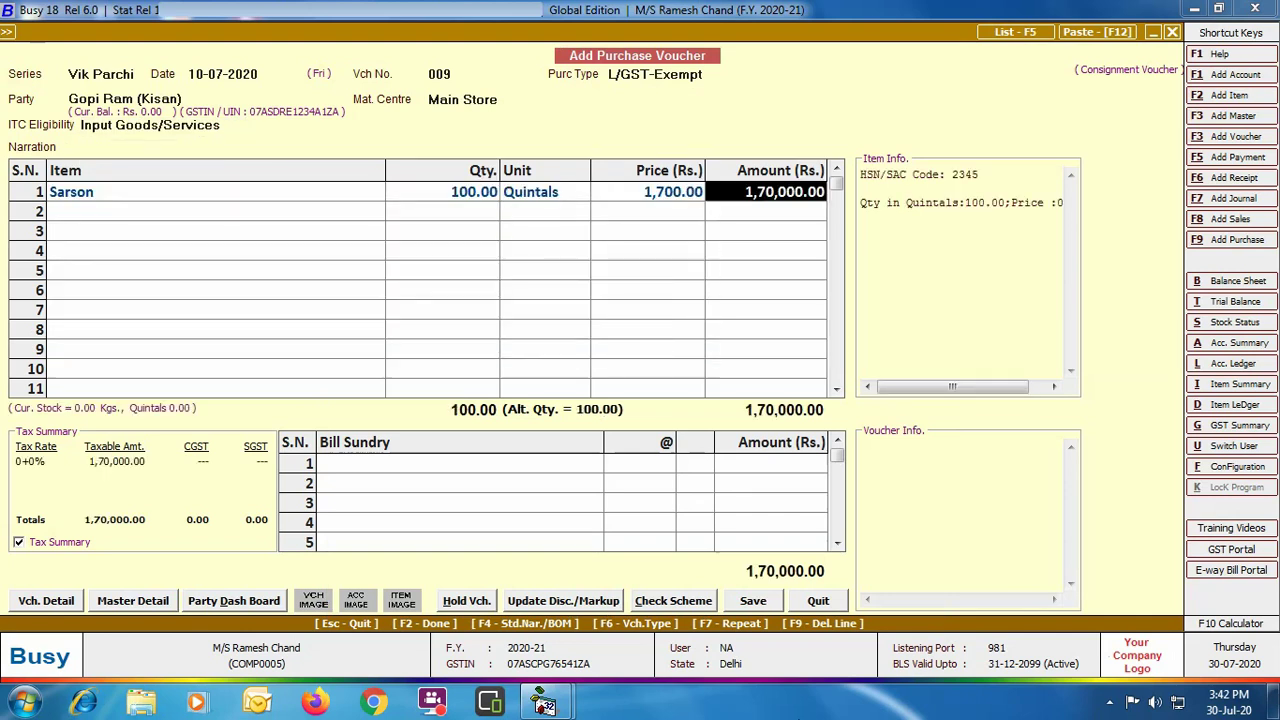
- Add the Hammal bill sundry at its default rate of 0.150 per Kg, reviewing its master without changes
{"action": "key", "text": "Return"}
{"action": "key", "text": "Return"}
{"action": "type", "text": "ha"}
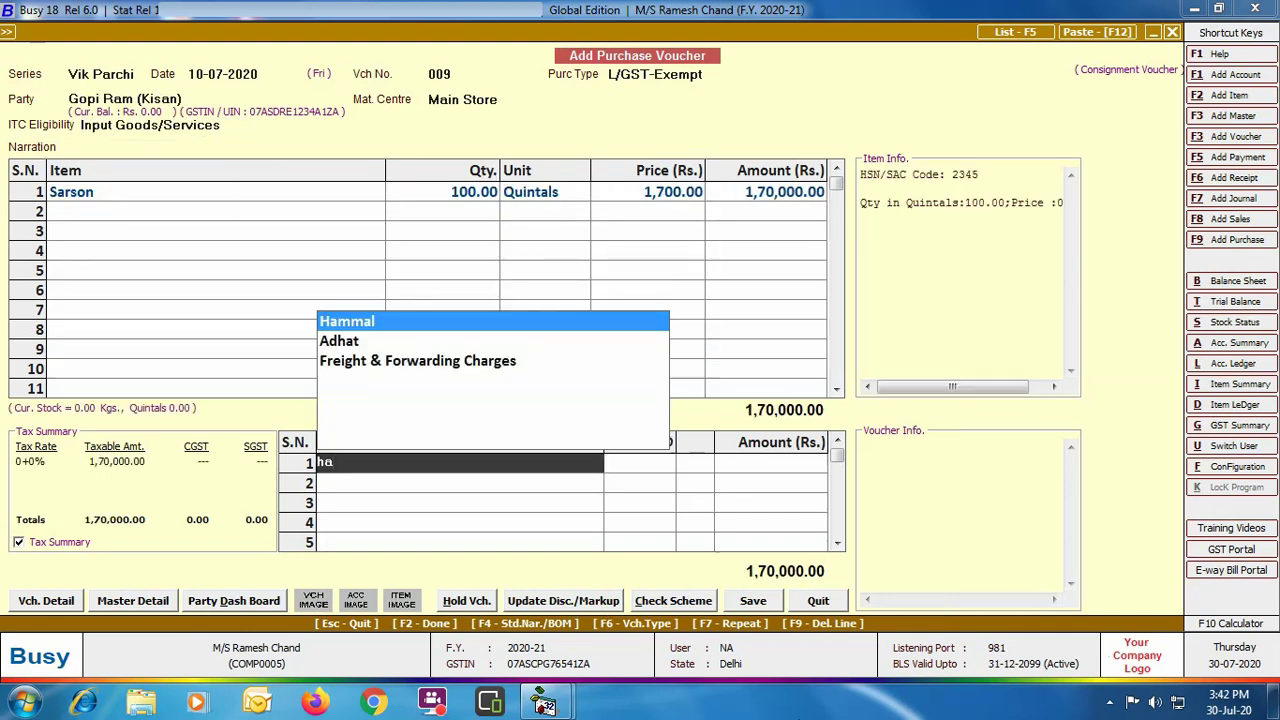
{"action": "key", "text": "Return"}
{"action": "key", "text": "ctrl+Return"}
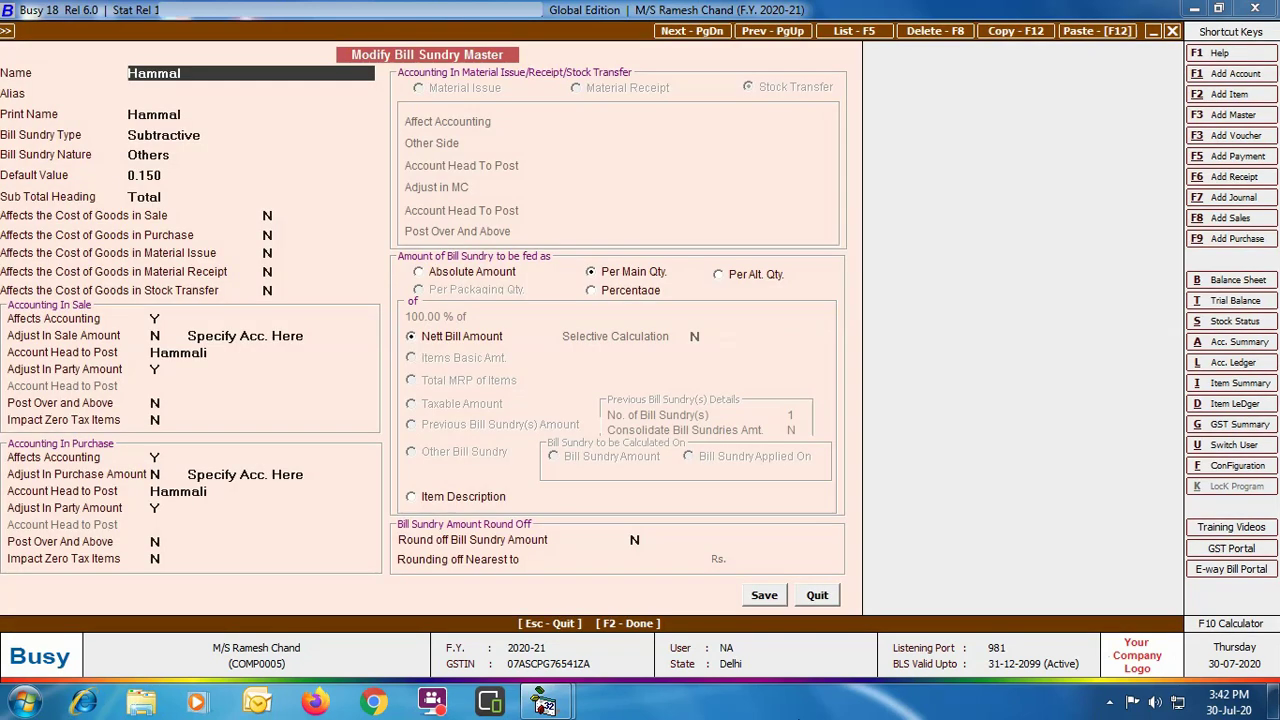
{"action": "left_click", "coordinate": [818, 597]}
{"action": "key", "text": "Return"}
{"action": "key", "text": "Return"}
{"action": "key", "text": "Return"}
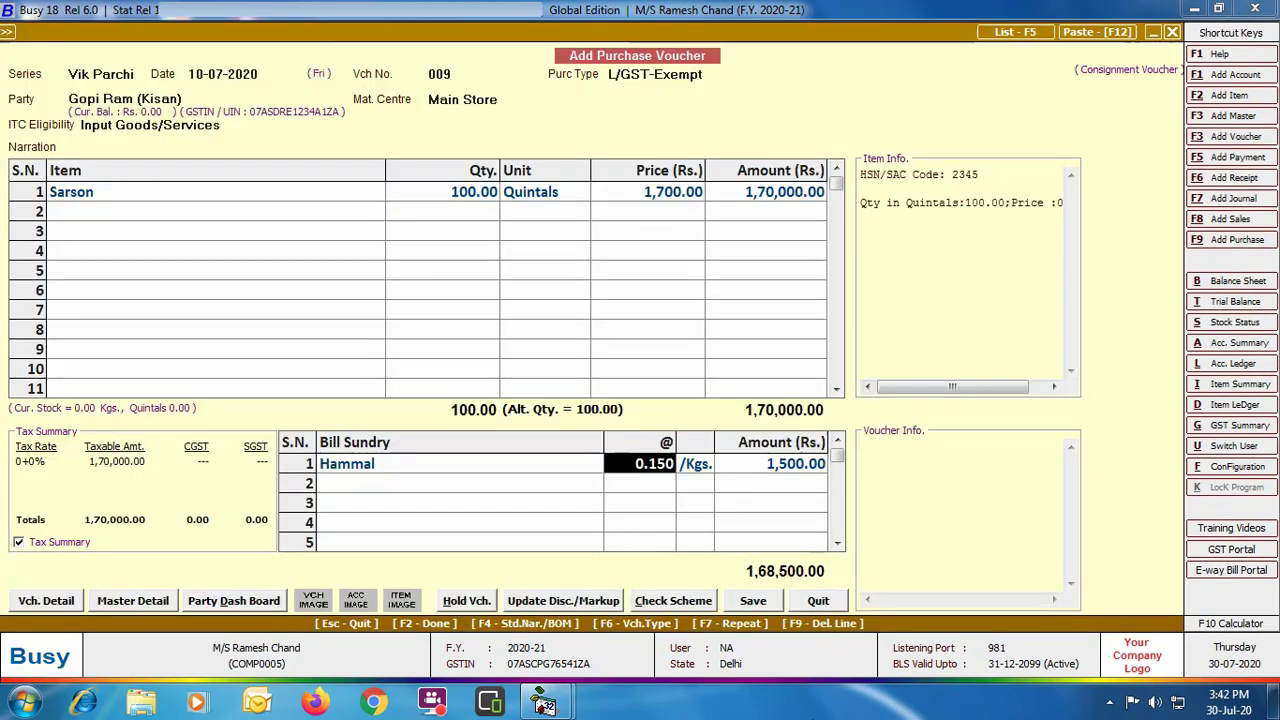
- Add the Commission bill sundry at 2%
{"action": "type", "text": "Co"}
{"action": "key", "text": "Return"}
{"action": "type", "text": "2"}
{"action": "key", "text": "Return"}
{"action": "key", "text": "Return"}
- Add the TDS bill sundry, calculating TDS for the current voucher and posting the amount
{"action": "type", "text": "TD"}
{"action": "key", "text": "Return"}
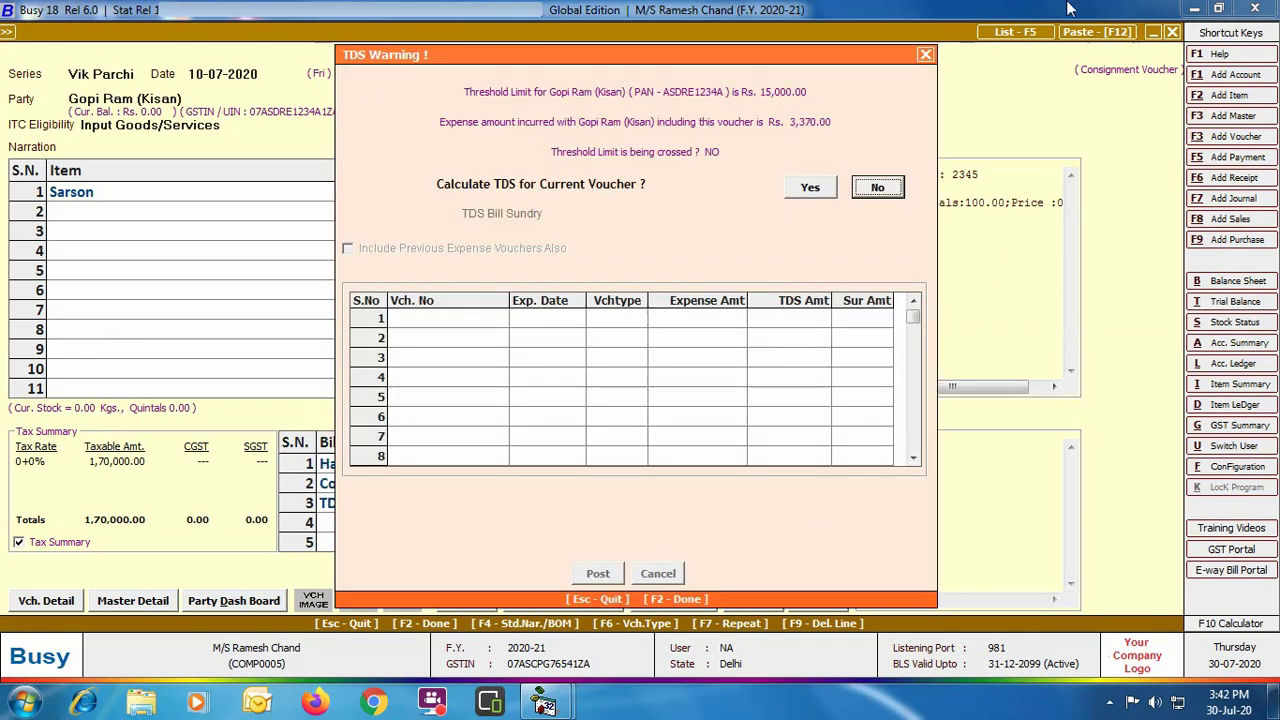
{"action": "left_click", "coordinate": [815, 190]}
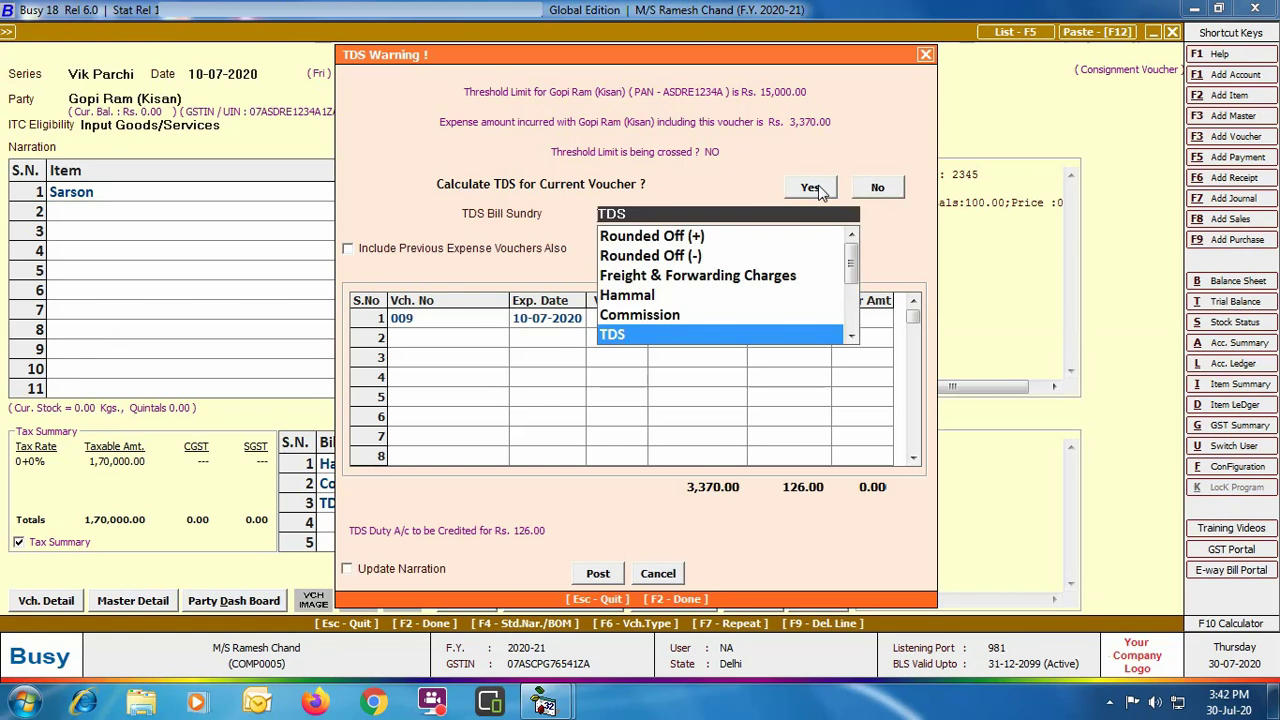
{"action": "key", "text": "Return"}
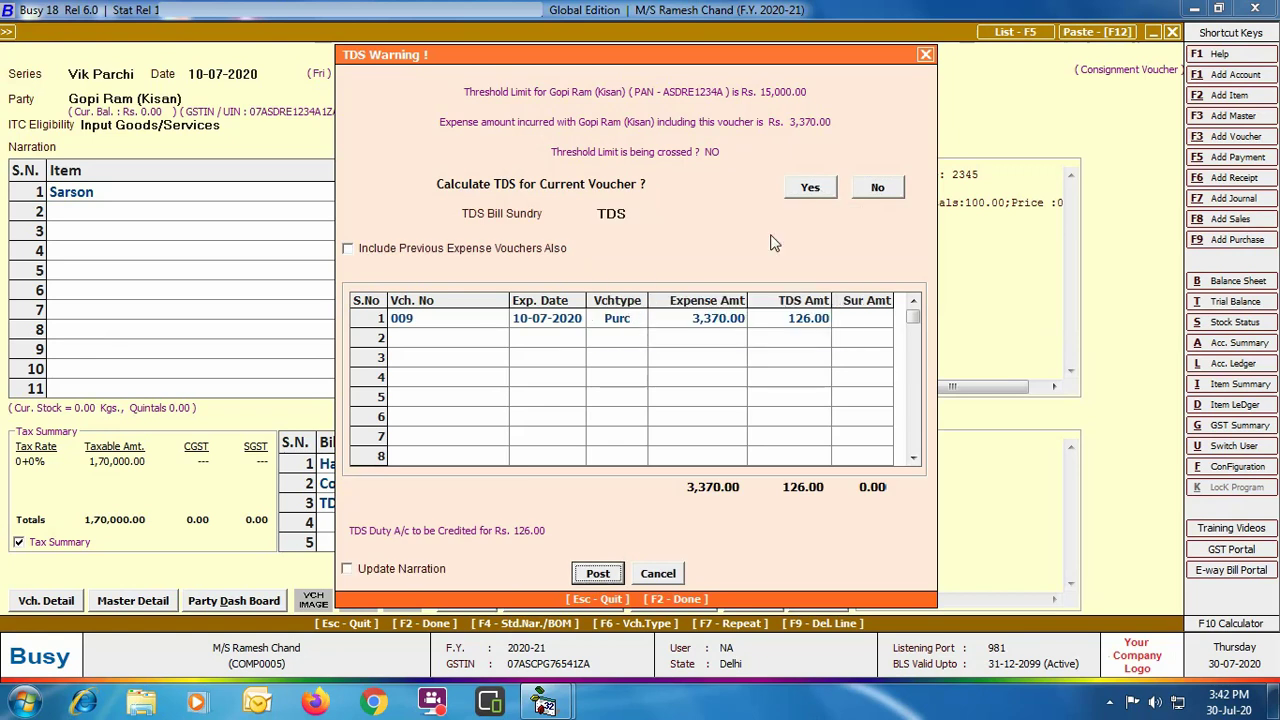
{"action": "left_click", "coordinate": [597, 578]}
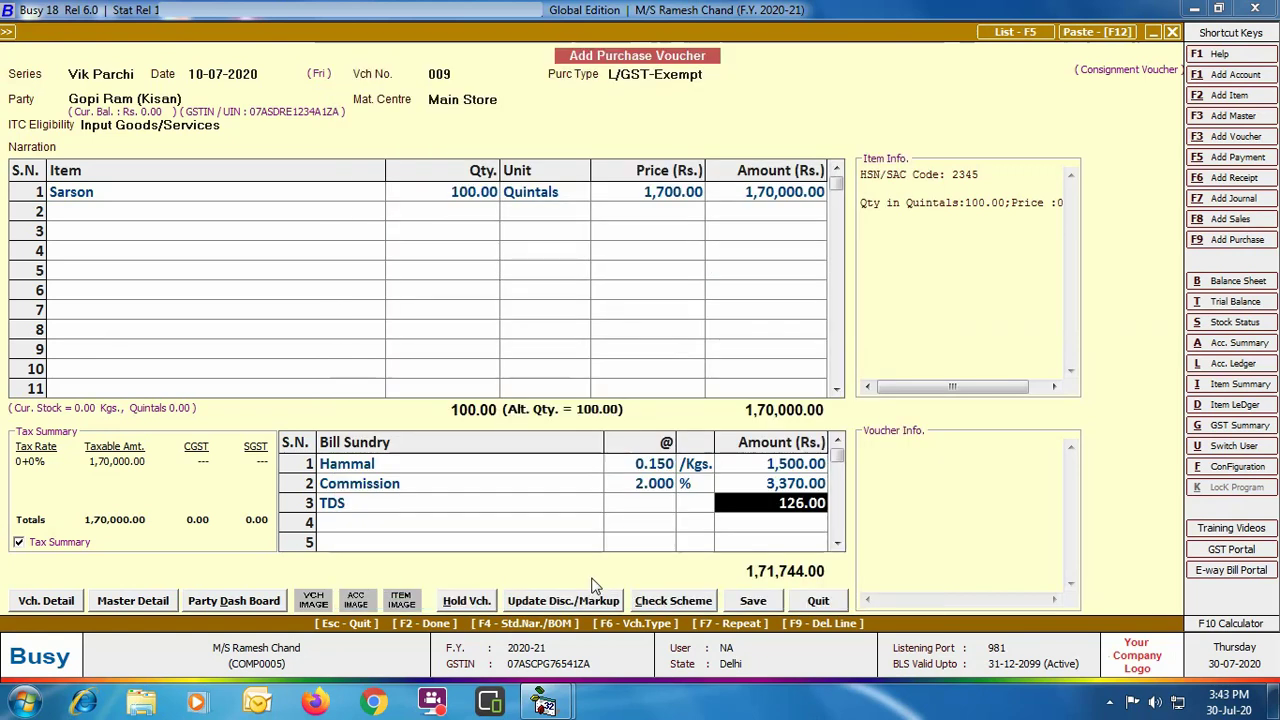
- Save the purchase voucher, accepting the TDS deduction details and declining to generate a Sales voucher copy
{"action": "left_click", "coordinate": [762, 601]}
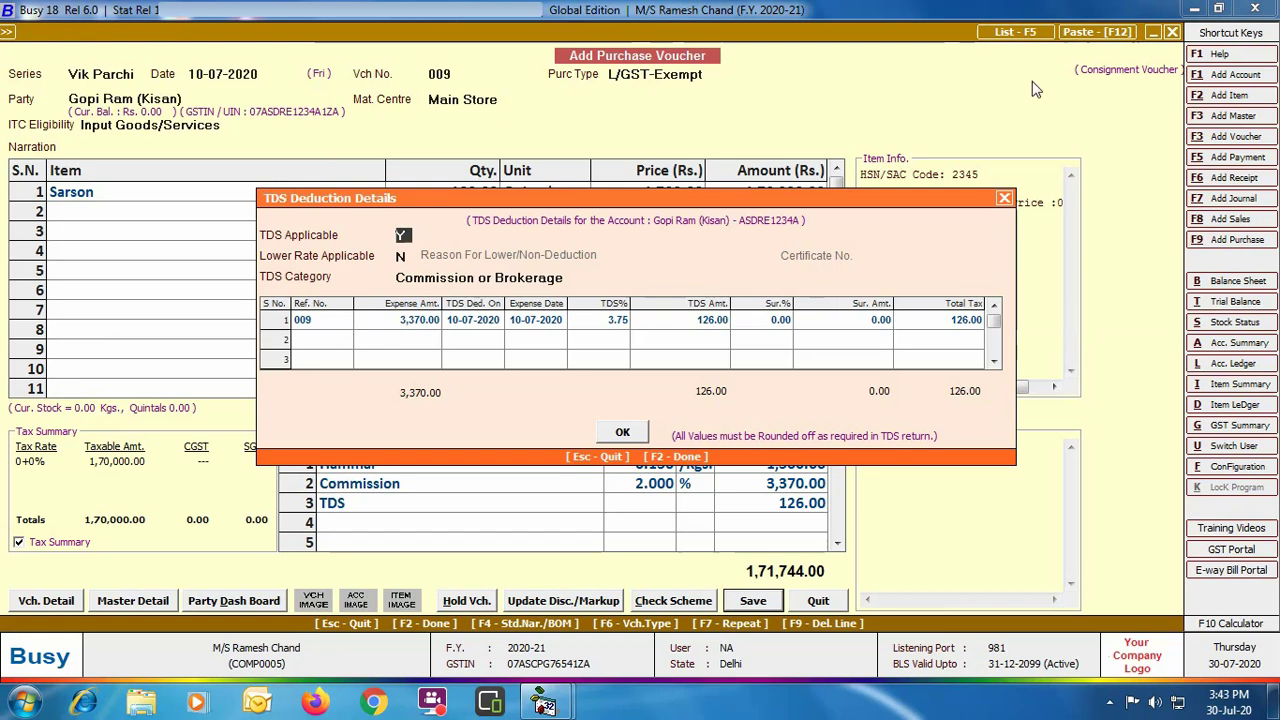
{"action": "left_click", "coordinate": [622, 432]}
{"action": "left_click", "coordinate": [632, 418]}
{"action": "left_click", "coordinate": [640, 482]}
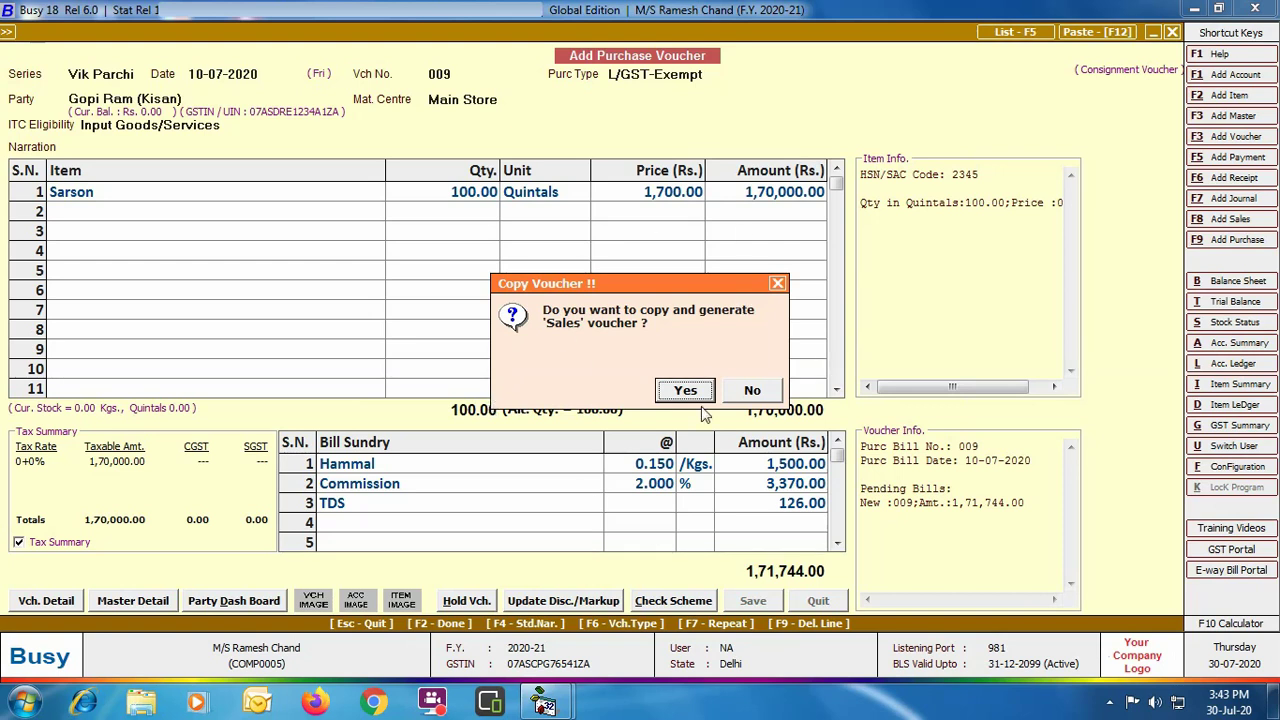
{"action": "left_click", "coordinate": [753, 391]}
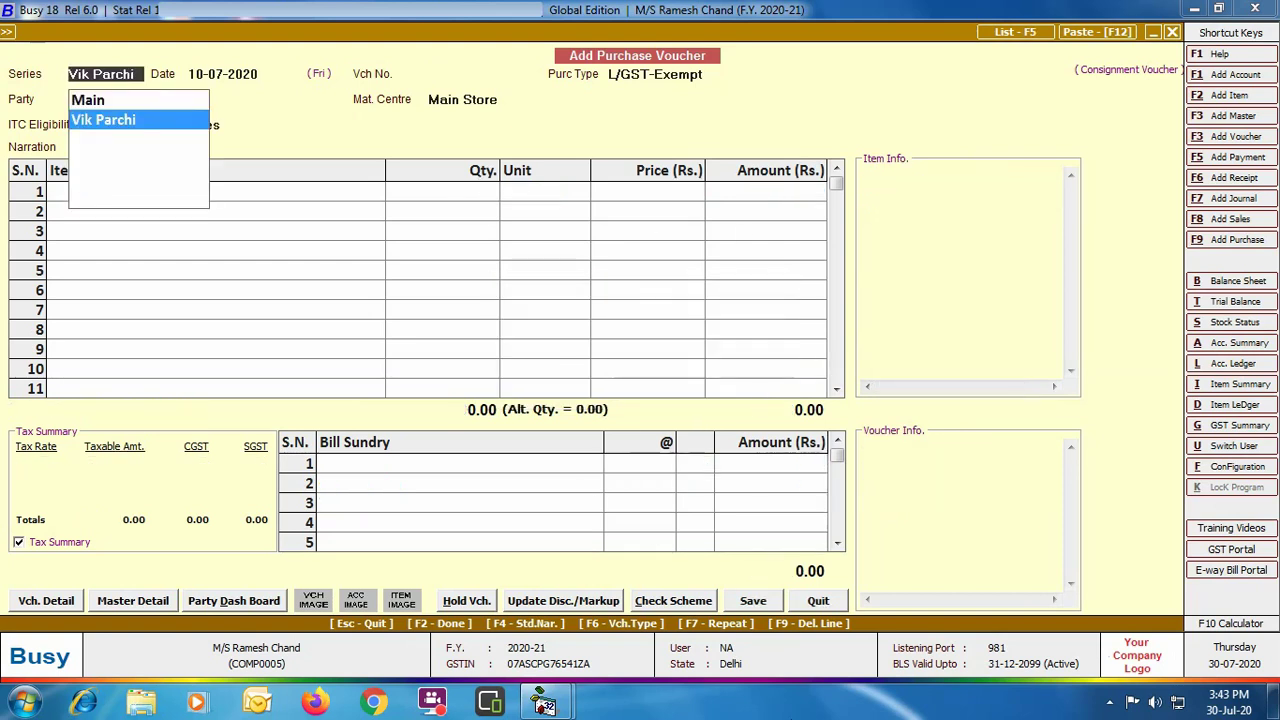
- Begin the next Vik Parchi purchase voucher, dated 12-07-2020, with voucher number 0010
{"action": "key", "text": "Return"}
{"action": "type", "text": "12-0"}
{"action": "key", "text": "Return"}
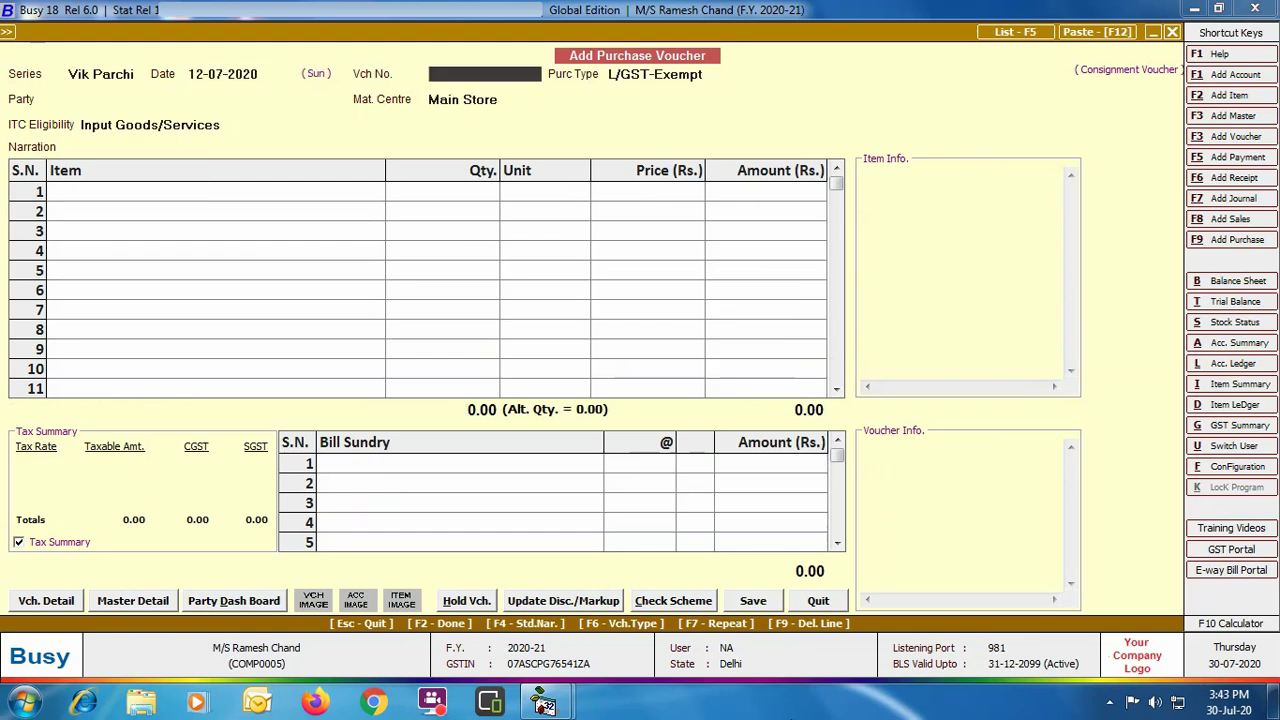
{"action": "type", "text": "0010"}
{"action": "key", "text": "Return"}
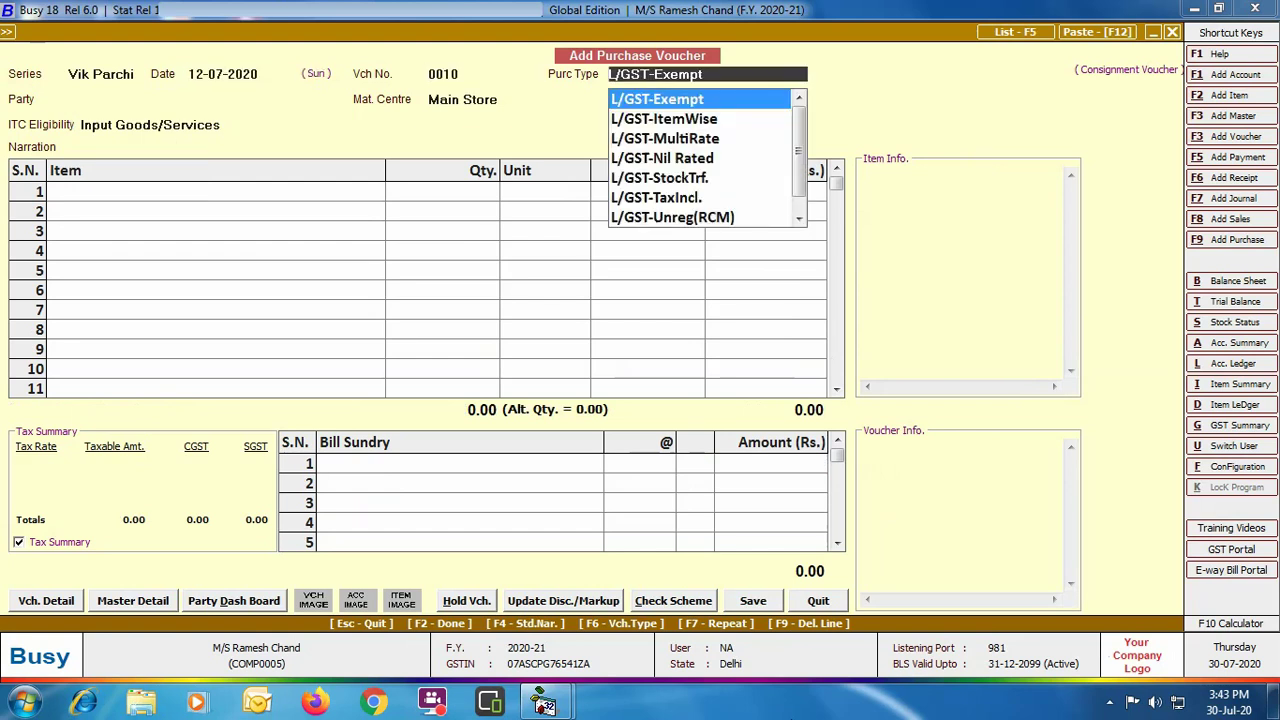
- Keep the L/GST-Exempt purchase type and choose the second farmer's (Kisan) account as the party
{"action": "key", "text": "Return"}
{"action": "type", "text": "RA"}
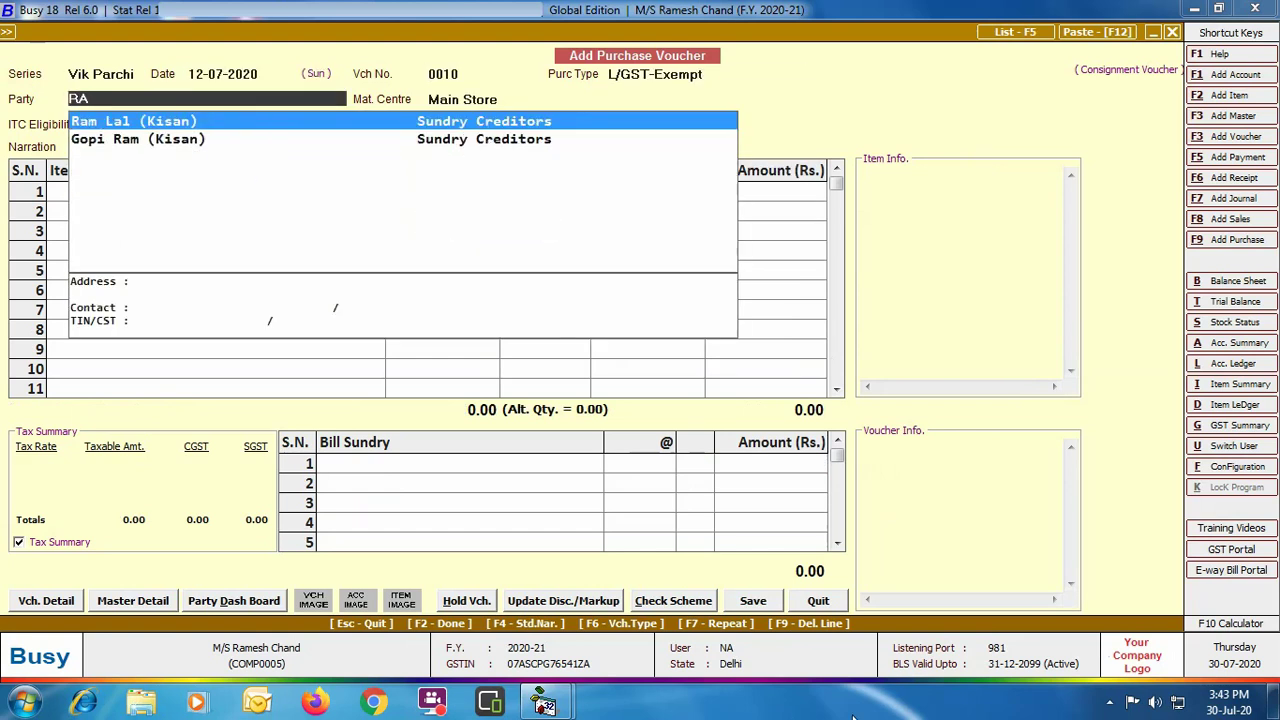
{"action": "key", "text": "Return"}
- Keep consignment required for a single customer, choose the other mandi customer's account, and leave pending stock loading at N
{"action": "key", "text": "Return"}
{"action": "key", "text": "Return"}
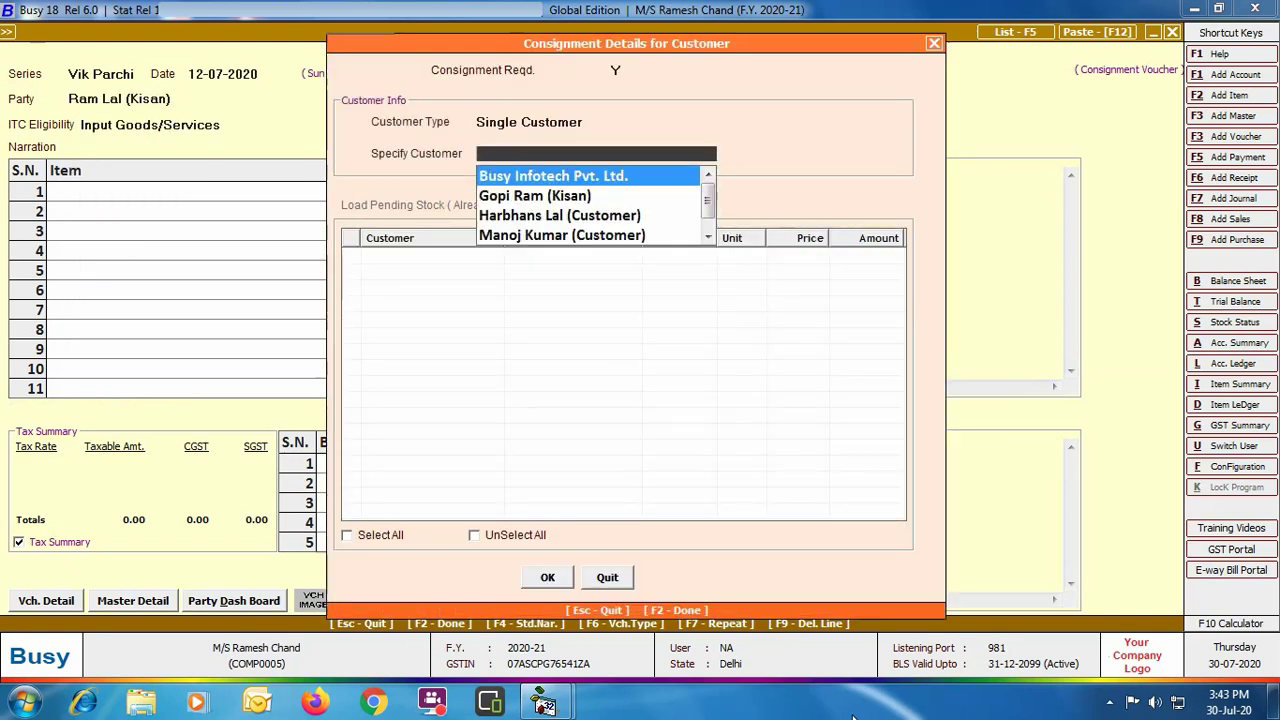
{"action": "key", "text": "Down"}
{"action": "key", "text": "Down"}
{"action": "key", "text": "Down"}
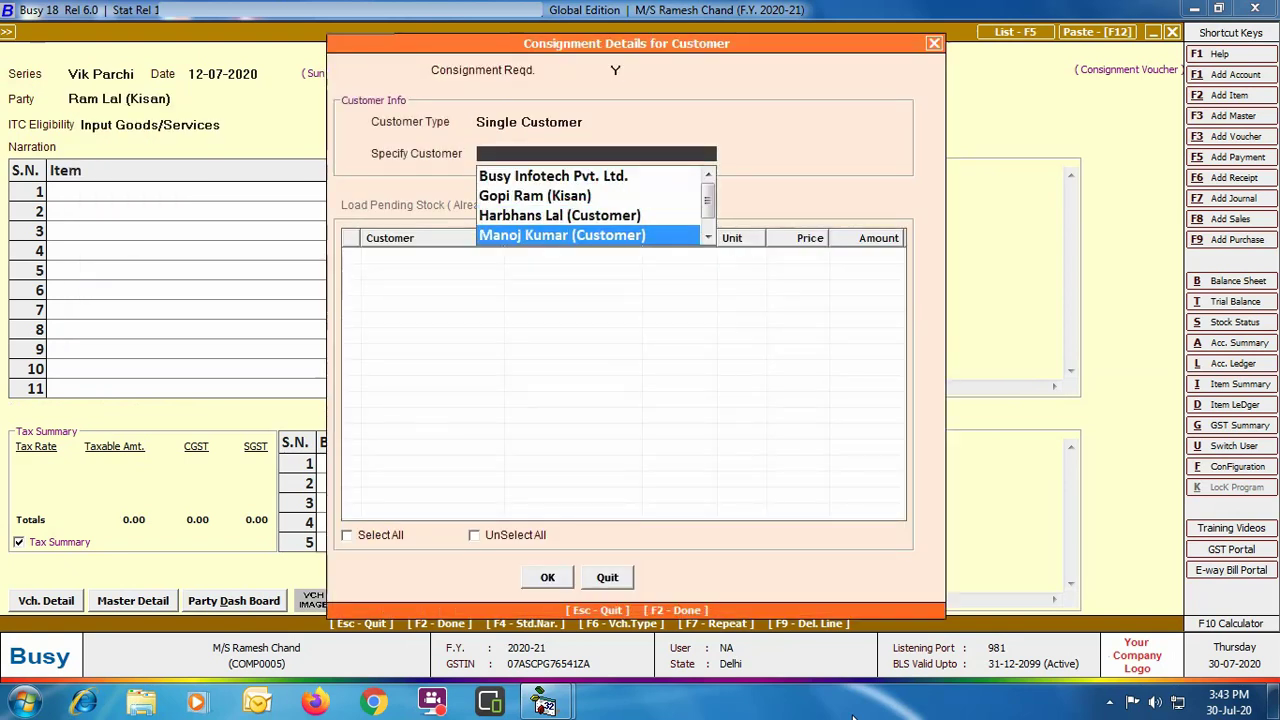
{"action": "key", "text": "Return"}
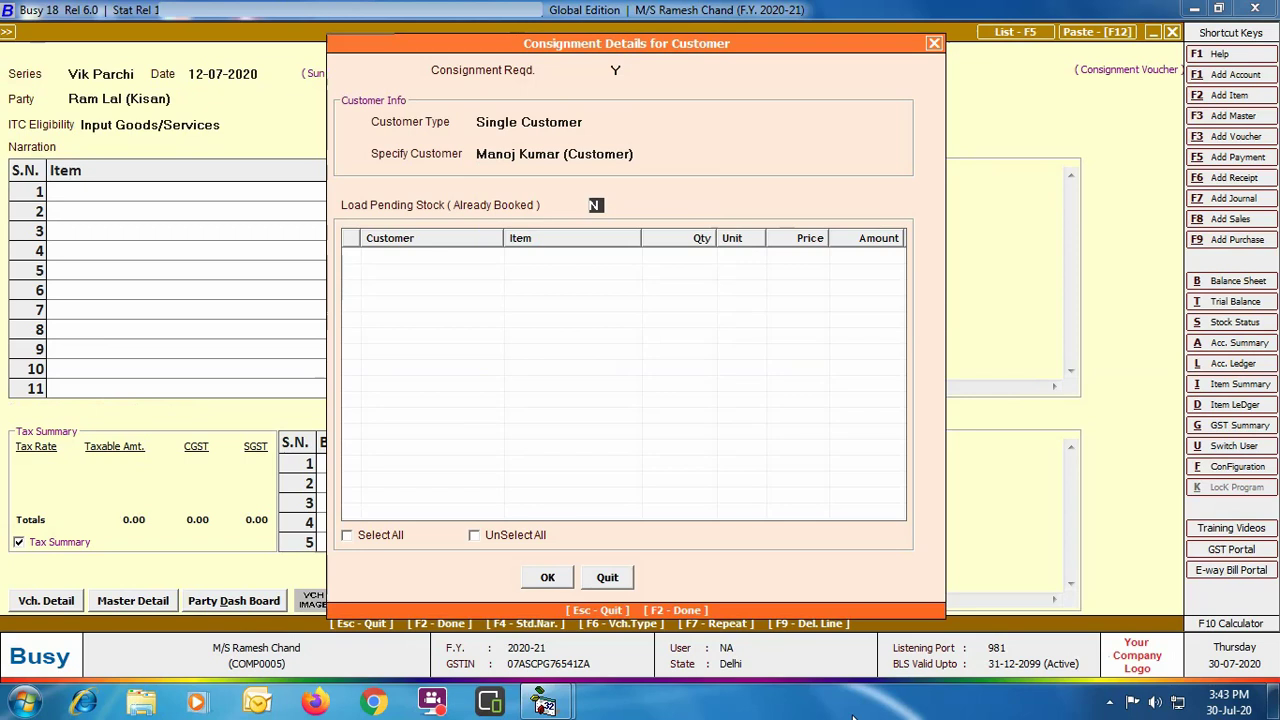
{"action": "key", "text": "Return"}
- Enter Sarson as the first item with a quantity of 50 Quintals at a price of 1800
{"action": "key", "text": "Return"}
{"action": "key", "text": "Return"}
{"action": "type", "text": "sARS"}
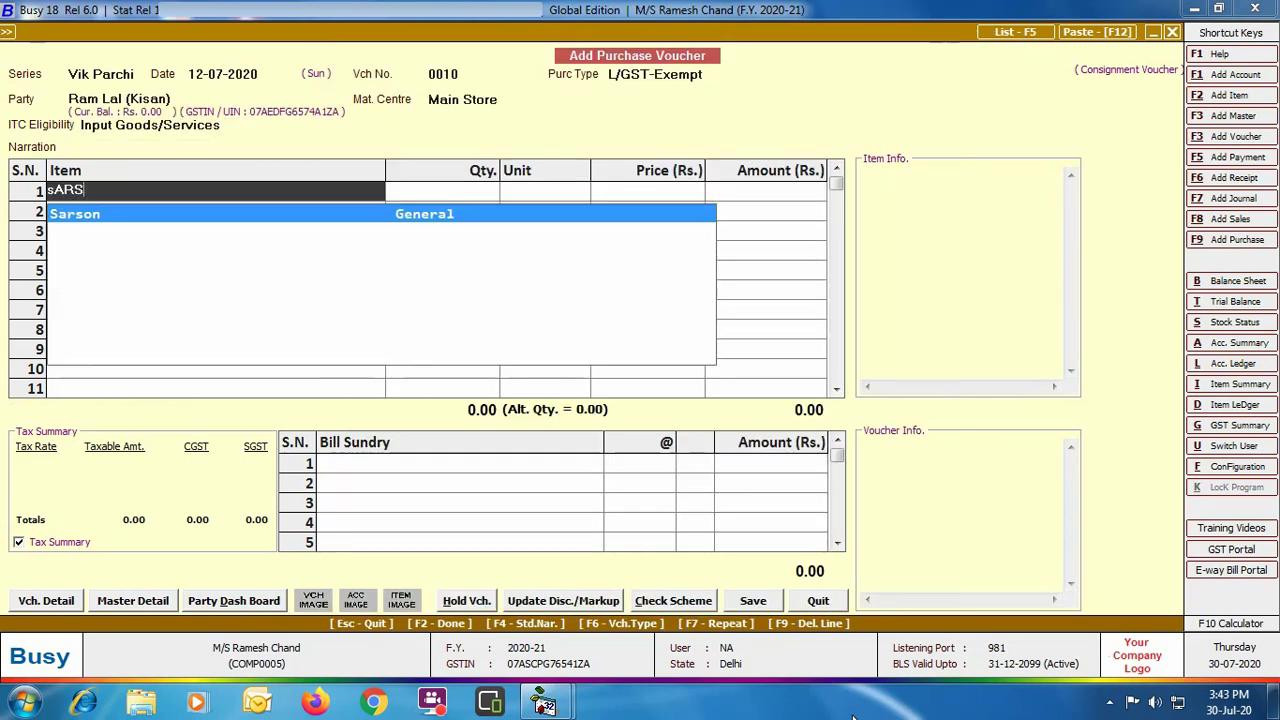
{"action": "key", "text": "Return"}
{"action": "type", "text": "50"}
{"action": "key", "text": "Return"}
{"action": "type", "text": "1800"}
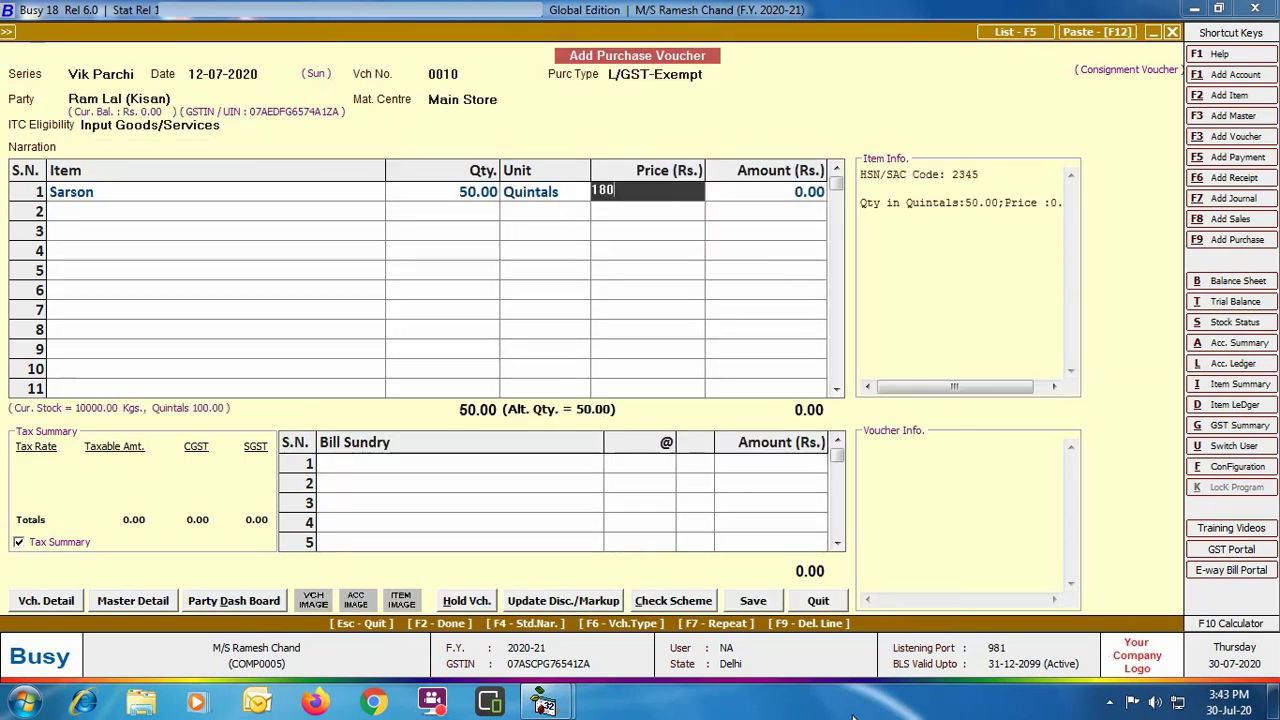
{"action": "key", "text": "Return"}
- Enter Wheat as the second item with a quantity of 10 Quintals at a price of 1700
{"action": "key", "text": "Return"}
{"action": "type", "text": "wht"}
{"action": "key", "text": "Return"}
{"action": "type", "text": "10"}
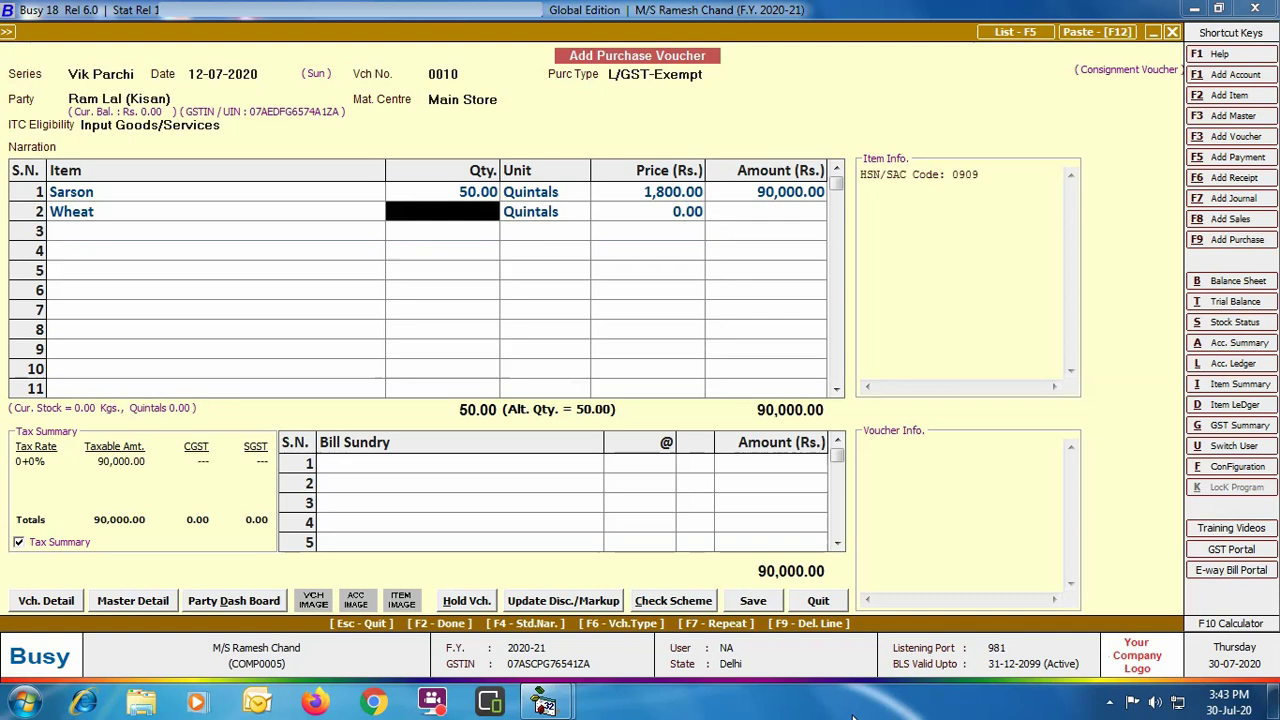
{"action": "key", "text": "Return"}
{"action": "key", "text": "Return"}
{"action": "type", "text": "1700"}
{"action": "key", "text": "Return"}
- Add the Hammal bill sundry at its default rate of 0.150 per Kg and Commission at 2%
{"action": "key", "text": "Return"}
{"action": "type", "text": "ha"}
{"action": "key", "text": "Return"}
{"action": "key", "text": "Return"}
{"action": "key", "text": "Return"}
{"action": "type", "text": "com"}
{"action": "key", "text": "Return"}
{"action": "type", "text": "2"}
{"action": "key", "text": "Return"}
{"action": "key", "text": "Return"}
- Add TDS as the third bill sundry, calculating it for voucher 0010 and posting the amount
{"action": "key", "text": "Return"}
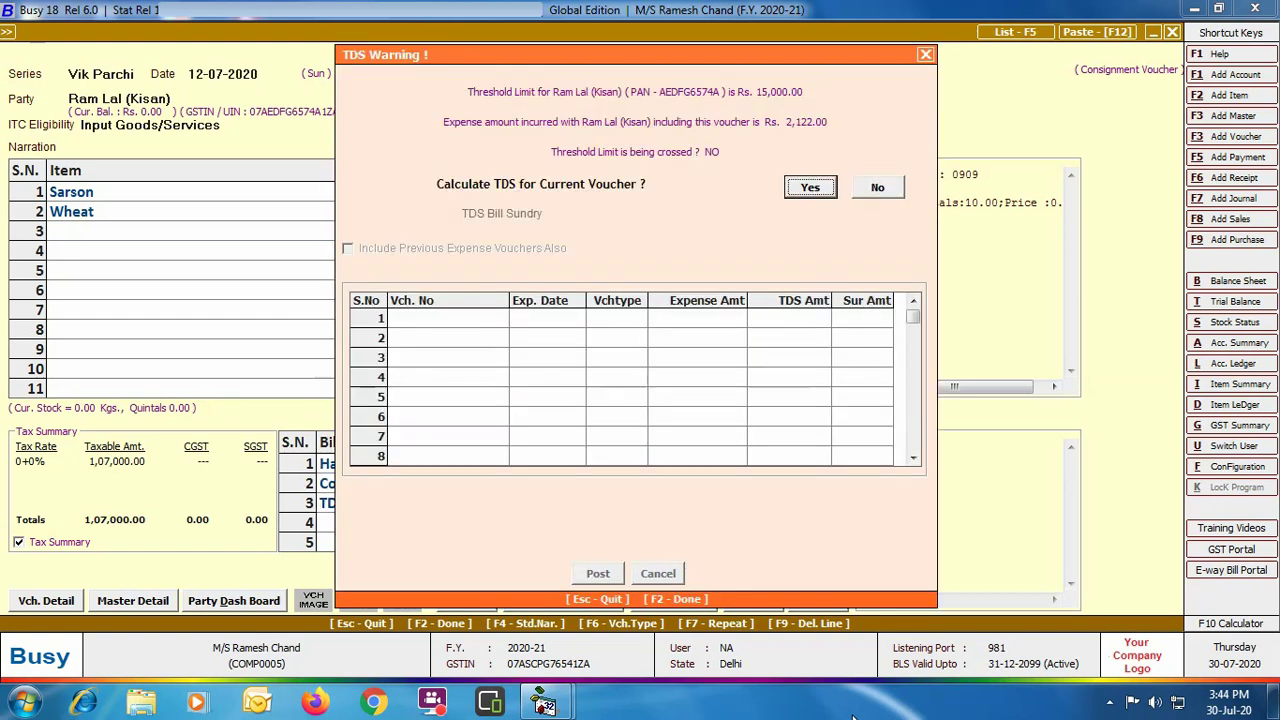
{"action": "key", "text": "Return"}
{"action": "key", "text": "Return"}
{"action": "key", "text": "Return"}
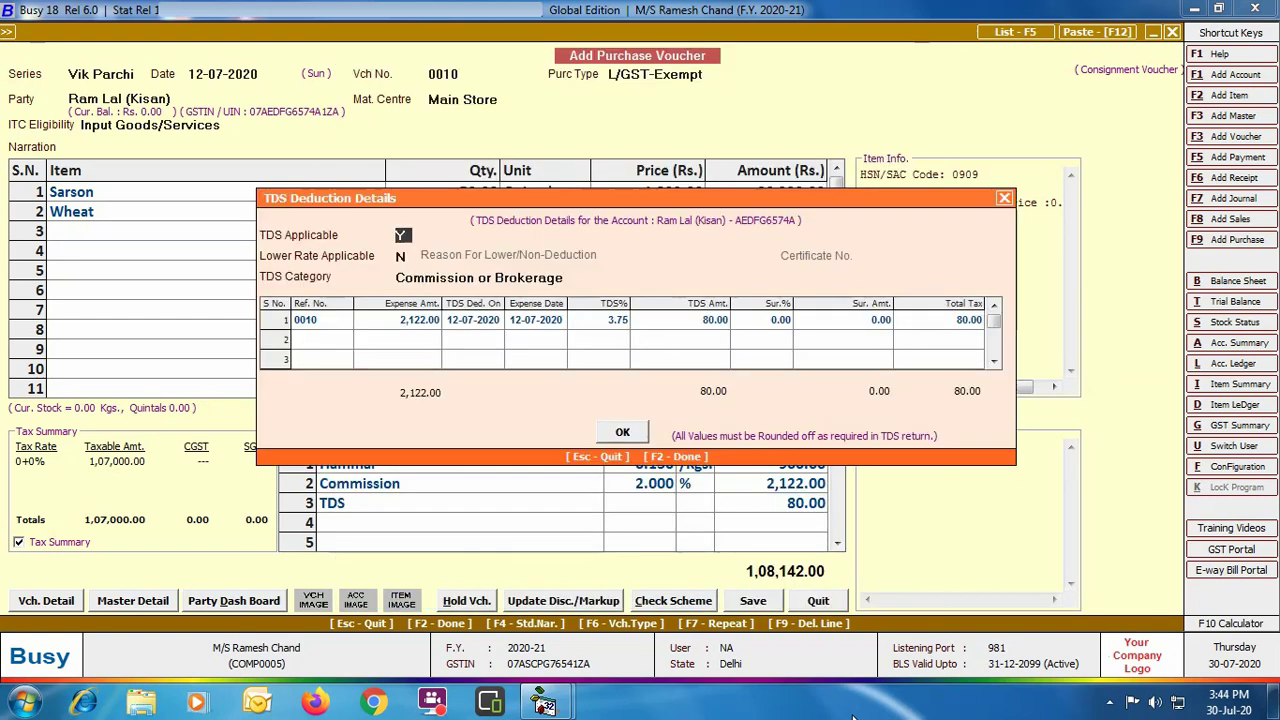
- Accept the TDS deduction details and save voucher 0010 without generating a Sales voucher copy
{"action": "key", "text": "F2"}
{"action": "key", "text": "F2"}
{"action": "key", "text": "F2"}
{"action": "key", "text": "F2"}
{"action": "key", "text": "Return"}
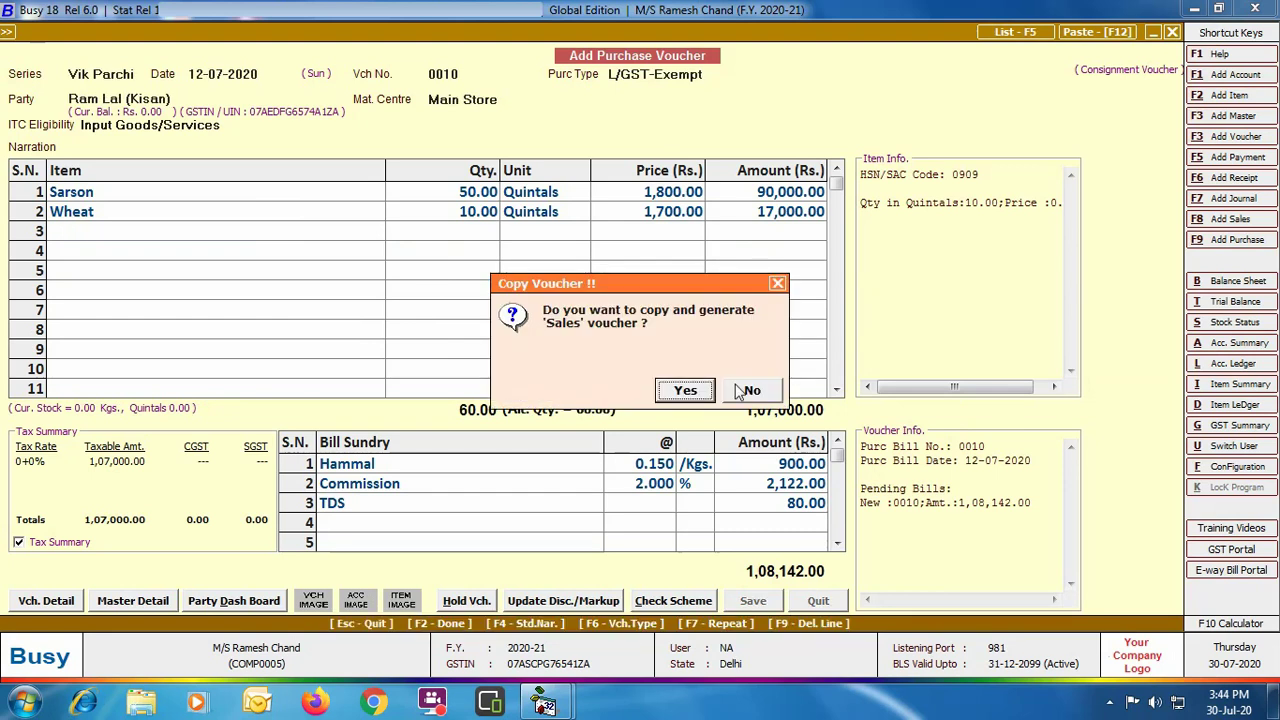
{"action": "left_click", "coordinate": [748, 390]}
{"action": "key", "text": "Escape"}
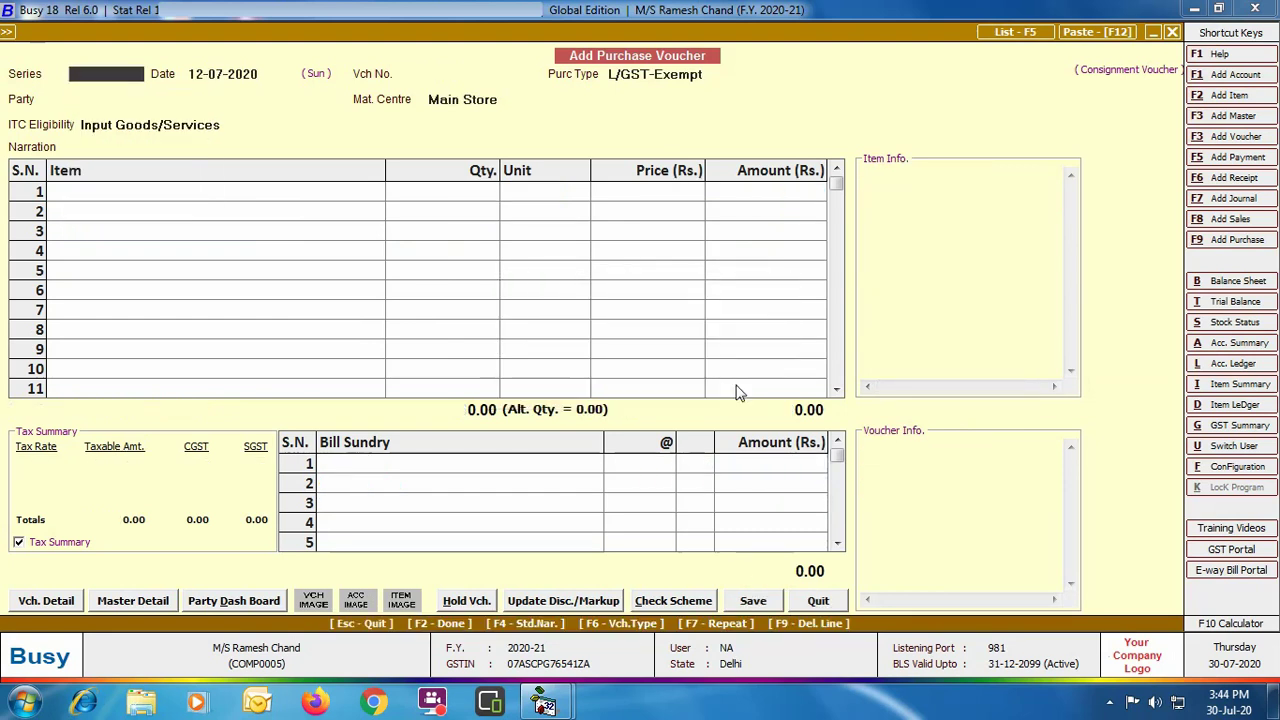
- Start a new sales voucher in the Main series dated 10-07-2020 with the sale type Mandi - Sarson
{"action": "key", "text": "Escape"}
{"action": "left_click", "coordinate": [218, 54]}
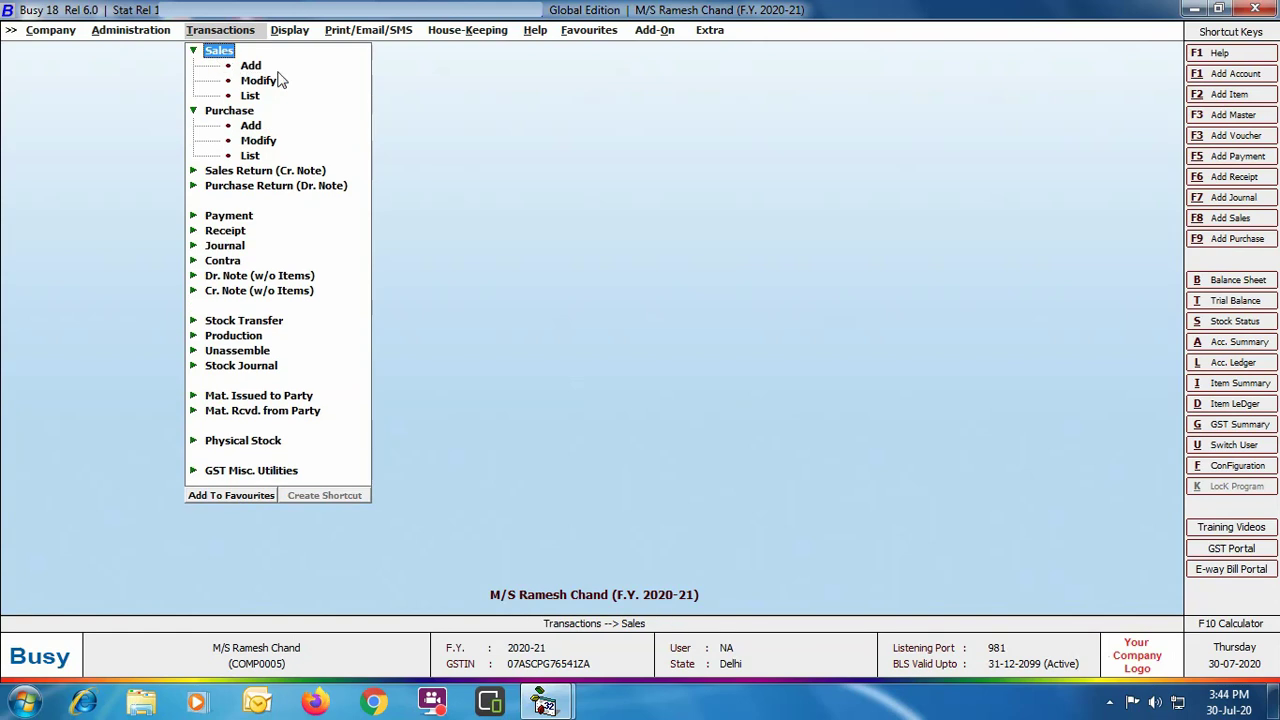
{"action": "left_click", "coordinate": [250, 65]}
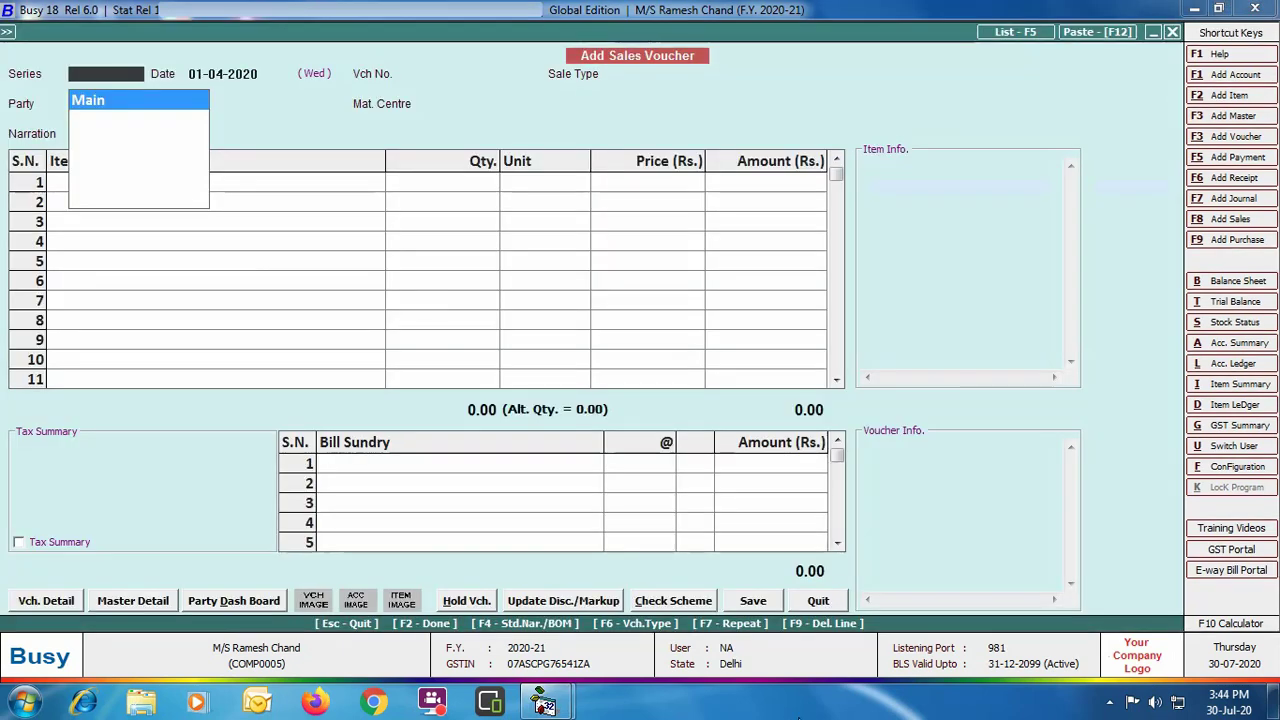
{"action": "key", "text": "Return"}
{"action": "type", "text": "10-07"}
{"action": "key", "text": "Return"}
{"action": "type", "text": "MAN"}
{"action": "key", "text": "Down"}
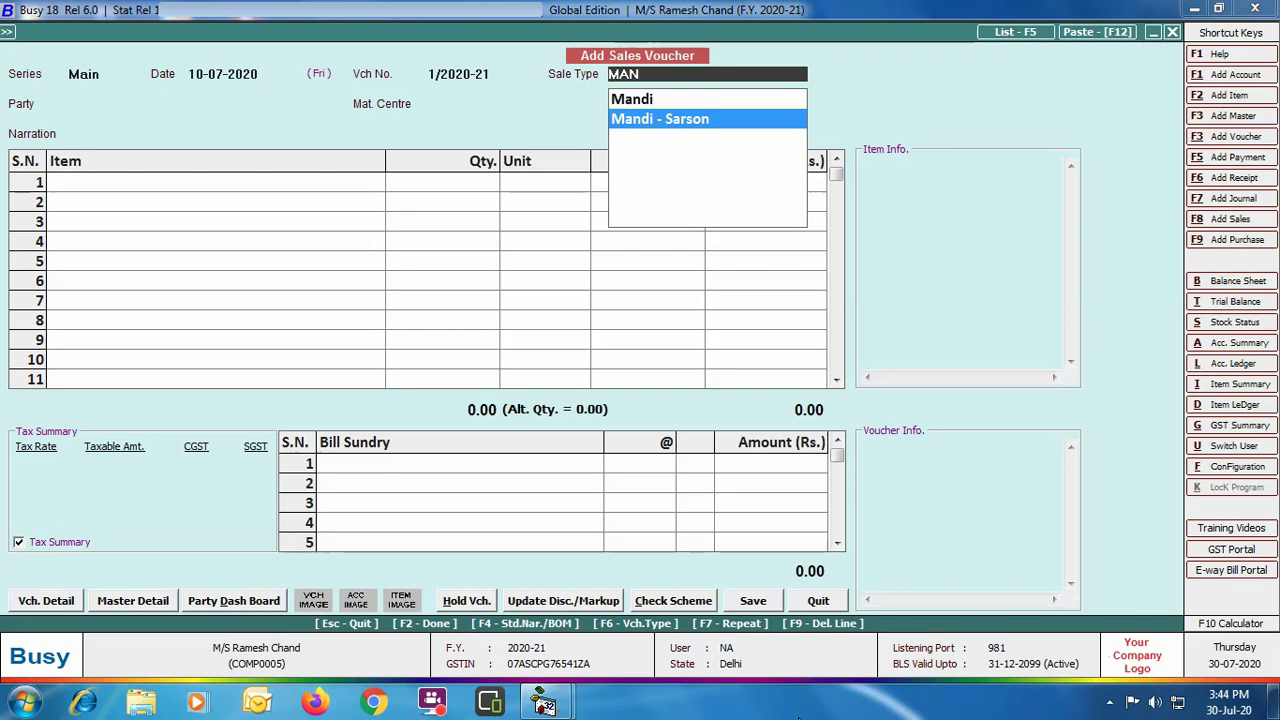
{"action": "key", "text": "Return"}
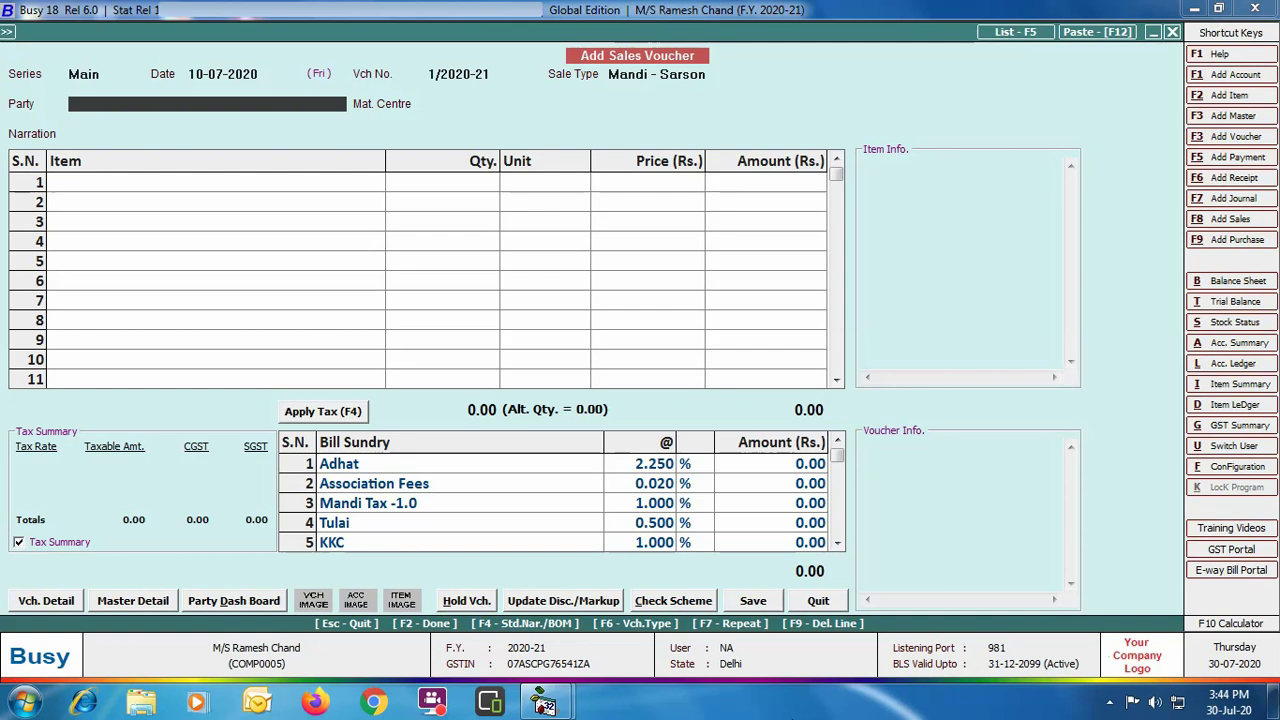
- Select the Sundry Debtors customer as party and enable consignment with a Single Vendor, choosing the farmer as vendor
{"action": "type", "text": "HA"}
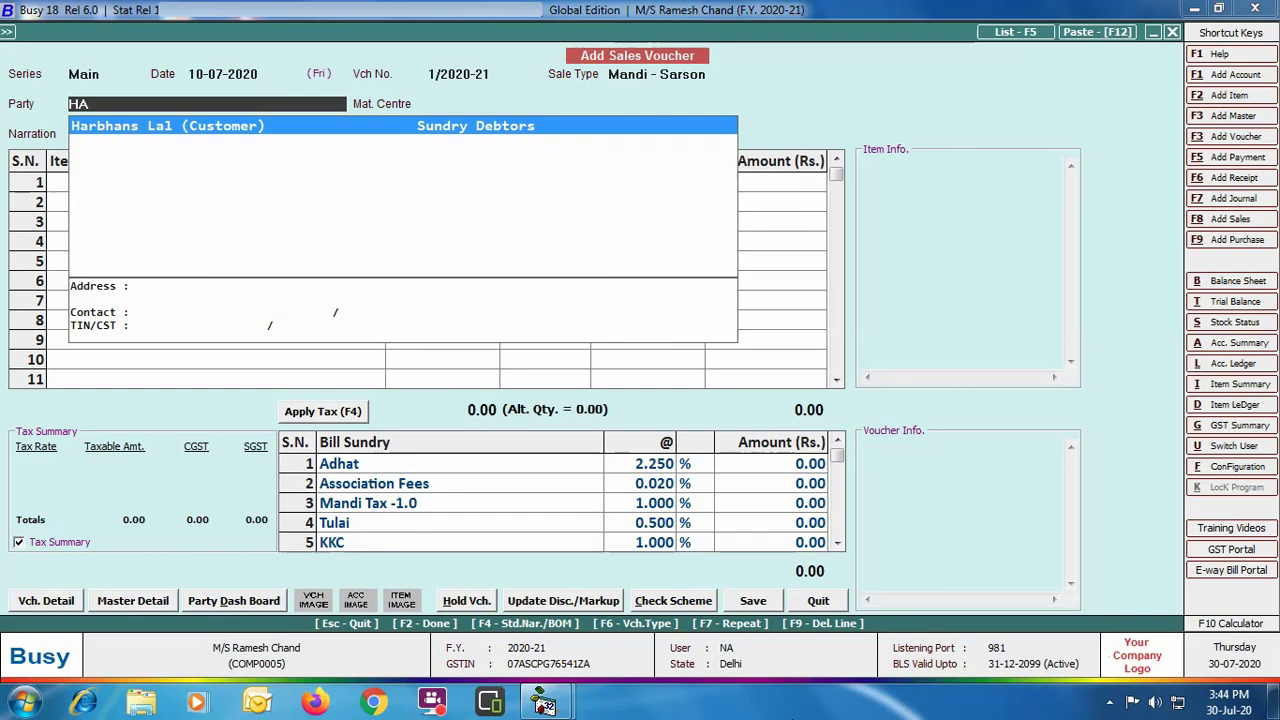
{"action": "key", "text": "Return"}
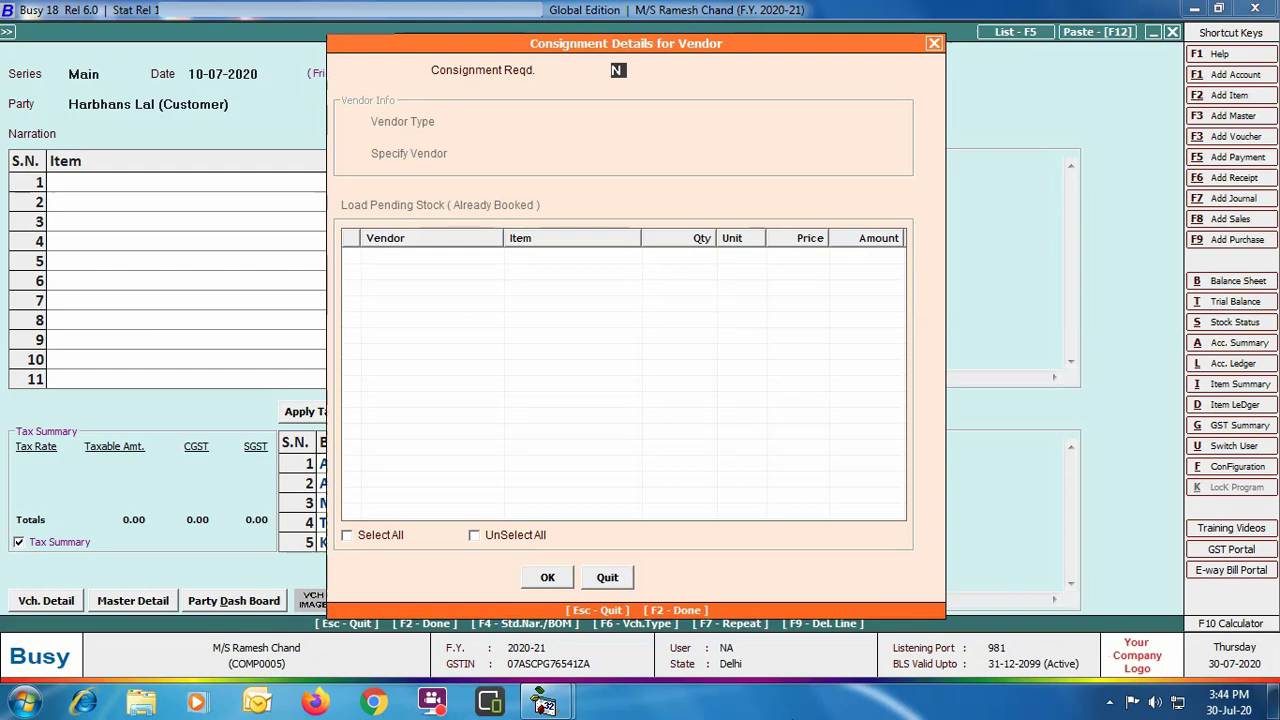
{"action": "key", "text": "y"}
{"action": "key", "text": "Return"}
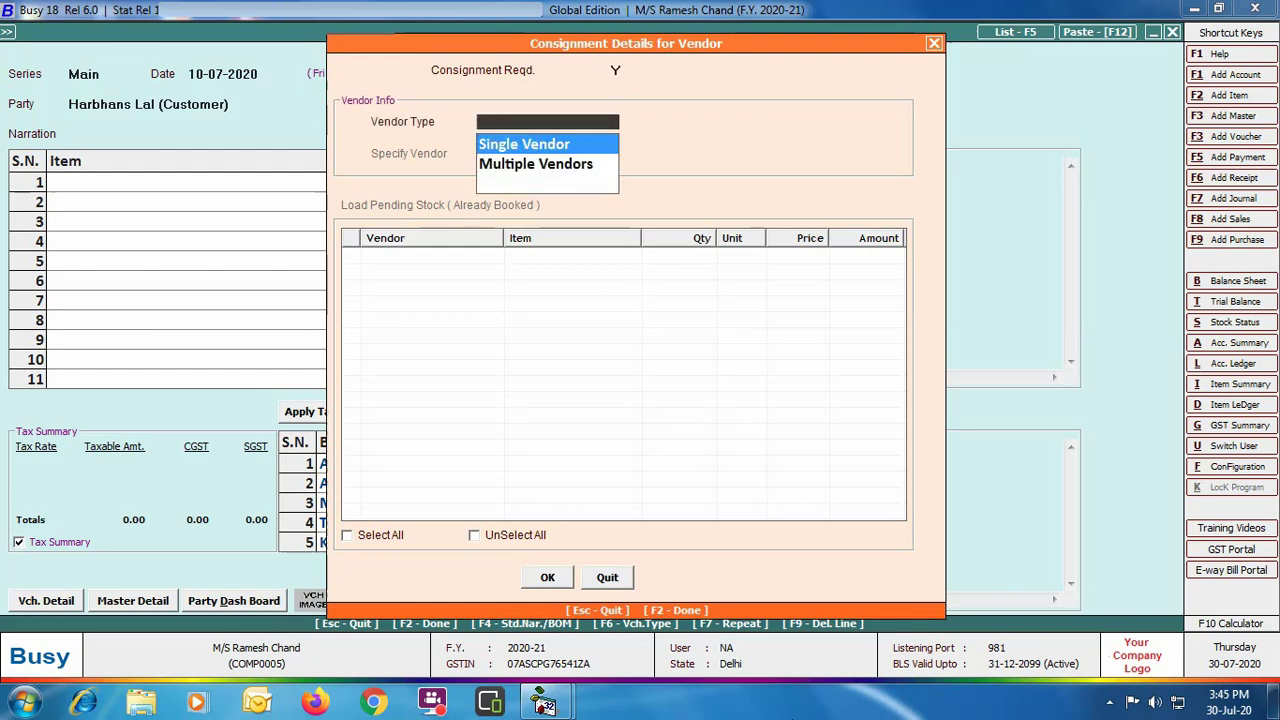
{"action": "key", "text": "Return"}
{"action": "key", "text": "Down"}
{"action": "key", "text": "Return"}
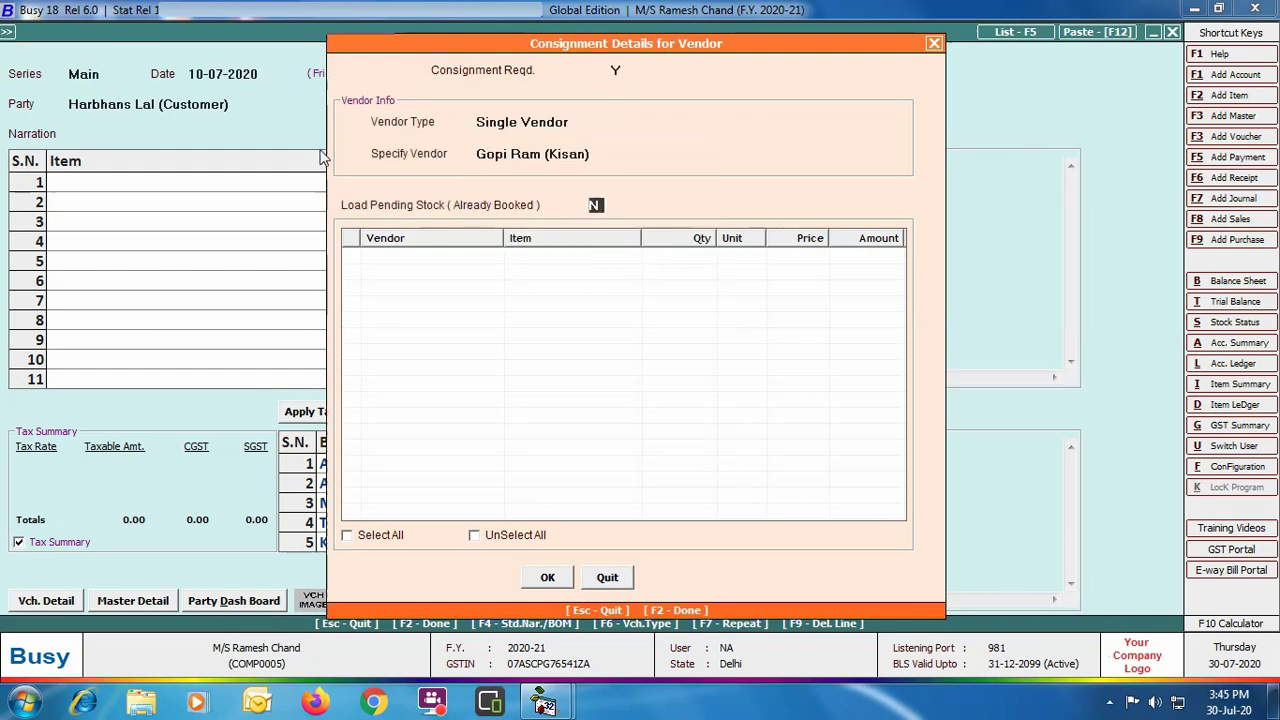
- Load the vendor's pending Sarson stock into the sales voucher, set the material centre to Main Store and accept the item line
{"action": "key", "text": "y"}
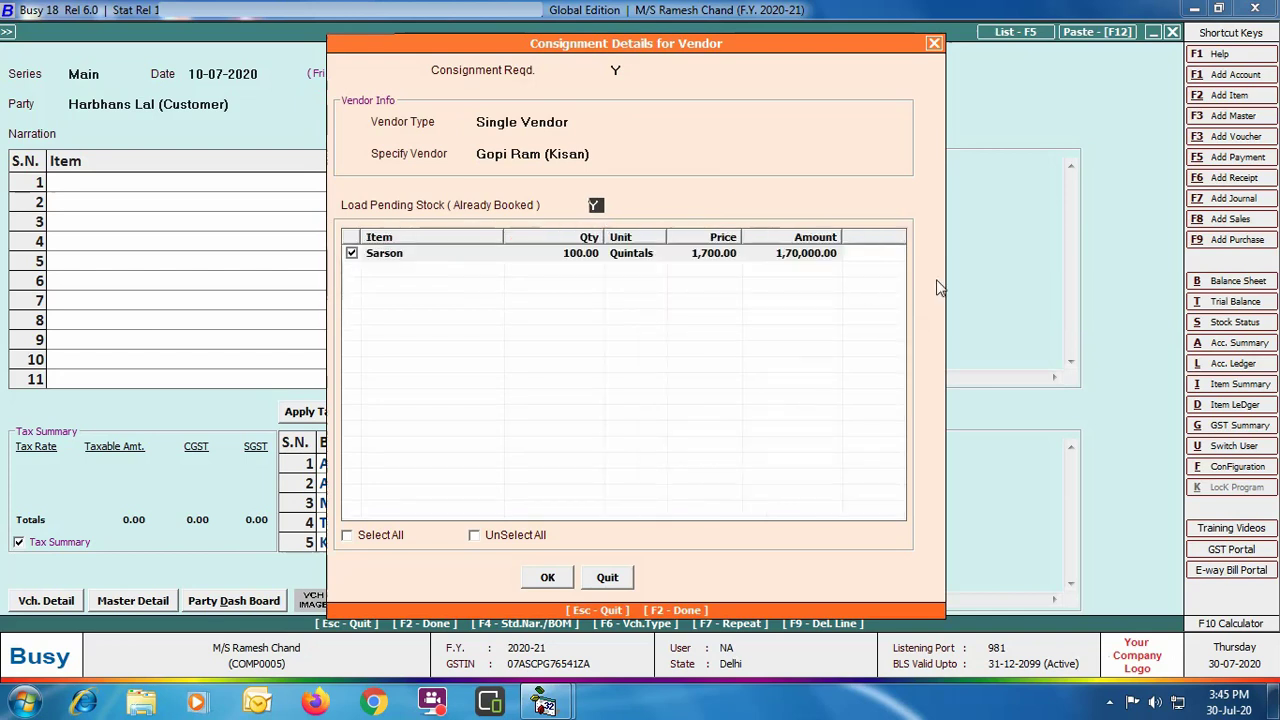
{"action": "left_click", "coordinate": [547, 577]}
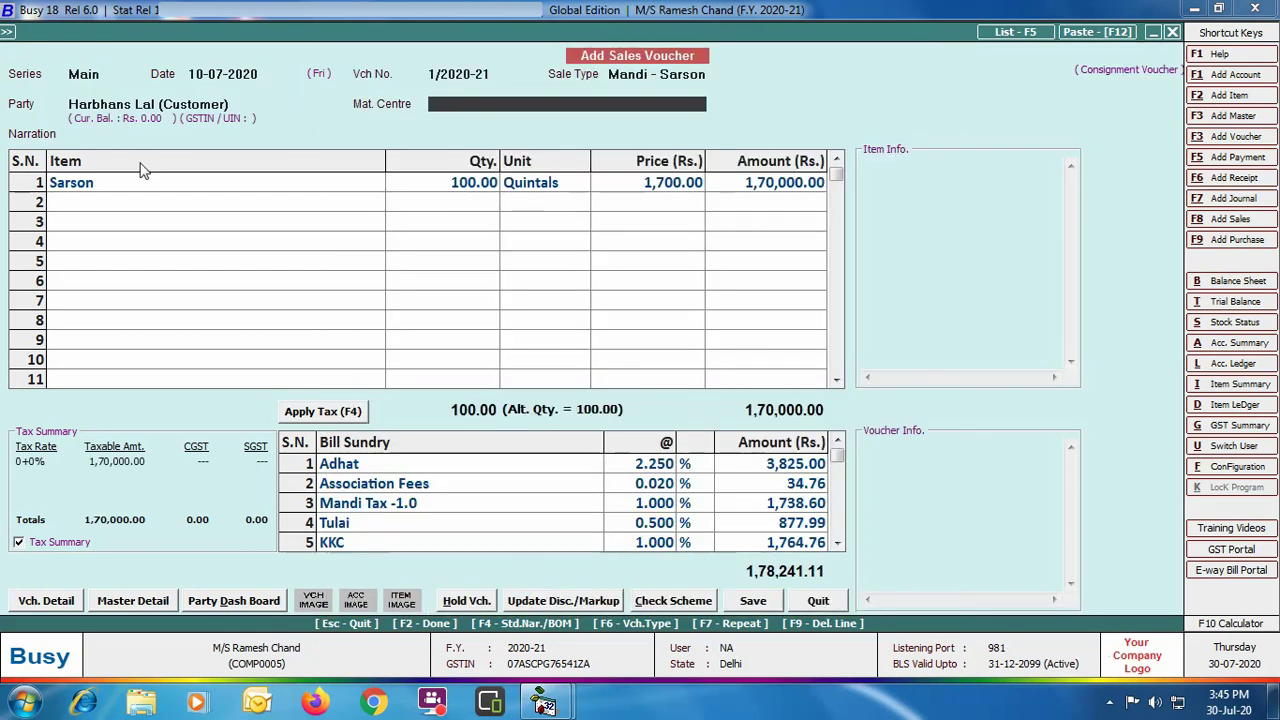
{"action": "type", "text": "ma"}
{"action": "key", "text": "Return"}
{"action": "key", "text": "Return"}
{"action": "key", "text": "Return"}
{"action": "key", "text": "Return"}
{"action": "key", "text": "Return"}
{"action": "key", "text": "Return"}
{"action": "key", "text": "Return"}
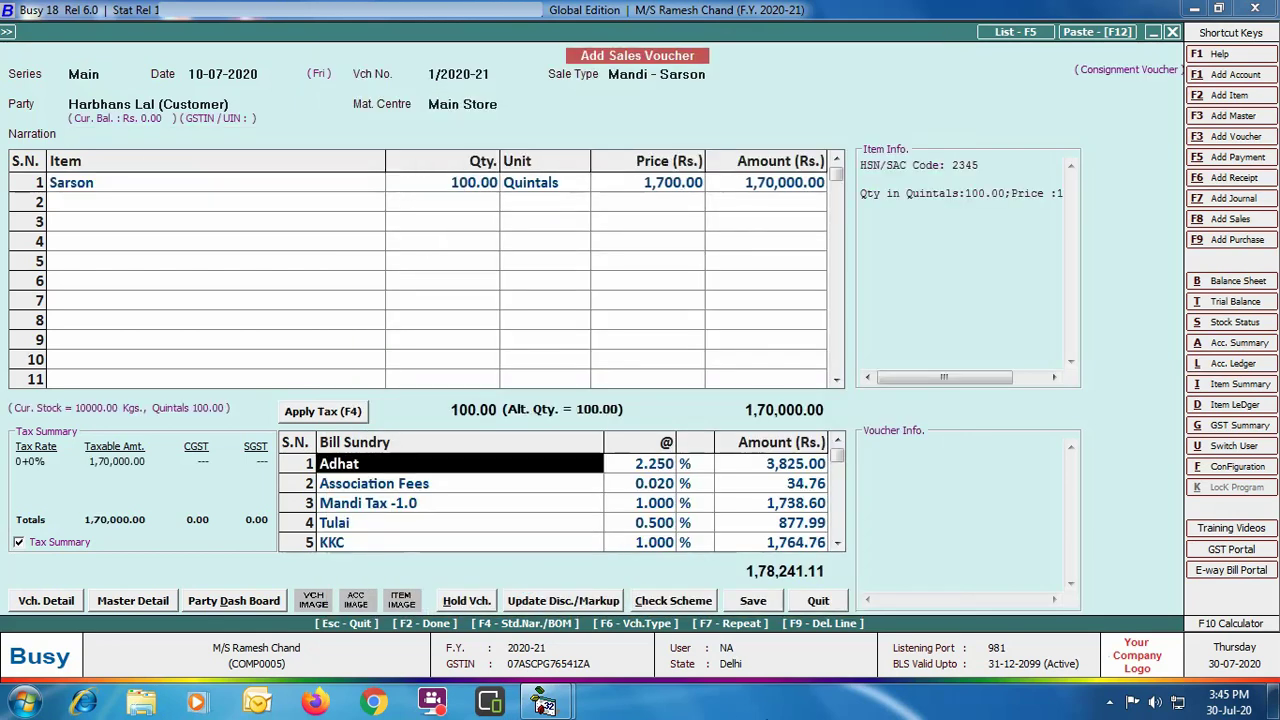
- Accept the tagged Adhat, Association Fees, Mandi Tax -1.0, Tulai and KKC bill sundries at their default rates and save the sales voucher
{"action": "key", "text": "Return"}
{"action": "key", "text": "Return"}
{"action": "key", "text": "Return"}
{"action": "key", "text": "Return"}
{"action": "key", "text": "Return"}
{"action": "key", "text": "Return"}
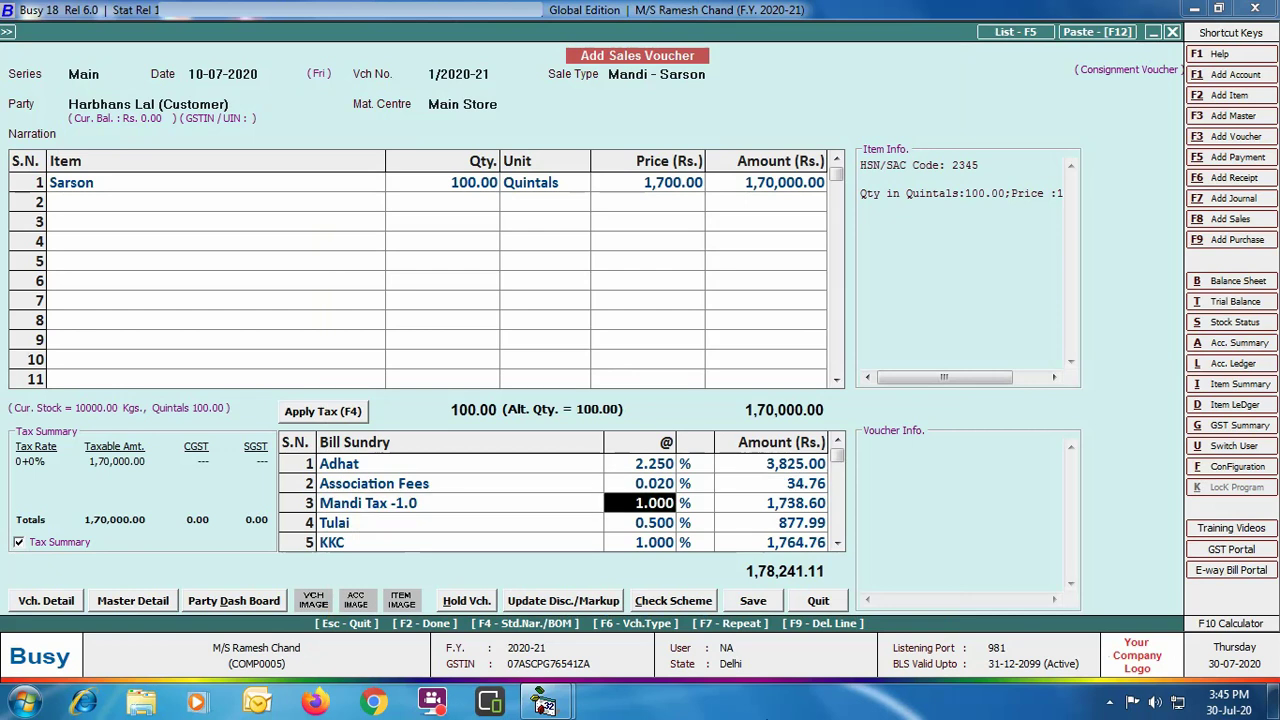
{"action": "key", "text": "Return"}
{"action": "key", "text": "Return"}
{"action": "key", "text": "Return"}
{"action": "key", "text": "Return"}
{"action": "key", "text": "Return"}
{"action": "key", "text": "Return"}
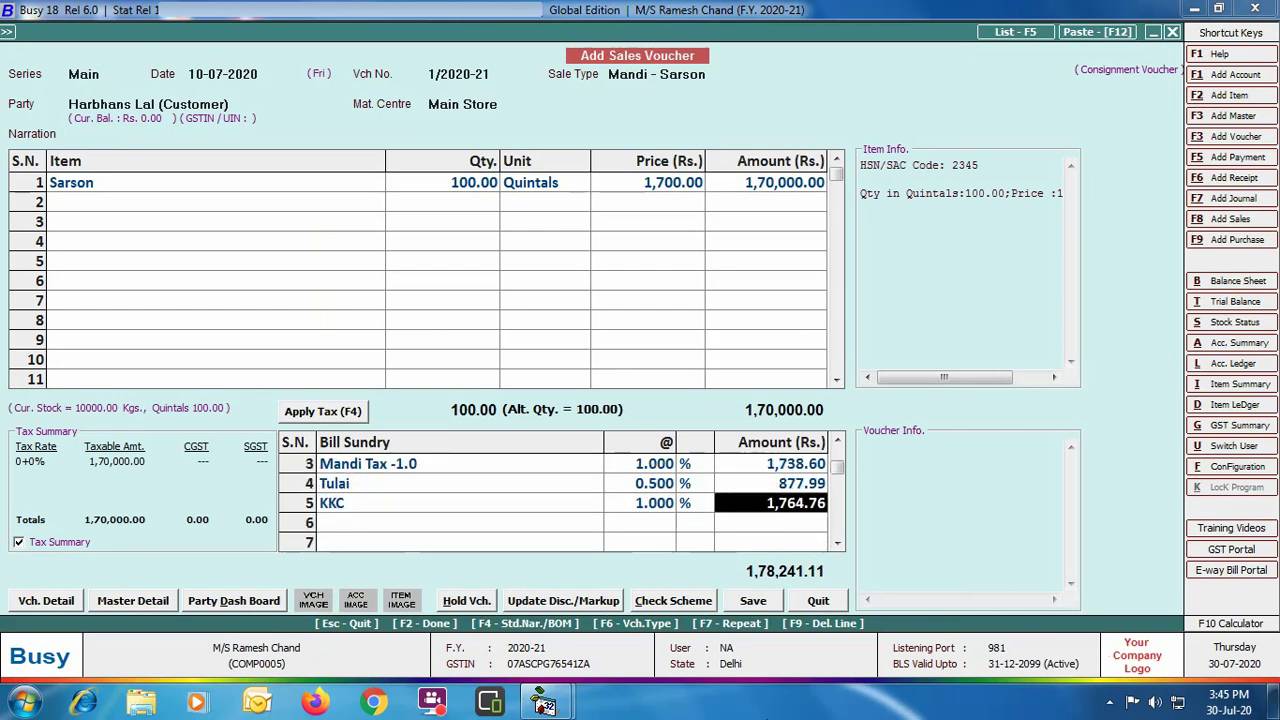
{"action": "key", "text": "Return"}
{"action": "key", "text": "Return"}
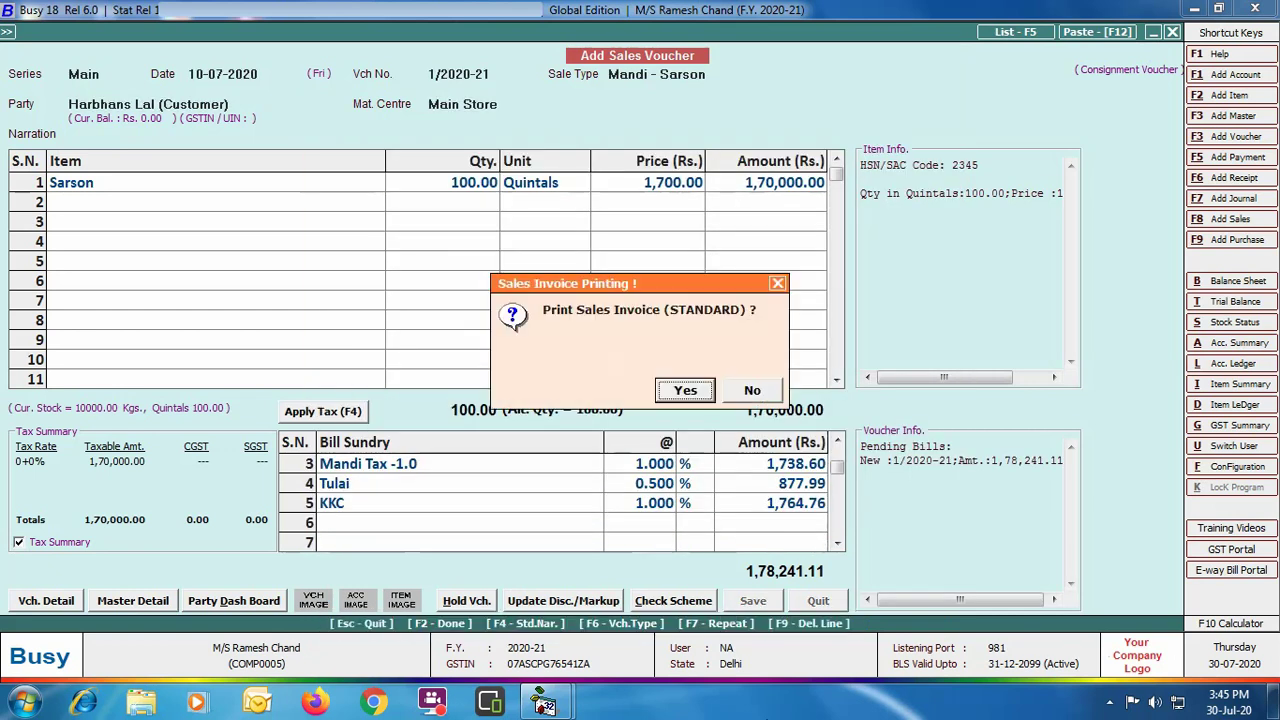
{"action": "key", "text": "Return"}
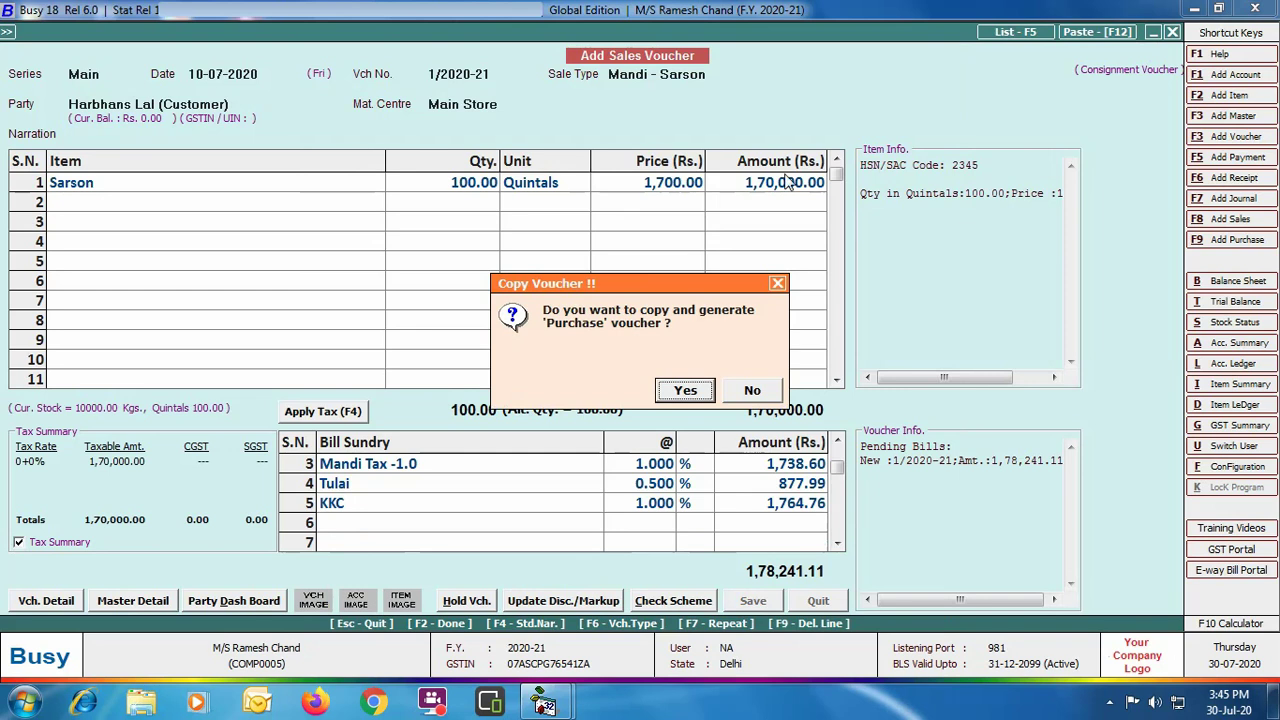
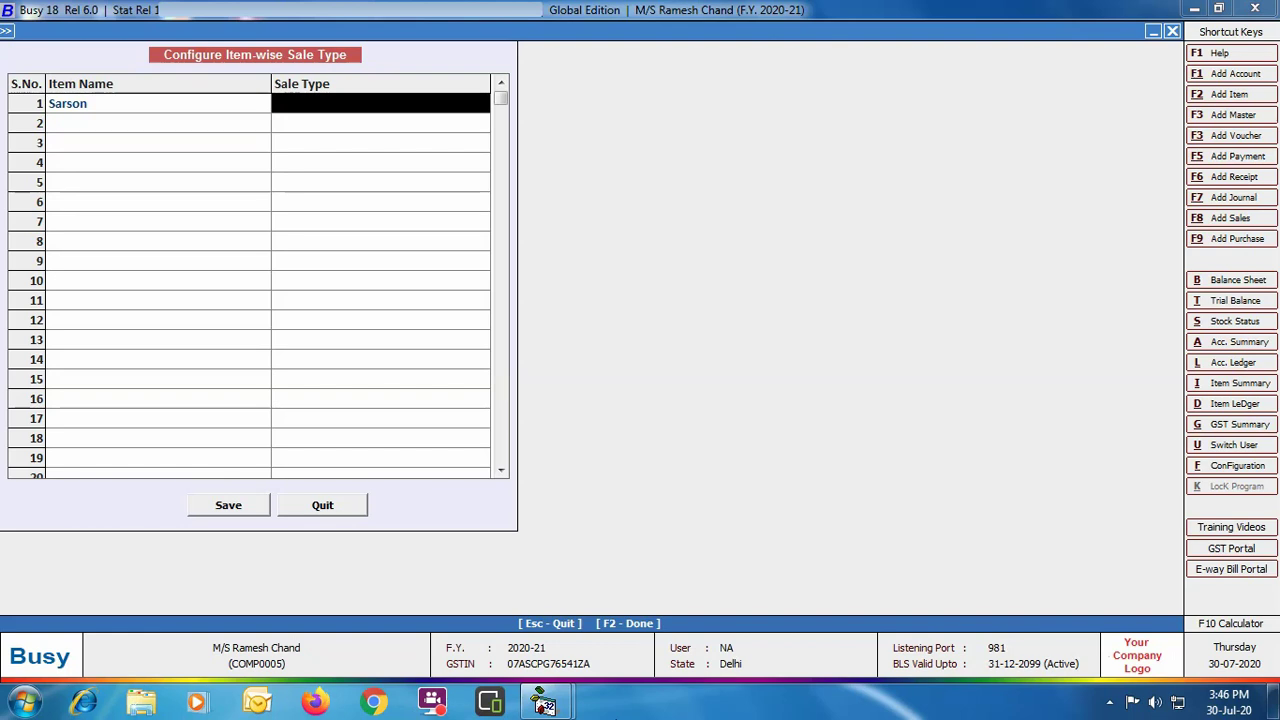
- Assign the sale type Mandi - Sarson to Sarson and Mandi to Wheat, and save the item-wise sale type configuration
{"action": "type", "text": "mA"}
{"action": "key", "text": "Down"}
{"action": "key", "text": "Return"}
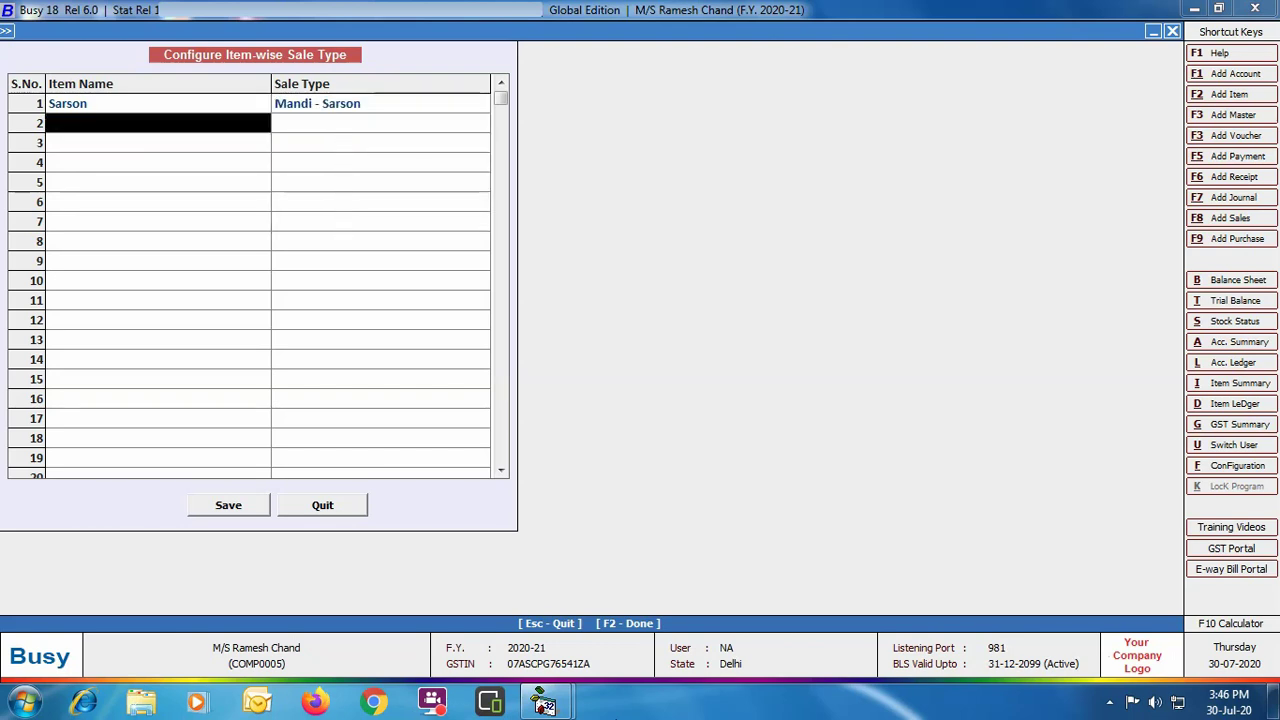
{"action": "type", "text": "whe"}
{"action": "key", "text": "Return"}
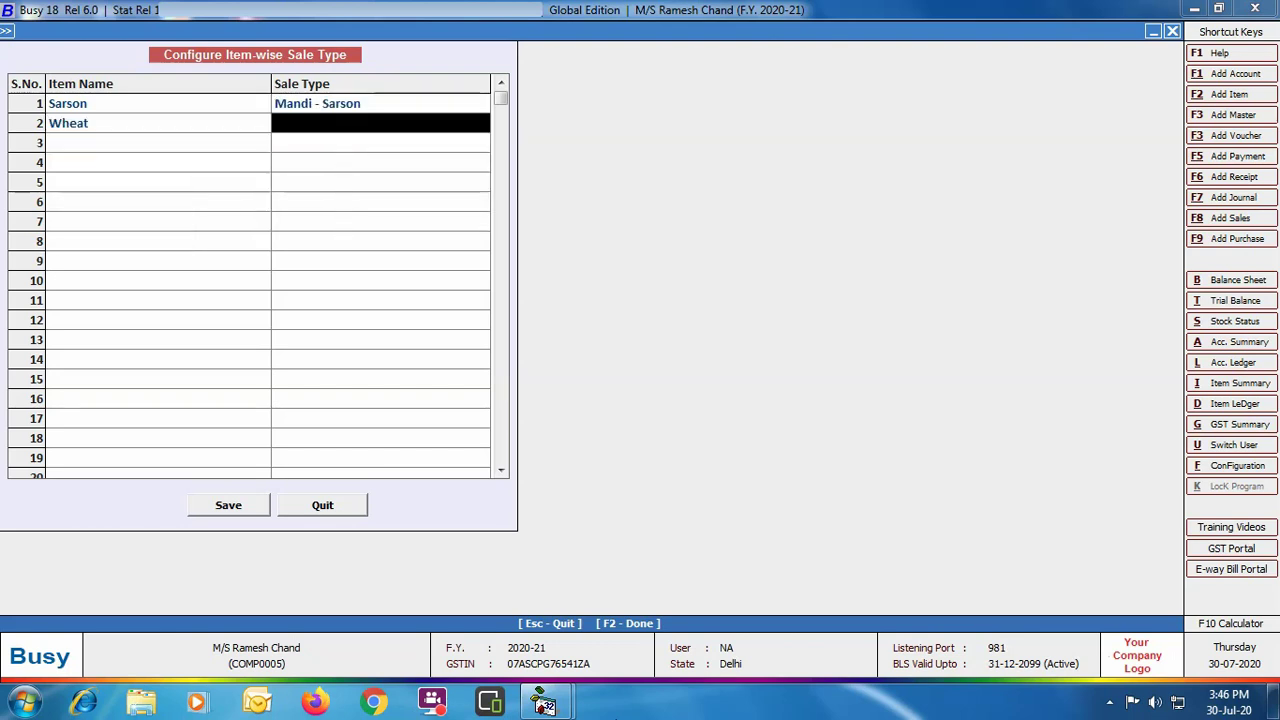
{"action": "type", "text": "ma"}
{"action": "key", "text": "Return"}
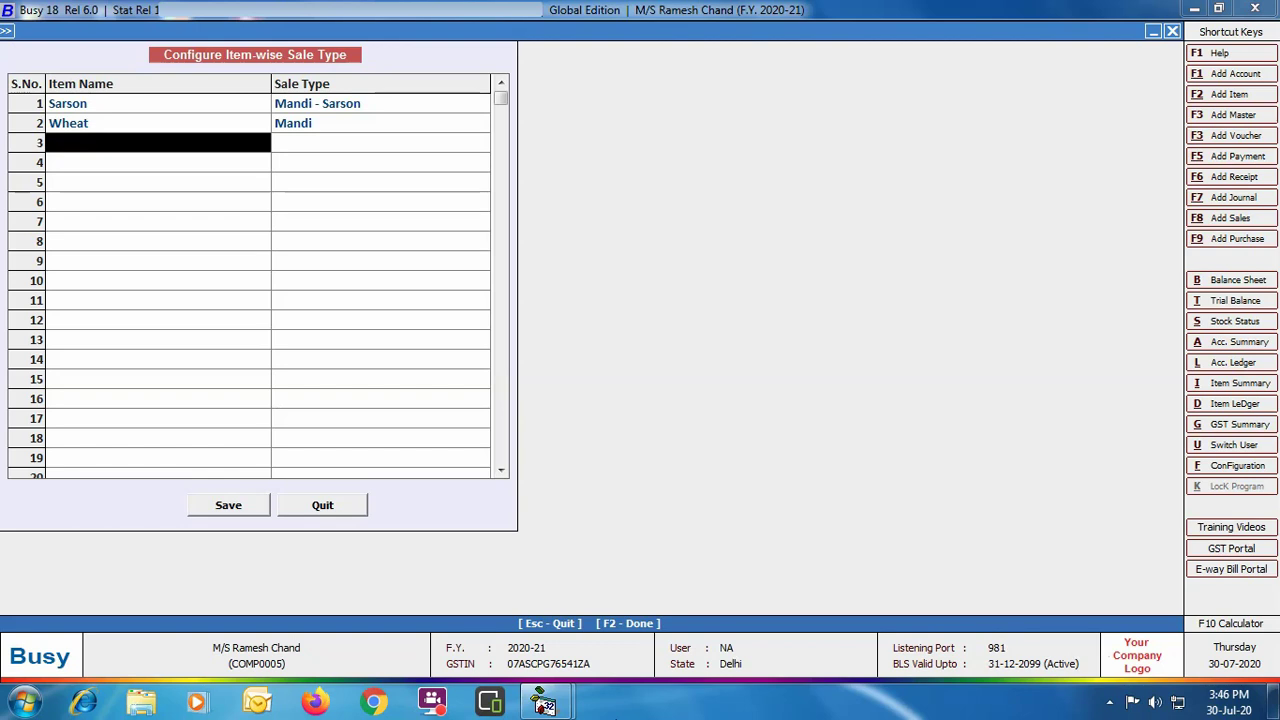
{"action": "left_click", "coordinate": [266, 506]}
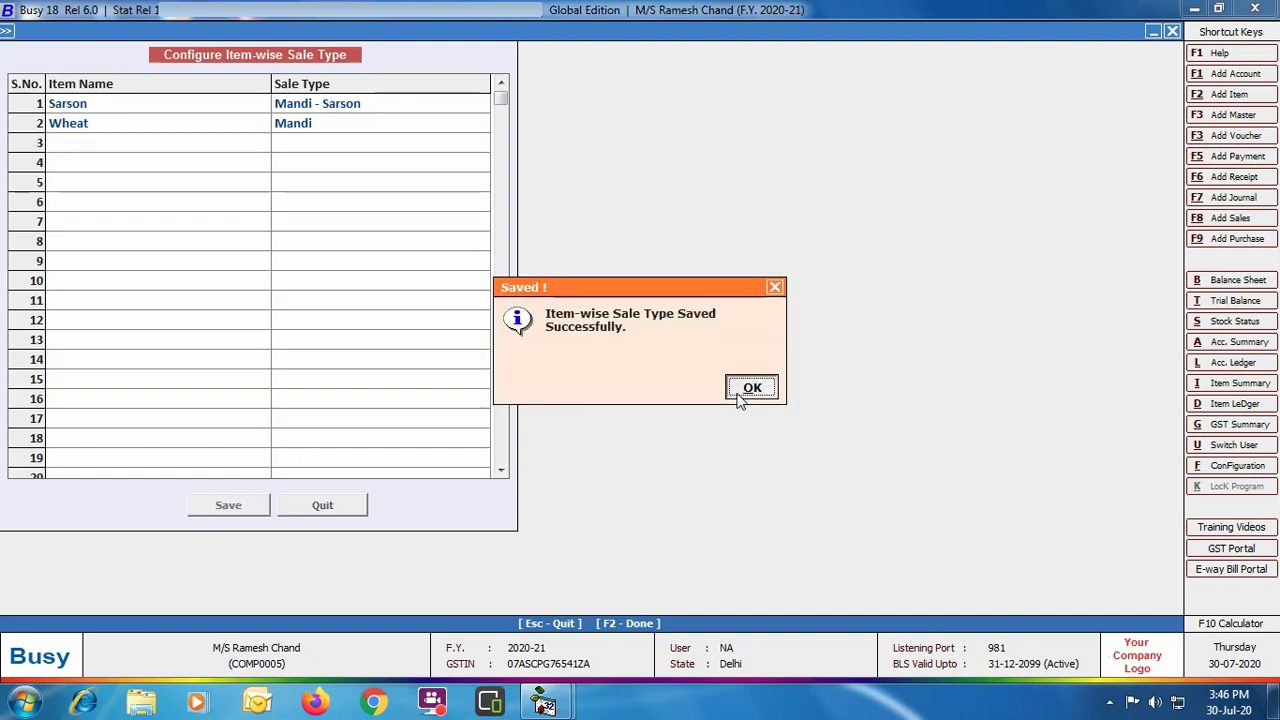
{"action": "left_click", "coordinate": [750, 387]}
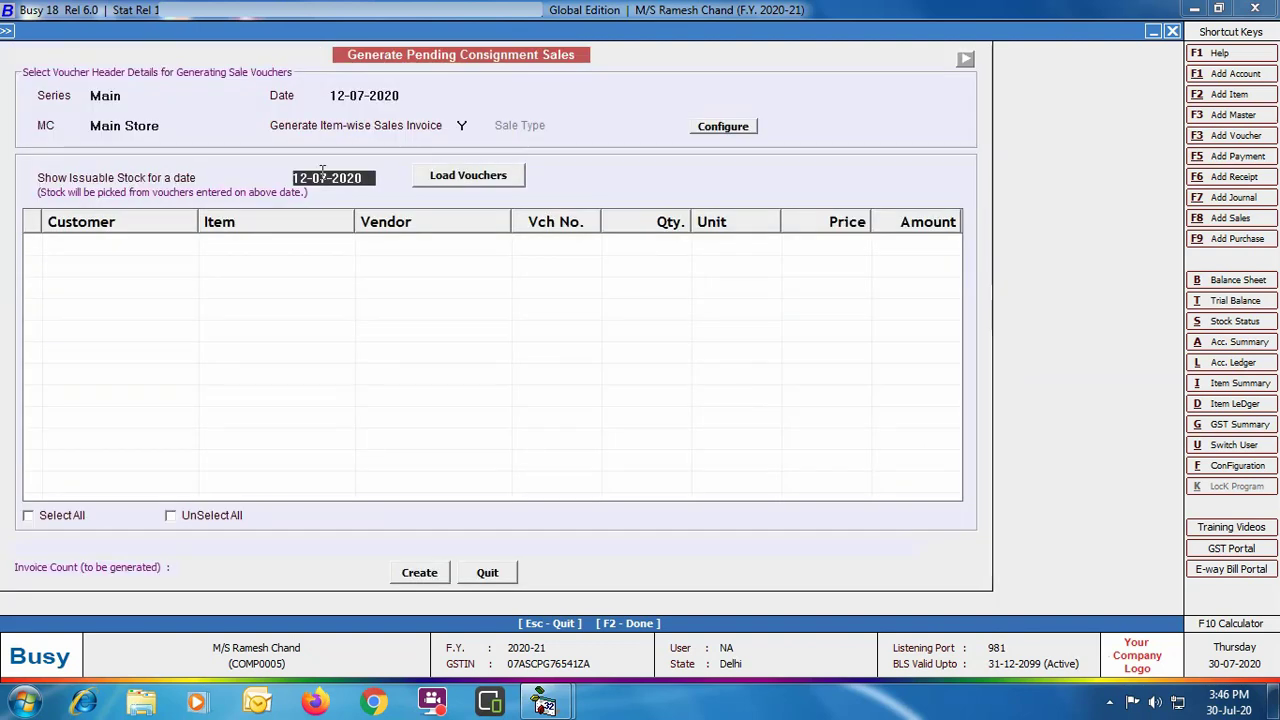
- Load the issuable stock for 12-07-2020 and generate item-wise consignment sales vouchers for all the loaded Wheat and Sarson entries
{"action": "left_click", "coordinate": [462, 178]}
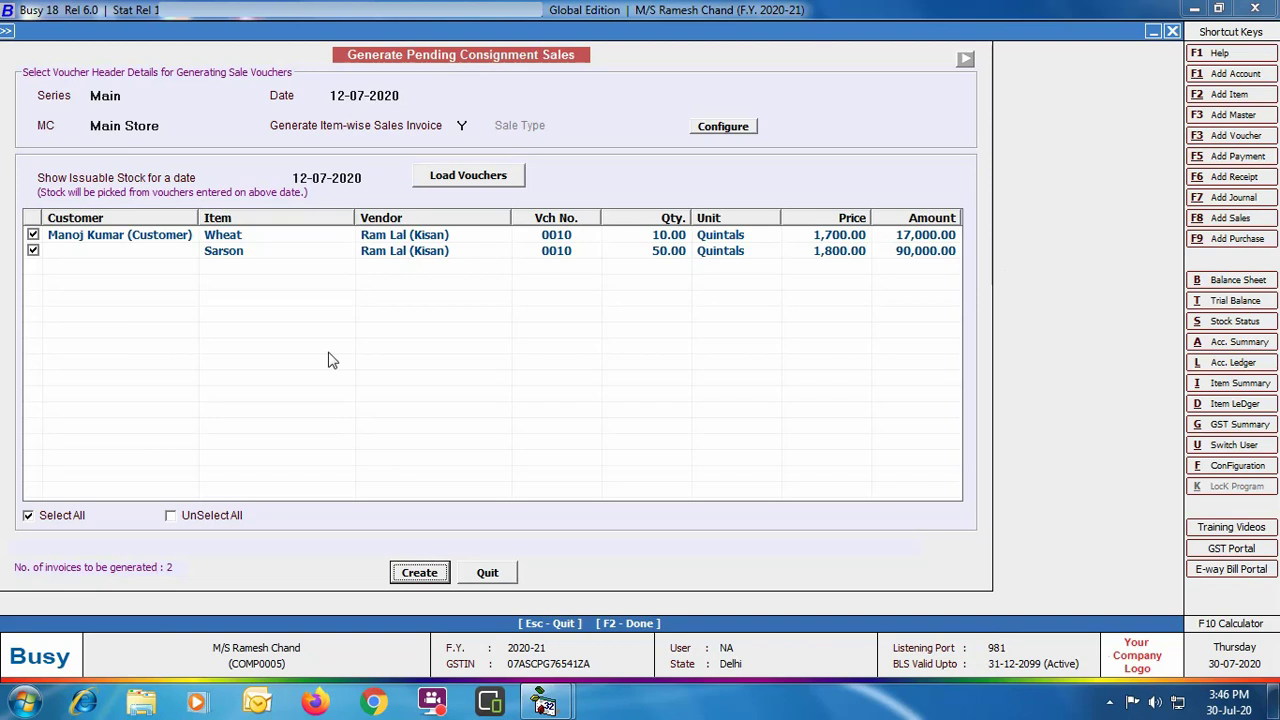
{"action": "left_click", "coordinate": [422, 580]}
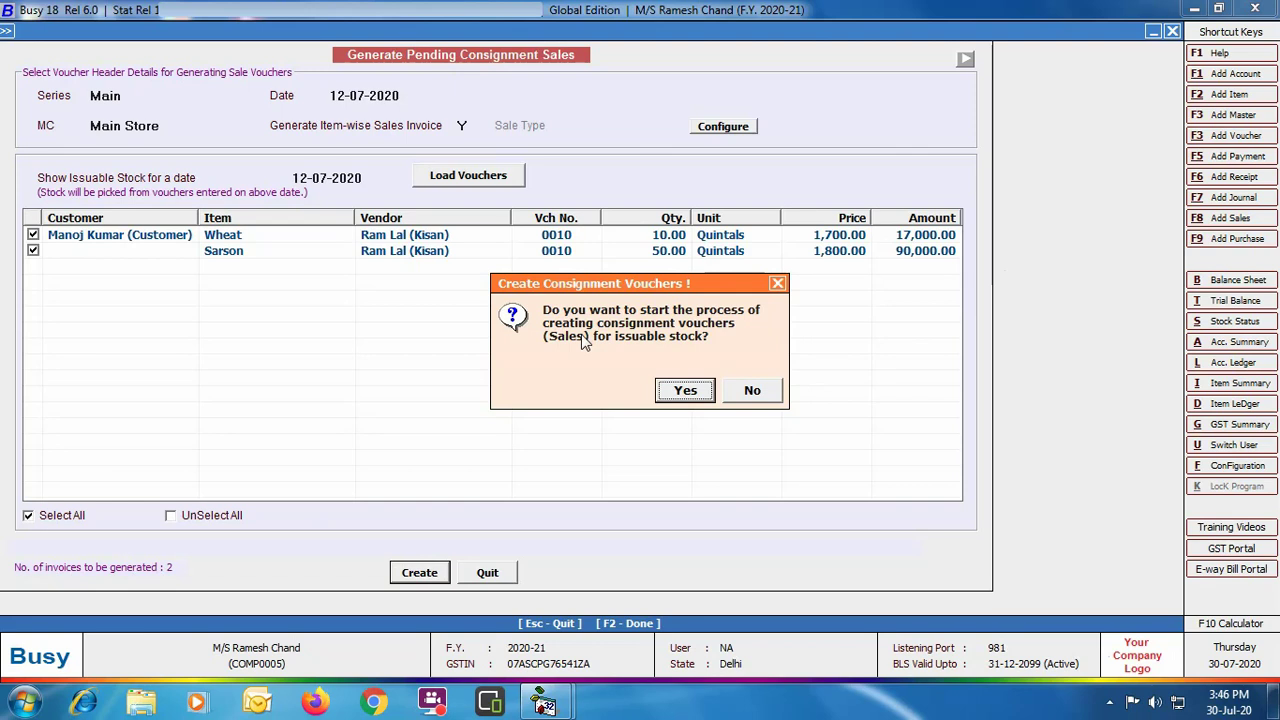
{"action": "left_click", "coordinate": [685, 391]}
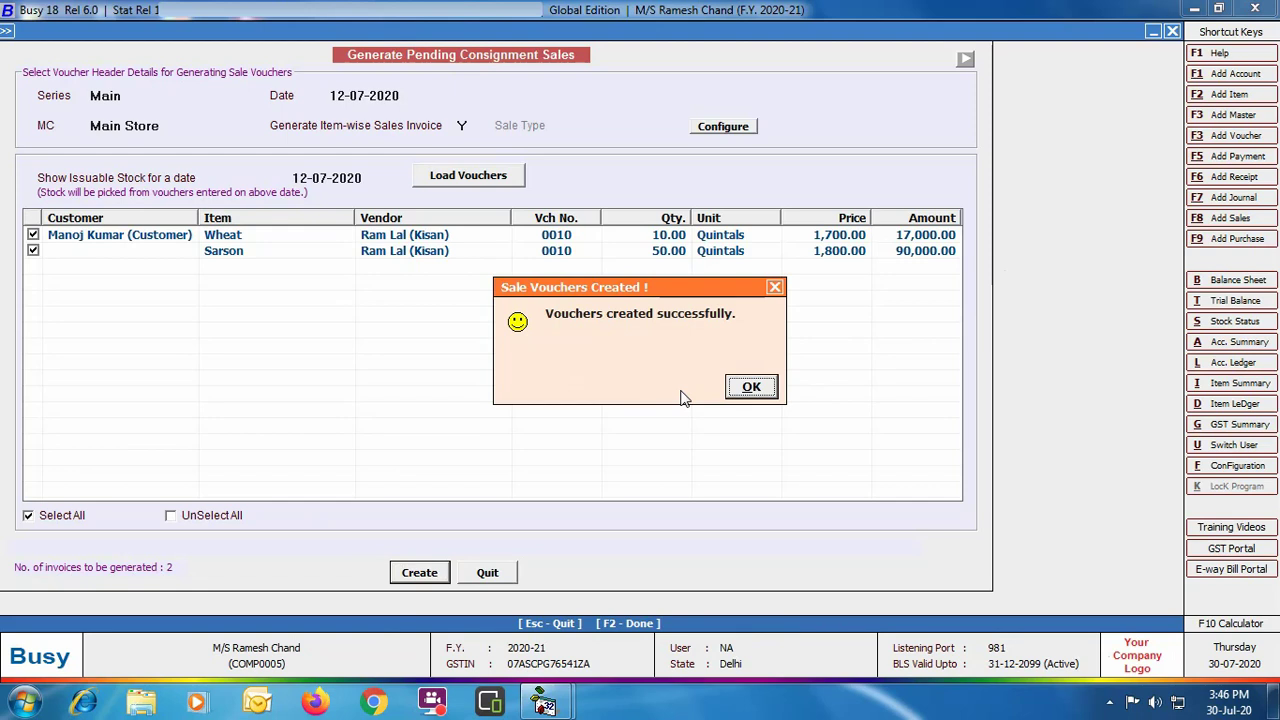
{"action": "left_click", "coordinate": [751, 387]}
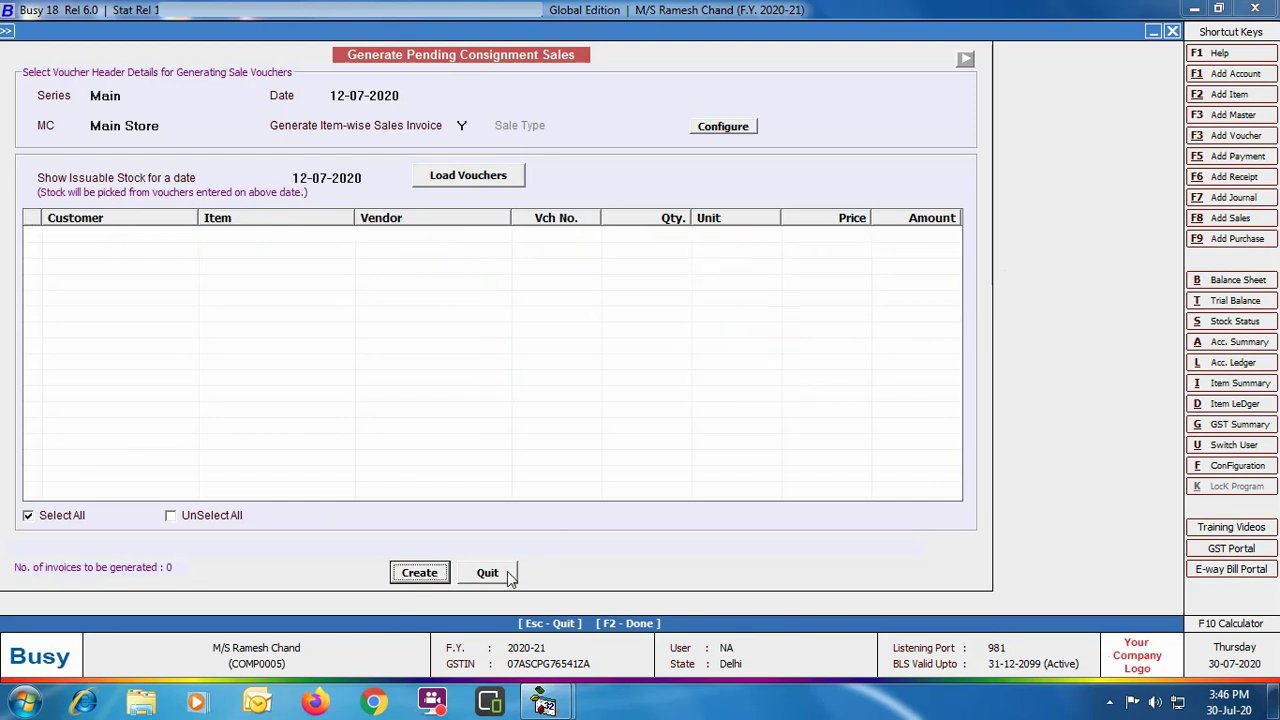
{"action": "left_click", "coordinate": [487, 572]}
- List the sales vouchers of all series from 1-4-2020 to 12-7-2020
{"action": "left_click", "coordinate": [245, 36]}
{"action": "key", "text": "Down"}
{"action": "key", "text": "Down"}
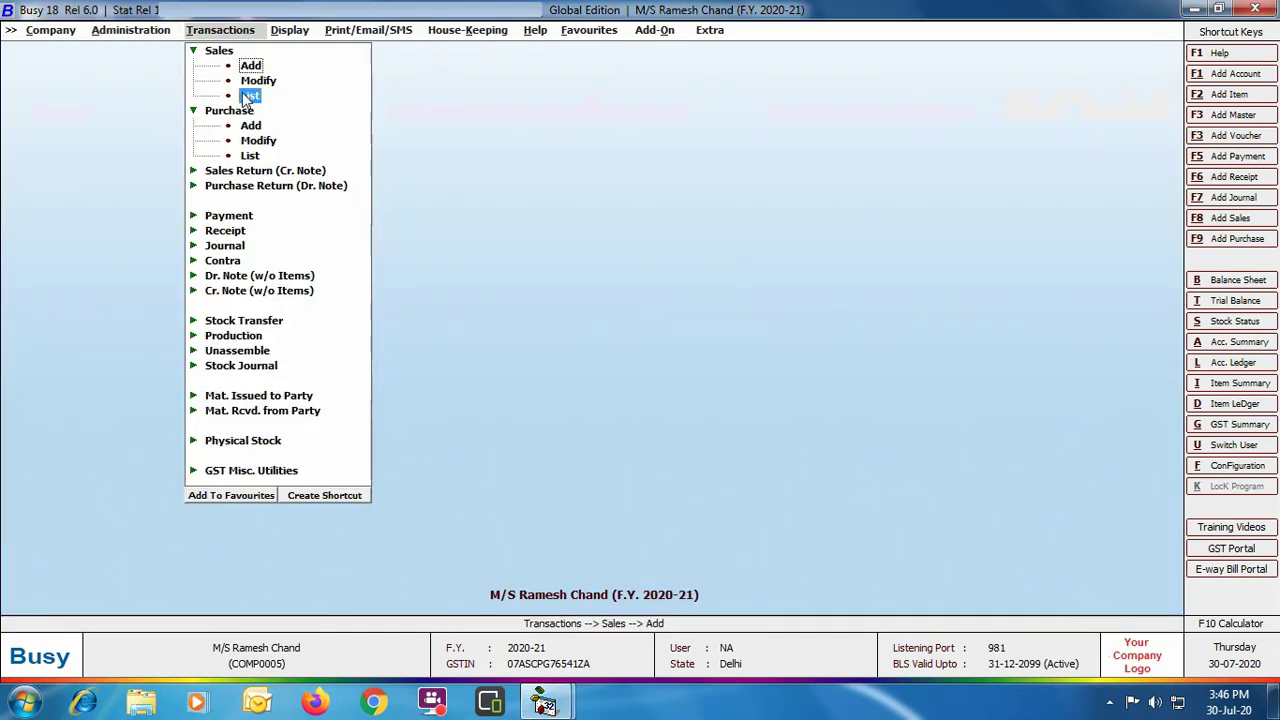
{"action": "key", "text": "Return"}
{"action": "left_click", "coordinate": [517, 377]}
{"action": "left_click", "coordinate": [186, 349]}
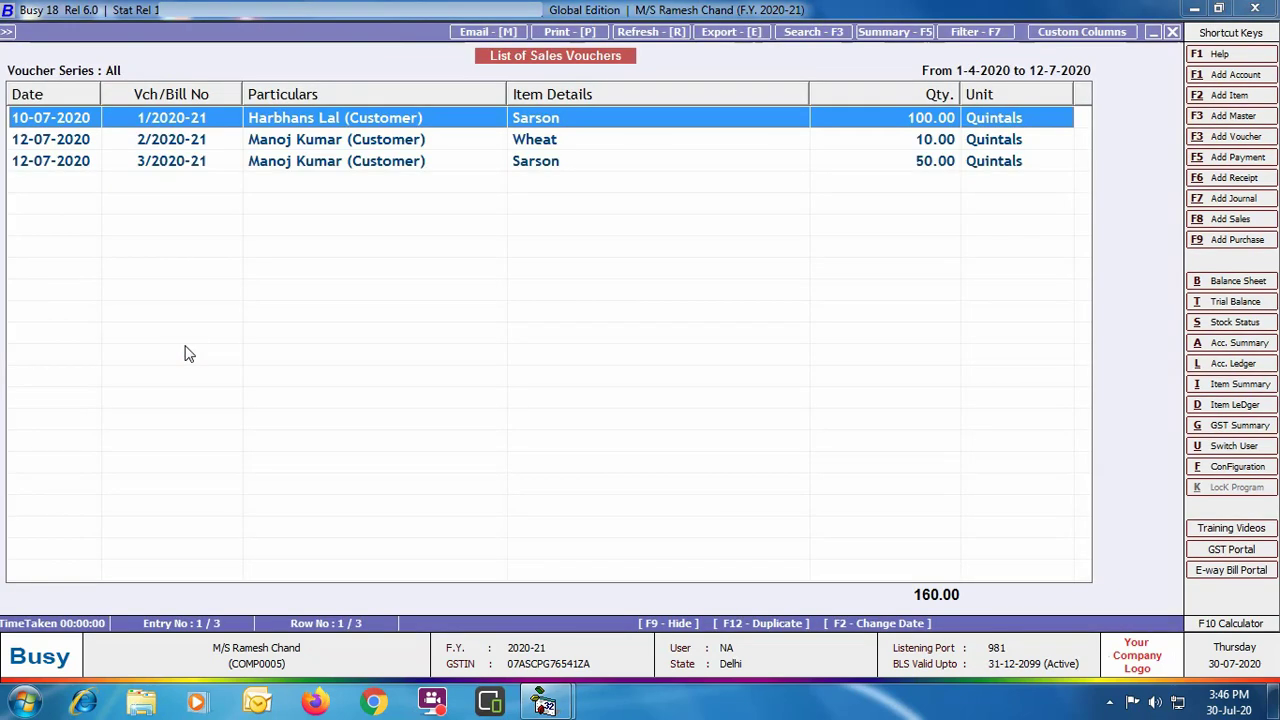
- Examine the bill sundries in the generated Wheat voucher 2/2020-21 and Sarson voucher 3/2020-21, and close the voucher list
{"action": "key", "text": "Down"}
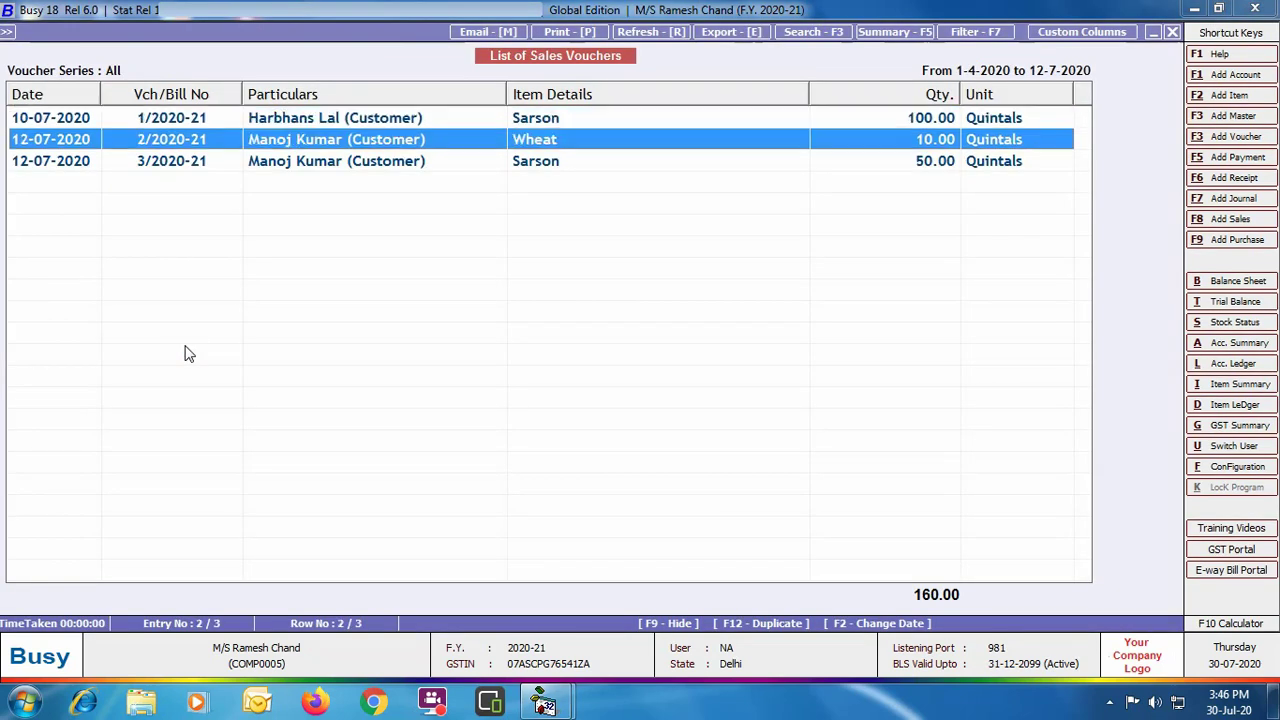
{"action": "key", "text": "Return"}
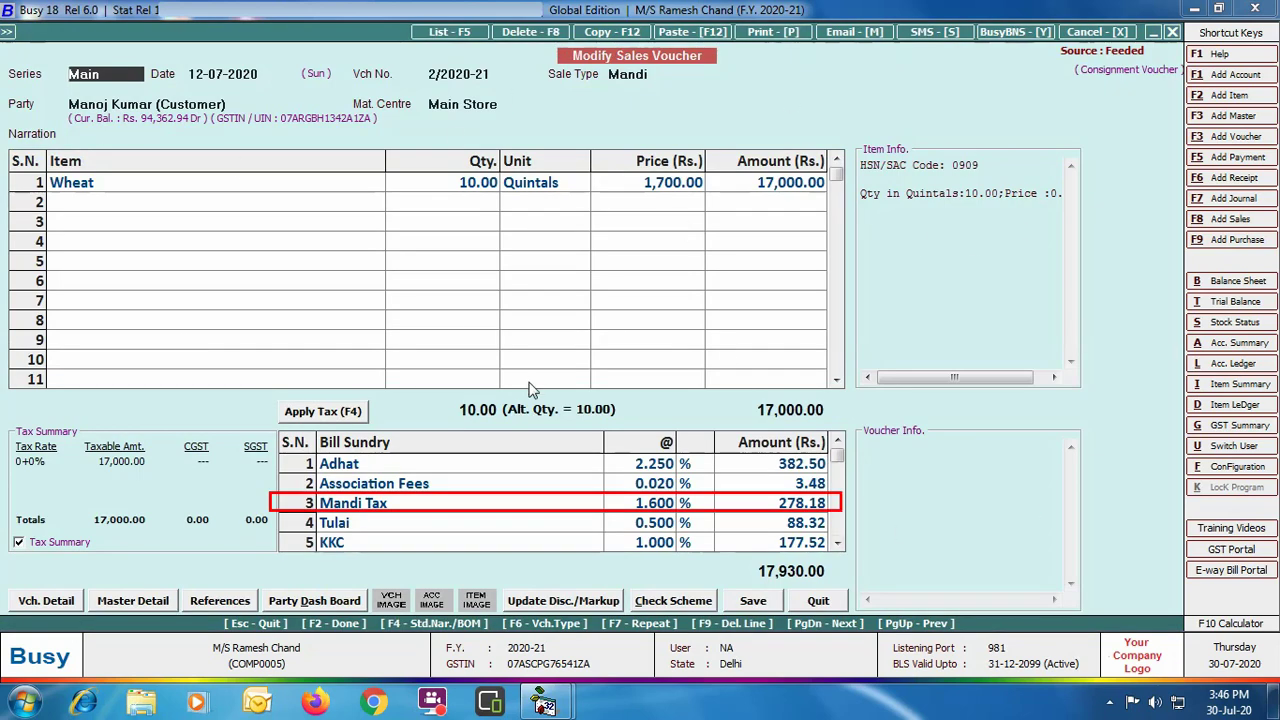
{"action": "key", "text": "Escape"}
{"action": "left_click", "coordinate": [406, 168]}
{"action": "double_click", "coordinate": [406, 168]}
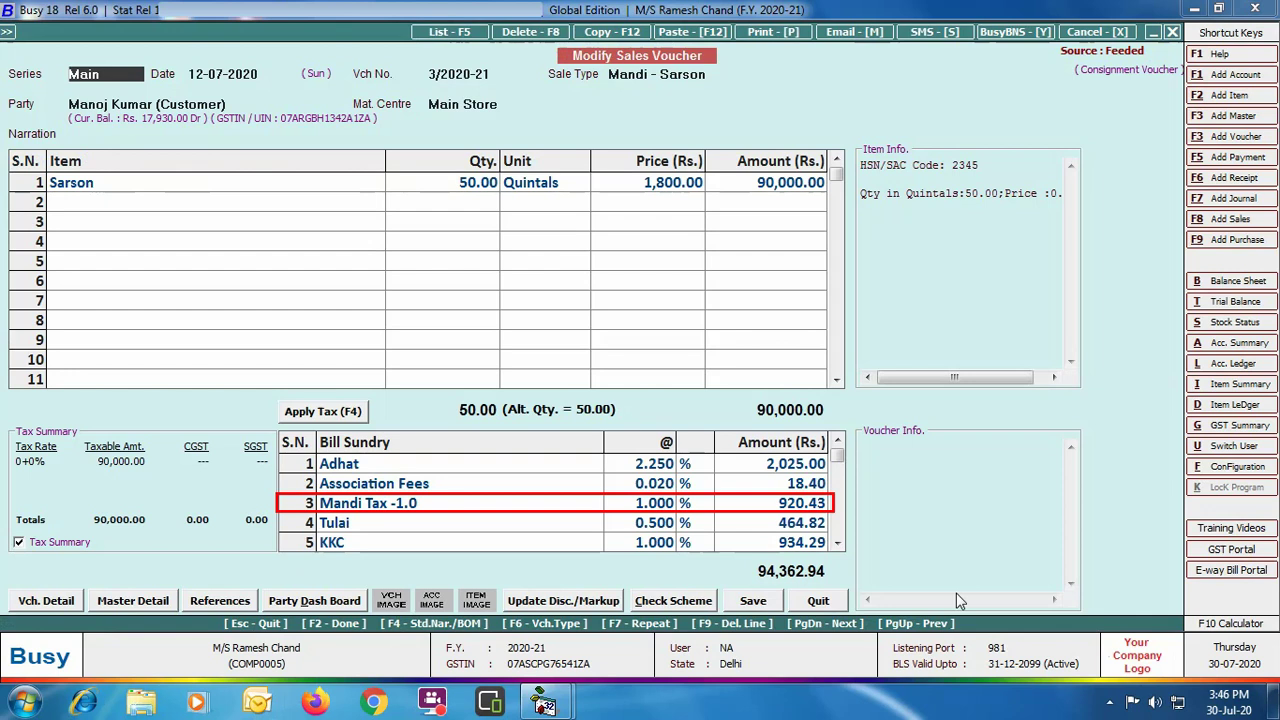
{"action": "left_click", "coordinate": [818, 603]}
{"action": "key", "text": "Escape"}
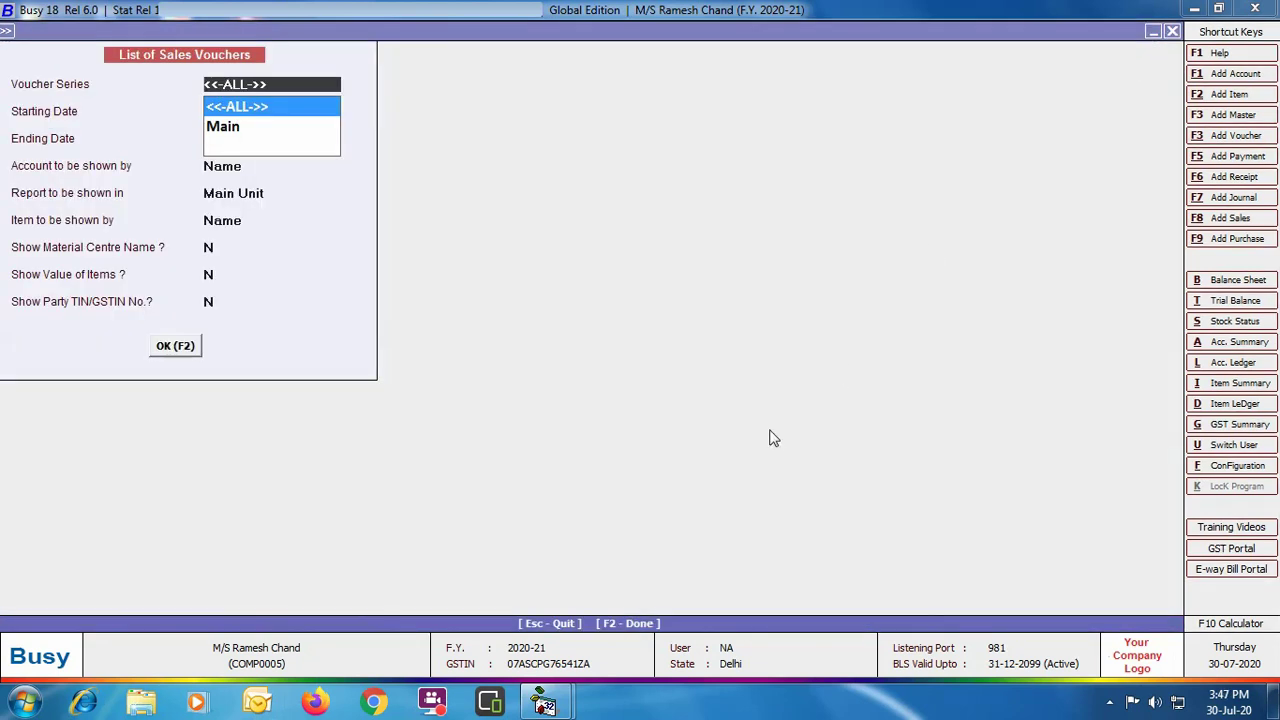
{"action": "key", "text": "Escape"}
{"action": "key", "text": "Return"}
{"action": "key", "text": "Escape"}
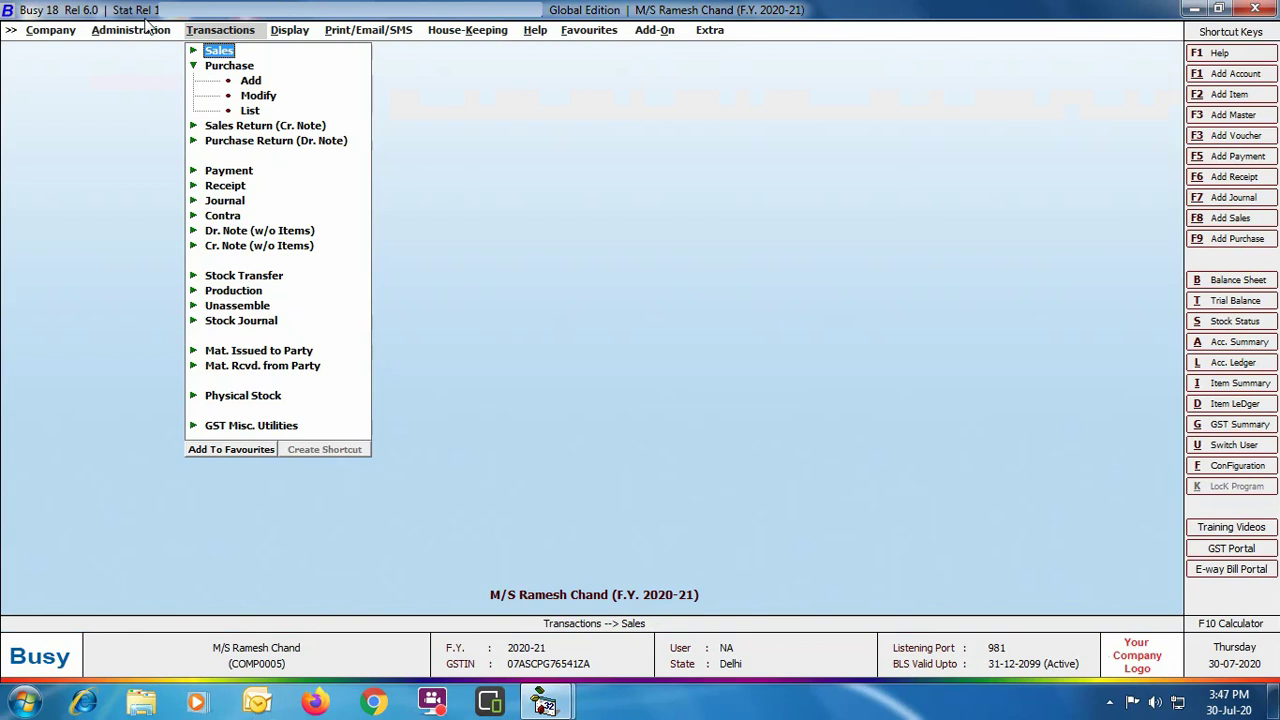
- Open the consignment bulk payment utility and load purchases of all accounts from 10-07-2020 to 12-07-2020
{"action": "left_click", "coordinate": [145, 37]}
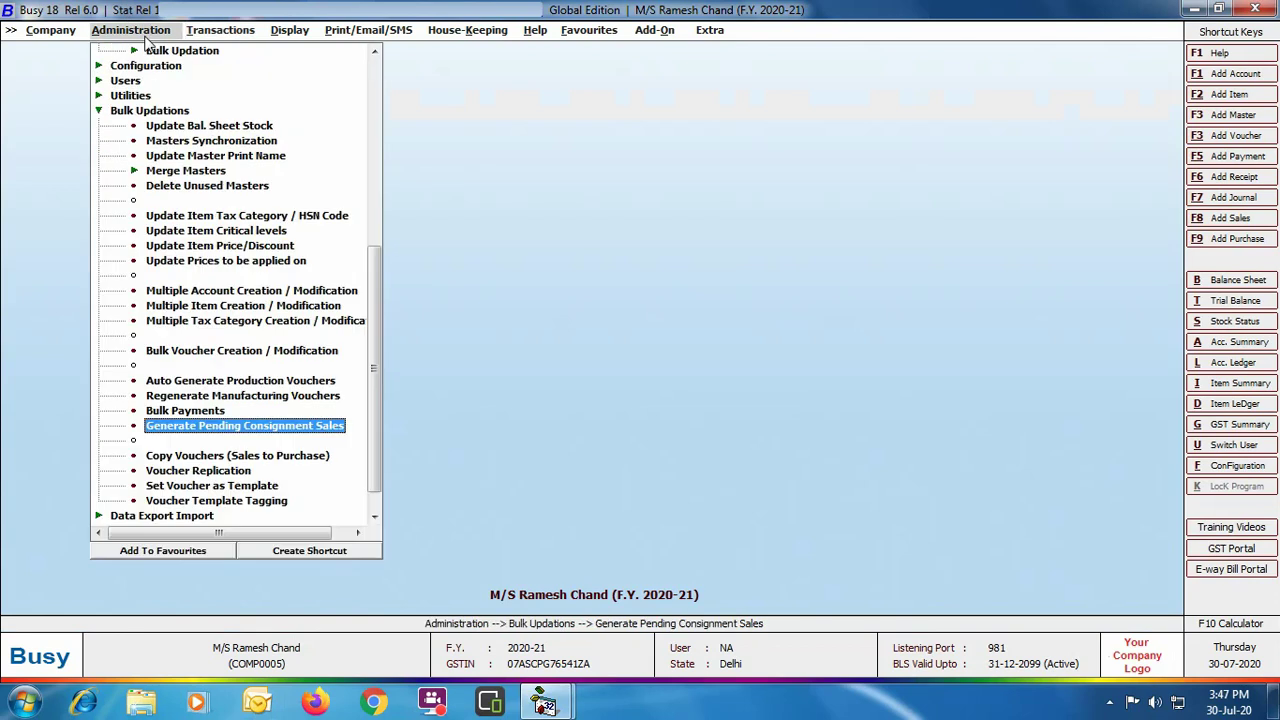
{"action": "left_click", "coordinate": [185, 410]}
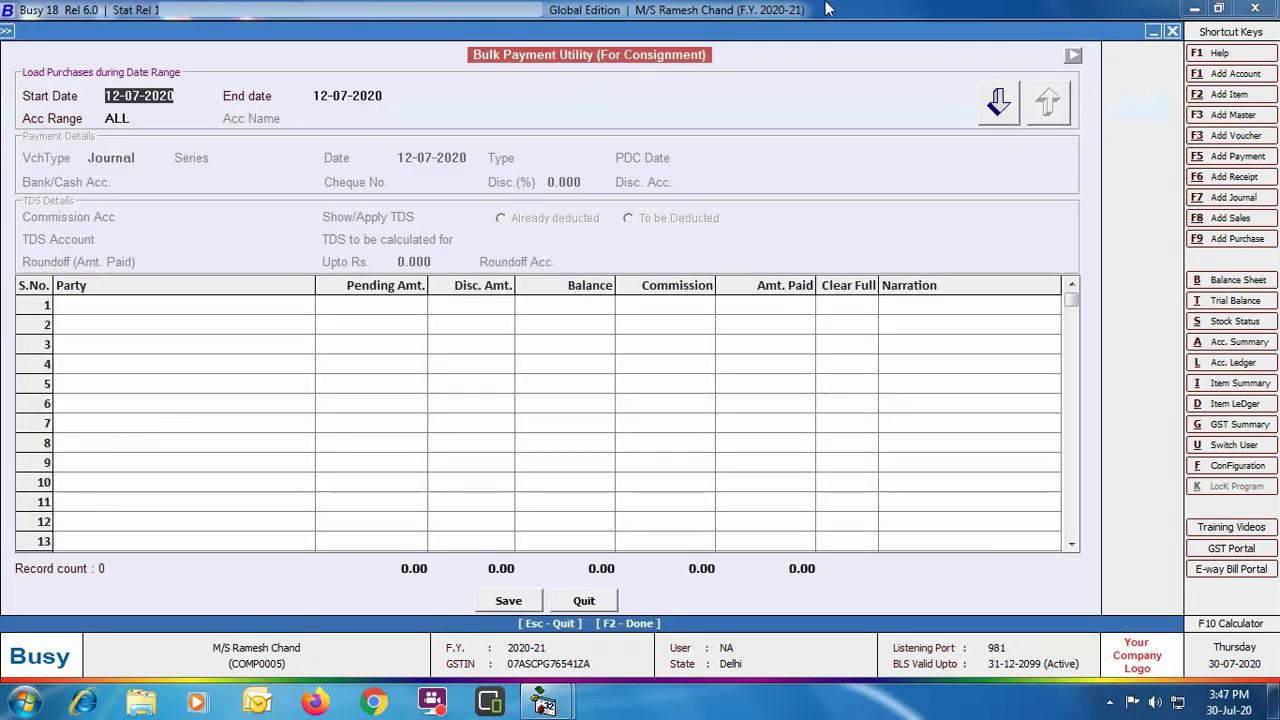
{"action": "type", "text": "10-"}
{"action": "key", "text": "Return"}
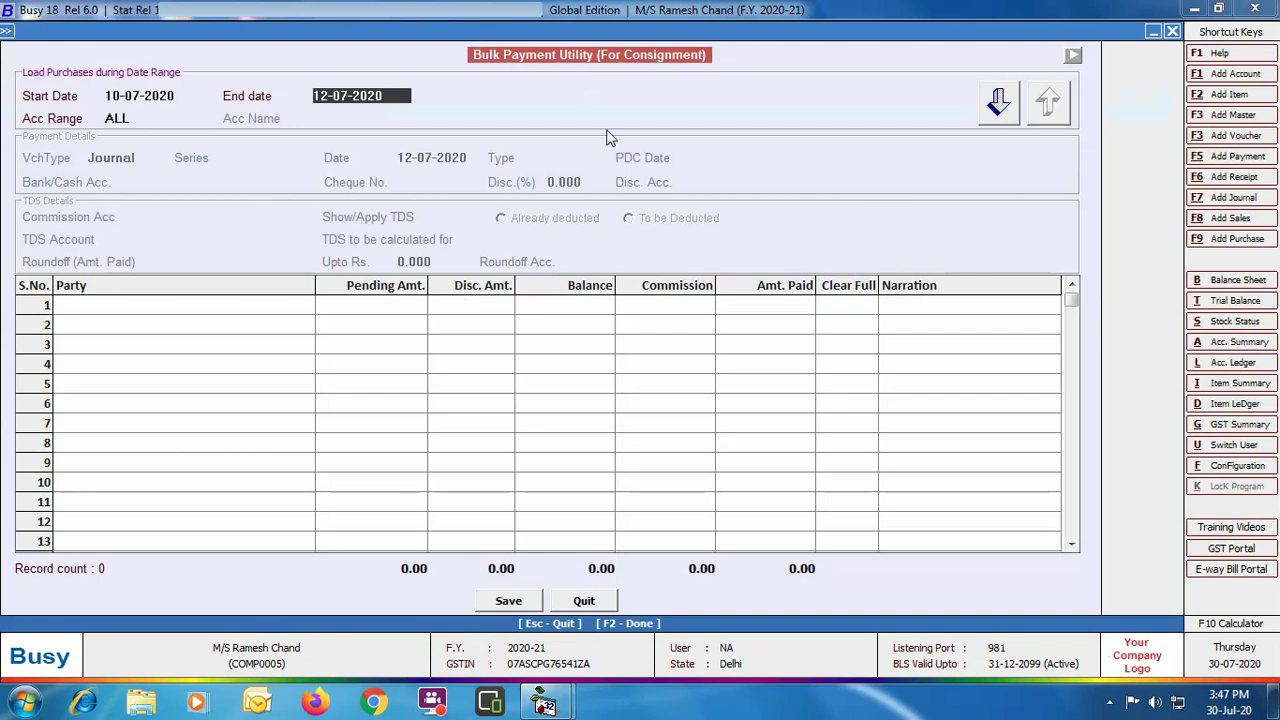
{"action": "key", "text": "Return"}
{"action": "key", "text": "Return"}
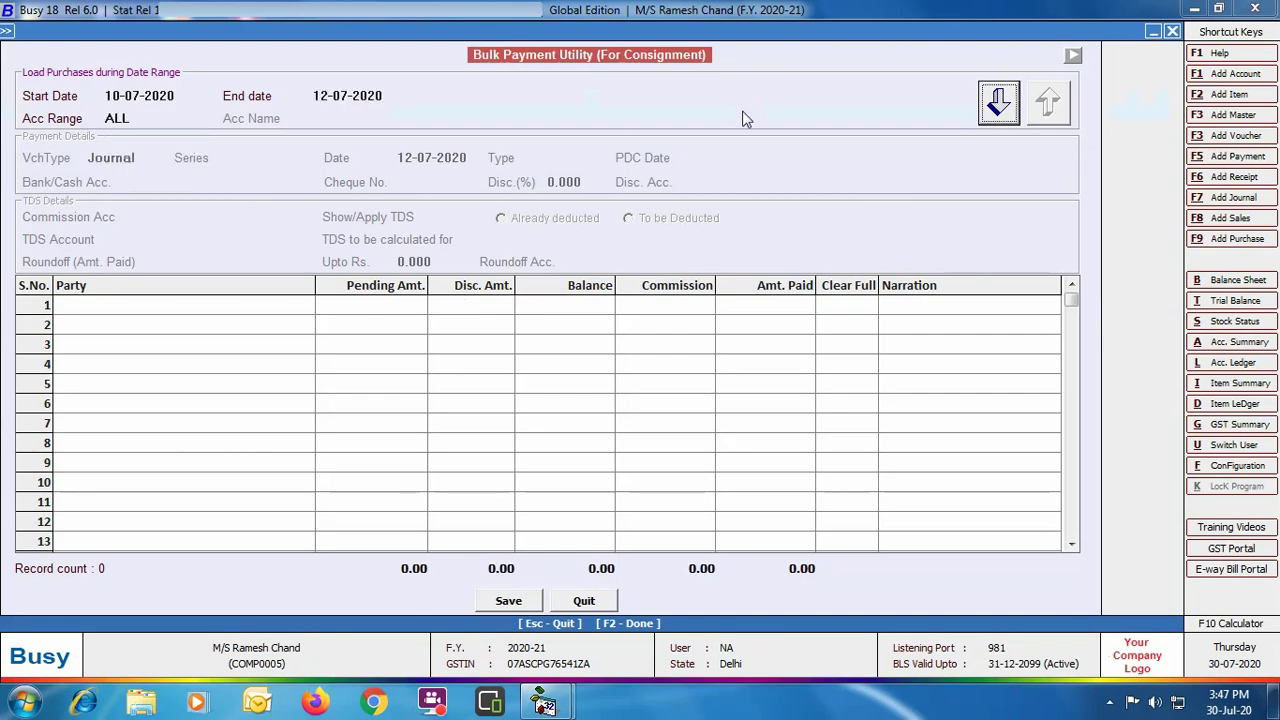
{"action": "left_click", "coordinate": [1003, 108]}
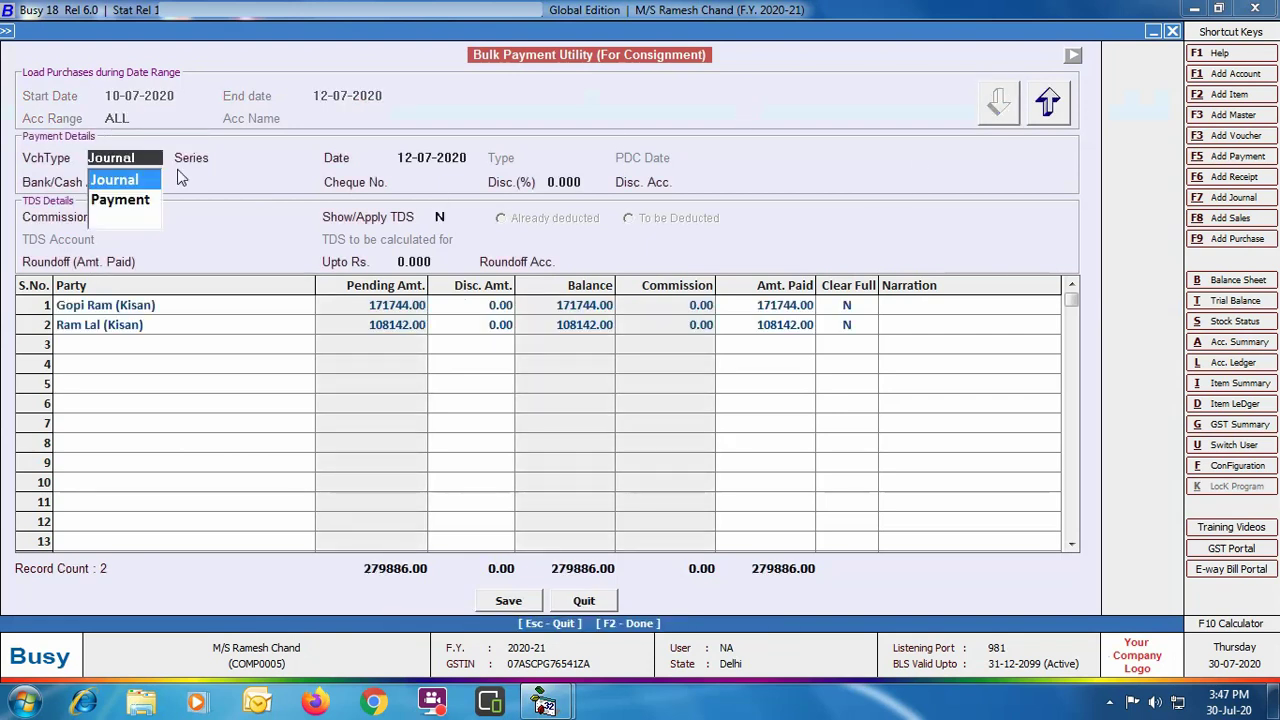
- Set the payment details to Journal vouchers in series Main dated 12-07-2020, paid from HDFC Bank with cheque numbers starting at 00981
{"action": "key", "text": "Return"}
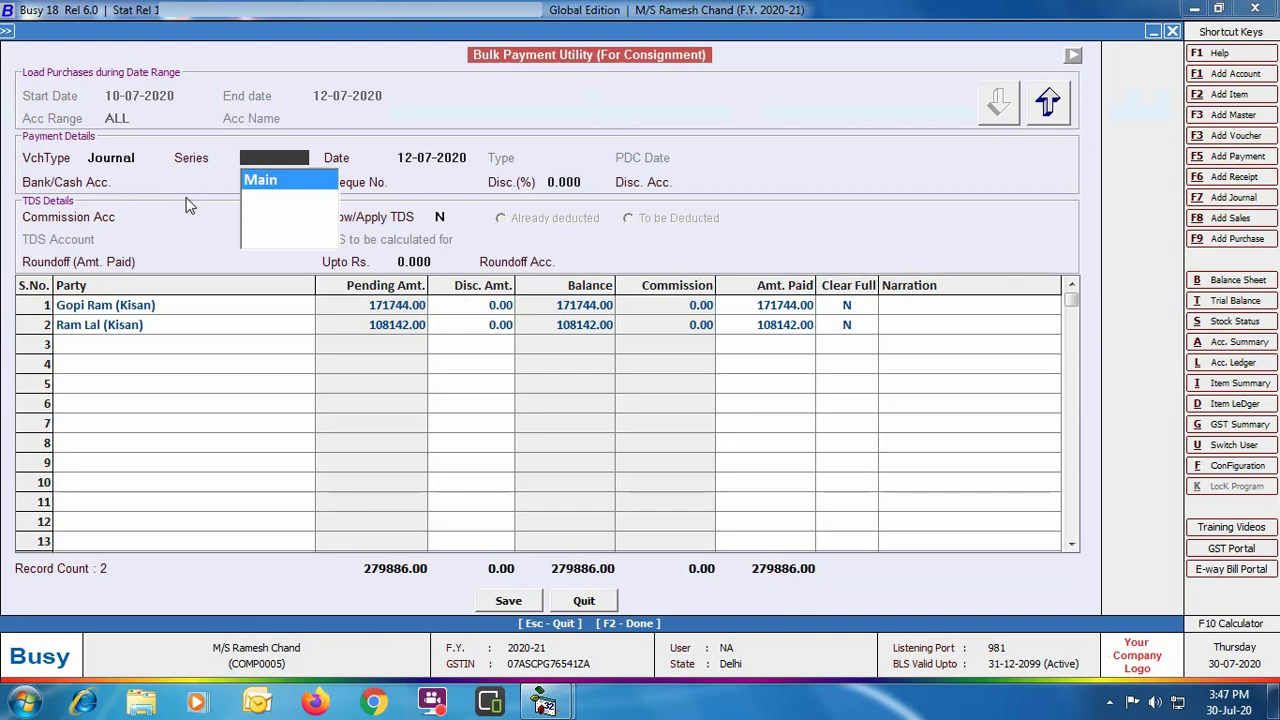
{"action": "key", "text": "Return"}
{"action": "key", "text": "Return"}
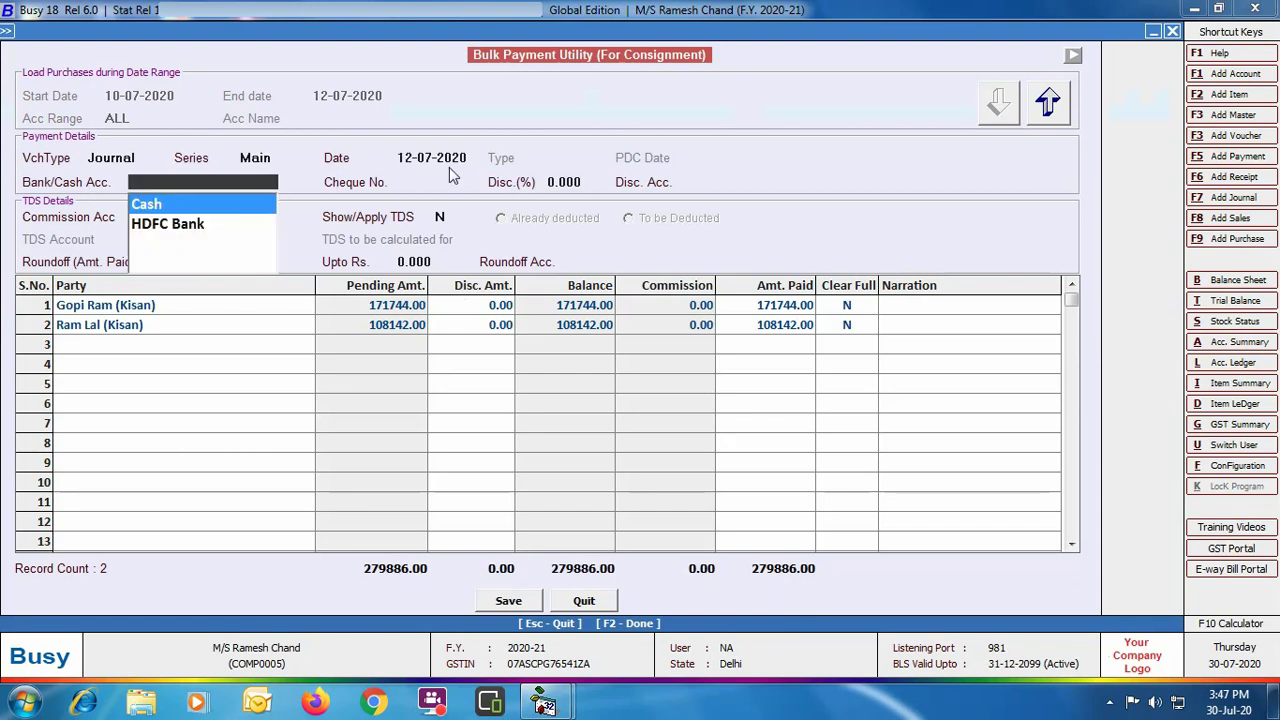
{"action": "key", "text": "Down"}
{"action": "key", "text": "Return"}
{"action": "type", "text": "00981"}
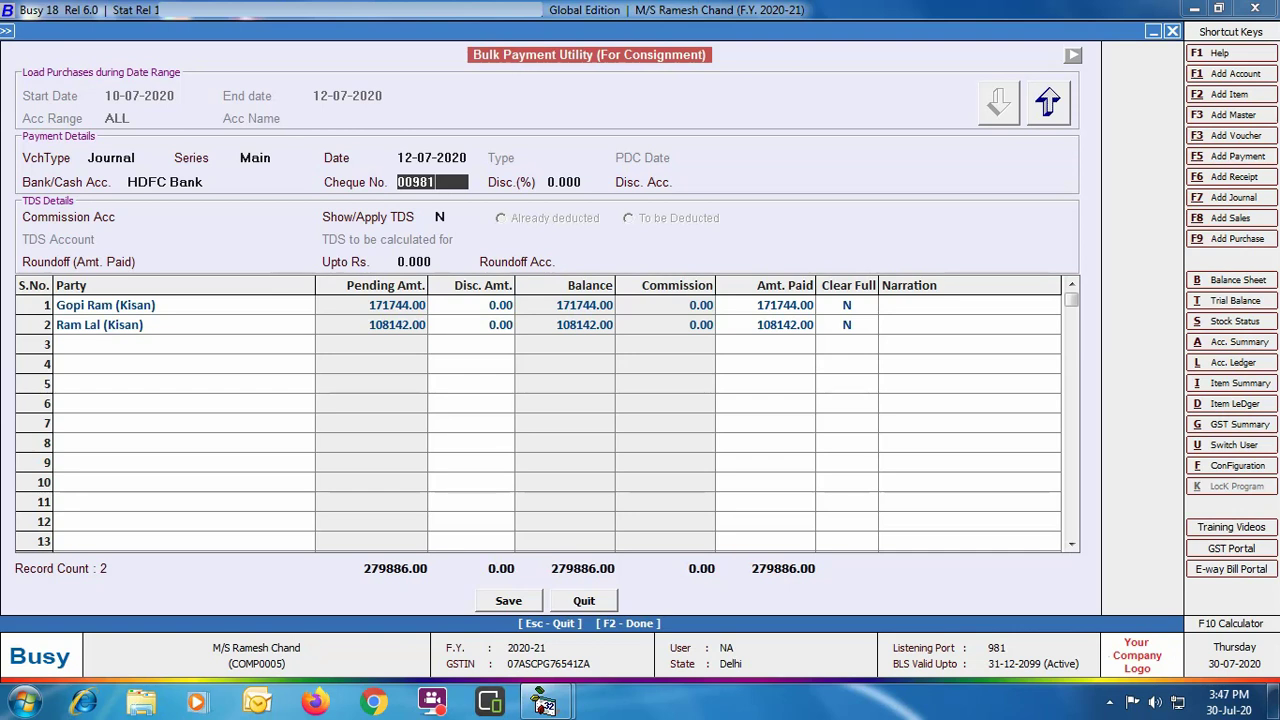
{"action": "key", "text": "Return"}
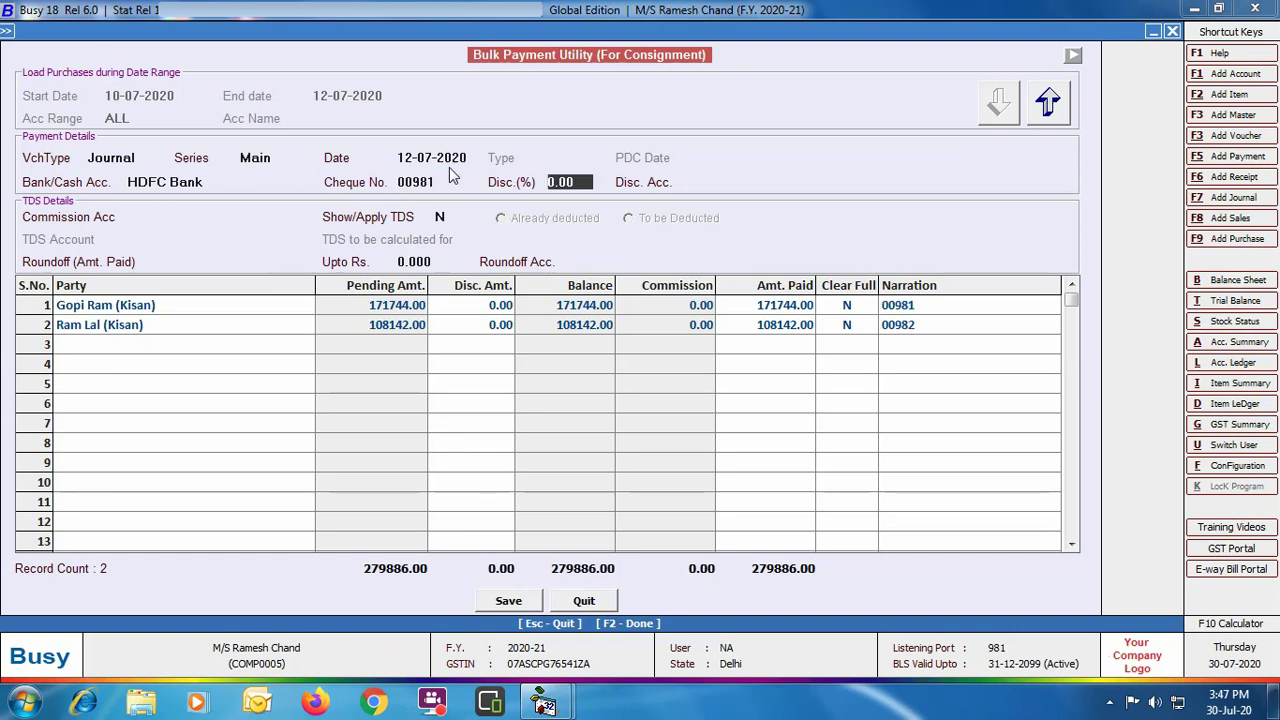
- Apply a 5% discount to the payments and assign it to the Discount Allowed account
{"action": "type", "text": "5"}
{"action": "key", "text": "Return"}
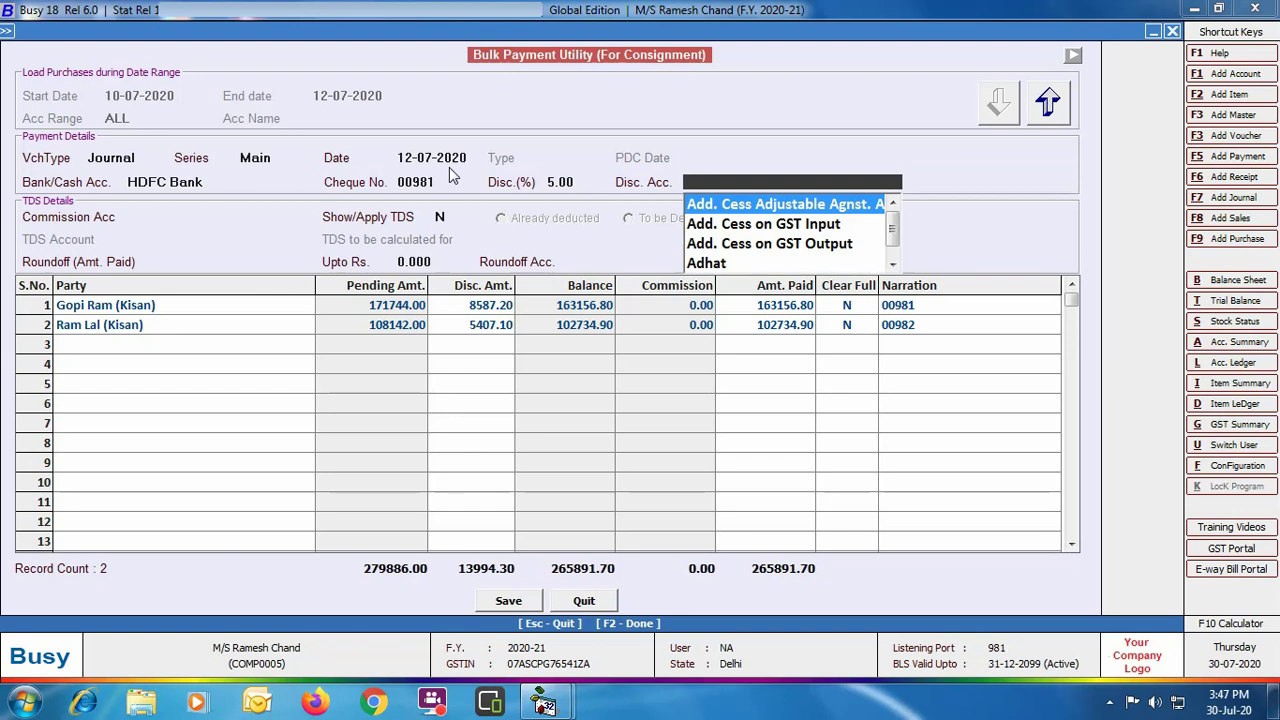
{"action": "type", "text": "DI"}
{"action": "key", "text": "Return"}
- Set the commission account to Commission and show already deducted TDS under the commission or brokerage TDS account
{"action": "type", "text": "com"}
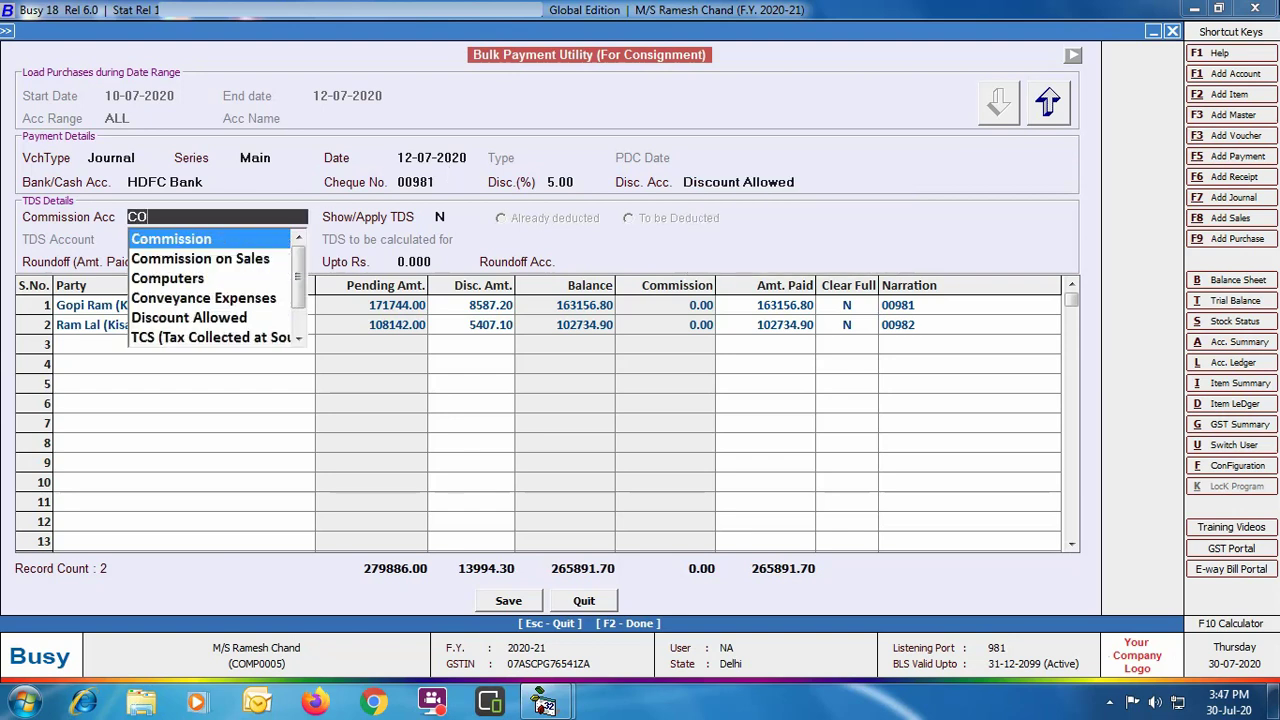
{"action": "key", "text": "Return"}
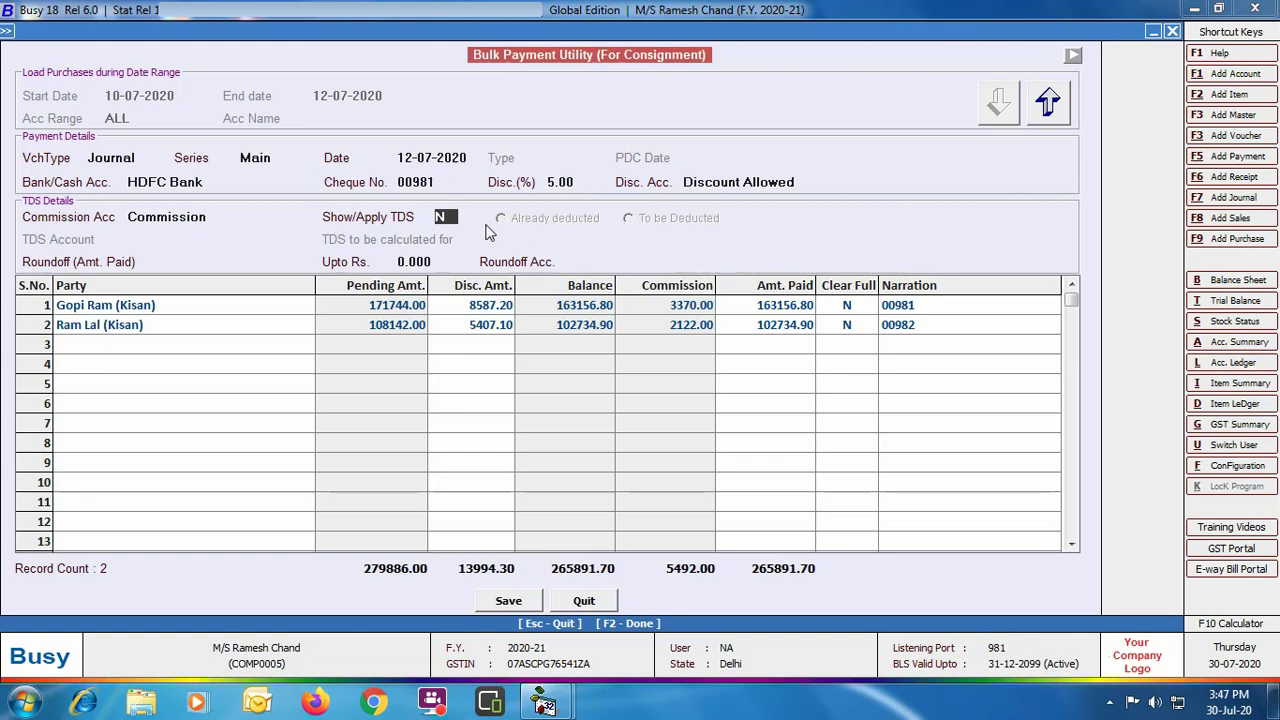
{"action": "type", "text": "Y"}
{"action": "key", "text": "Return"}
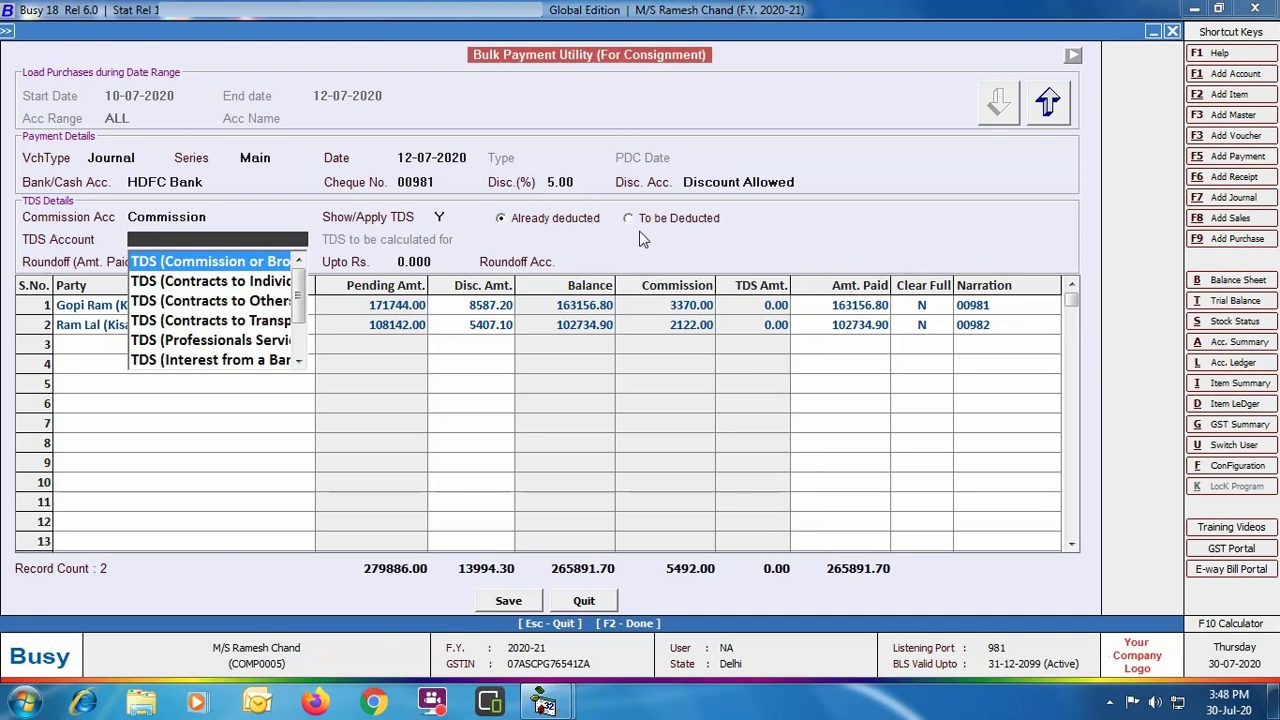
{"action": "key", "text": "Return"}
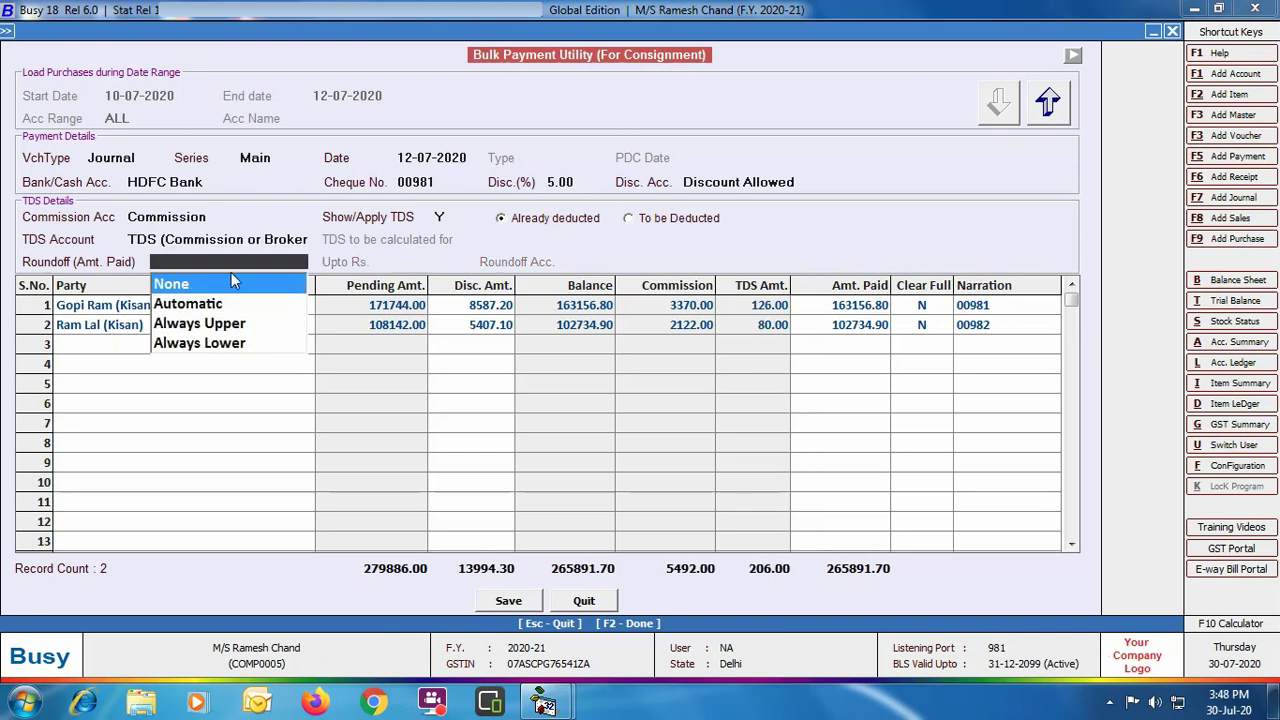
- Round off the amounts paid automatically up to Rs. 1, using the Rounded Off account
{"action": "left_click", "coordinate": [172, 310]}
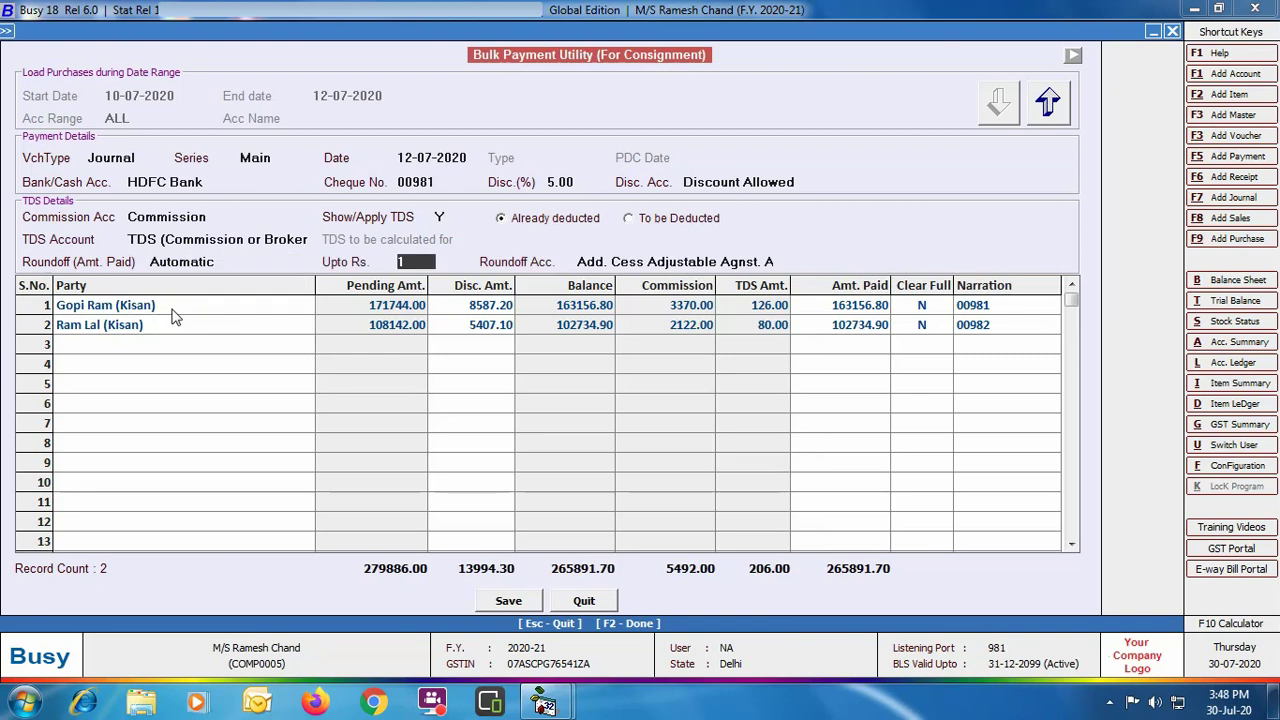
{"action": "key", "text": "Return"}
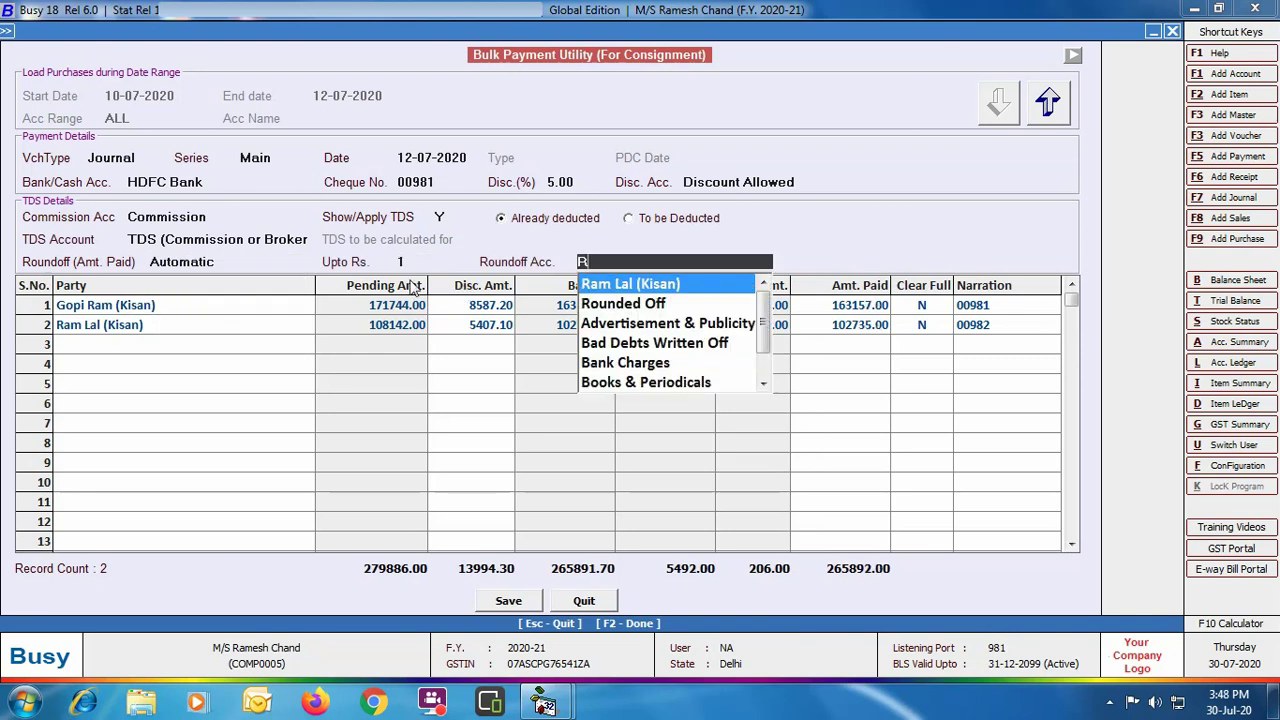
{"action": "type", "text": "R"}
{"action": "key", "text": "Down"}
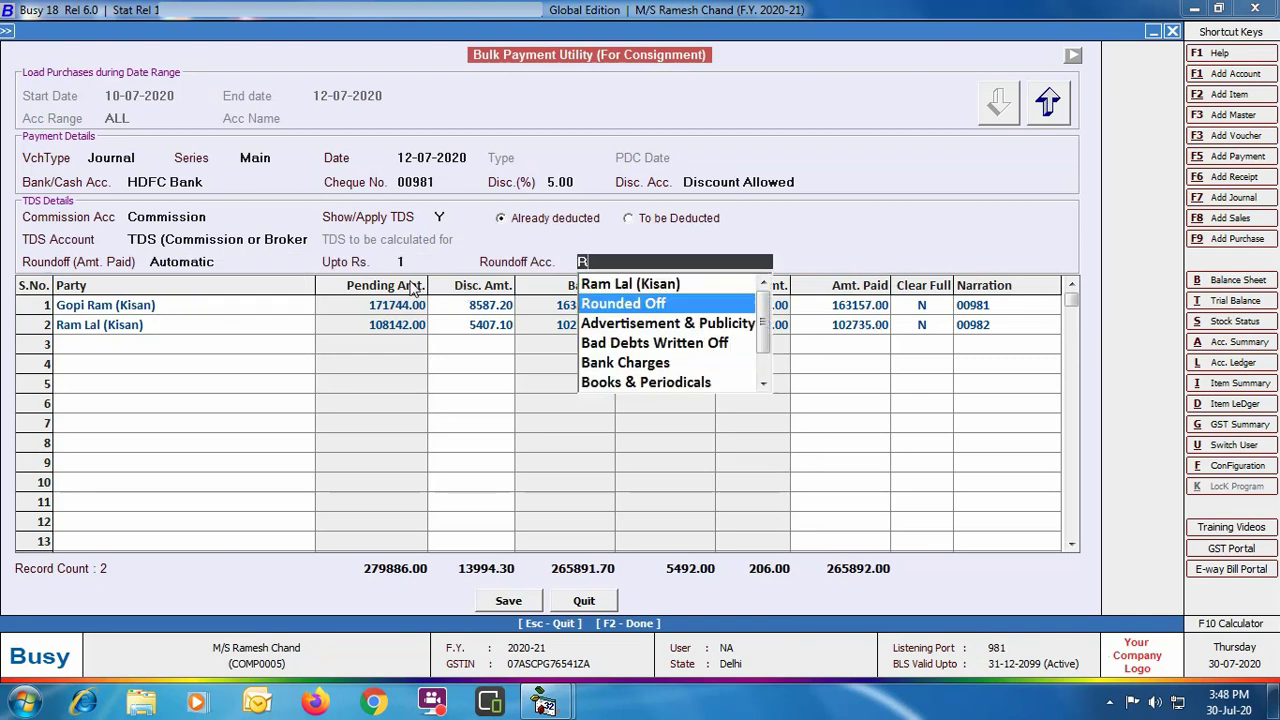
{"action": "key", "text": "Return"}
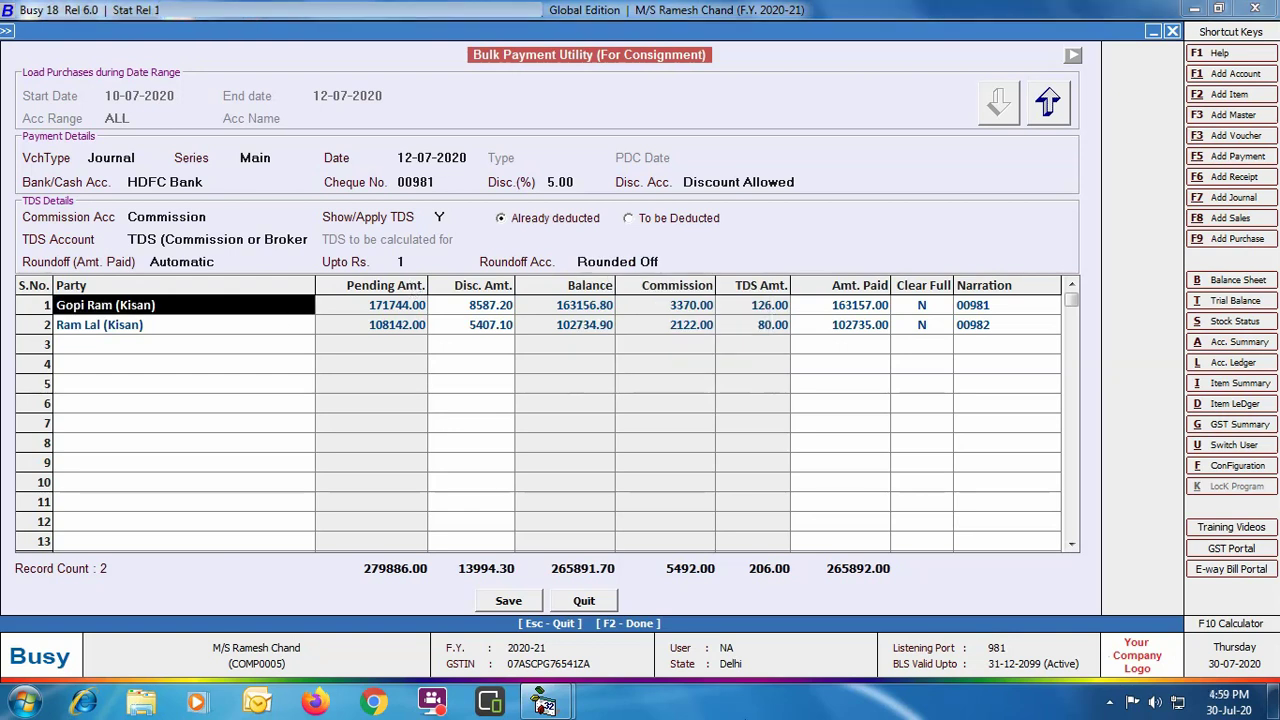
- Set Clear Full to Y for both farmers' payment rows, keeping their amounts and narrations
{"action": "key", "text": "Return"}
{"action": "key", "text": "Return"}
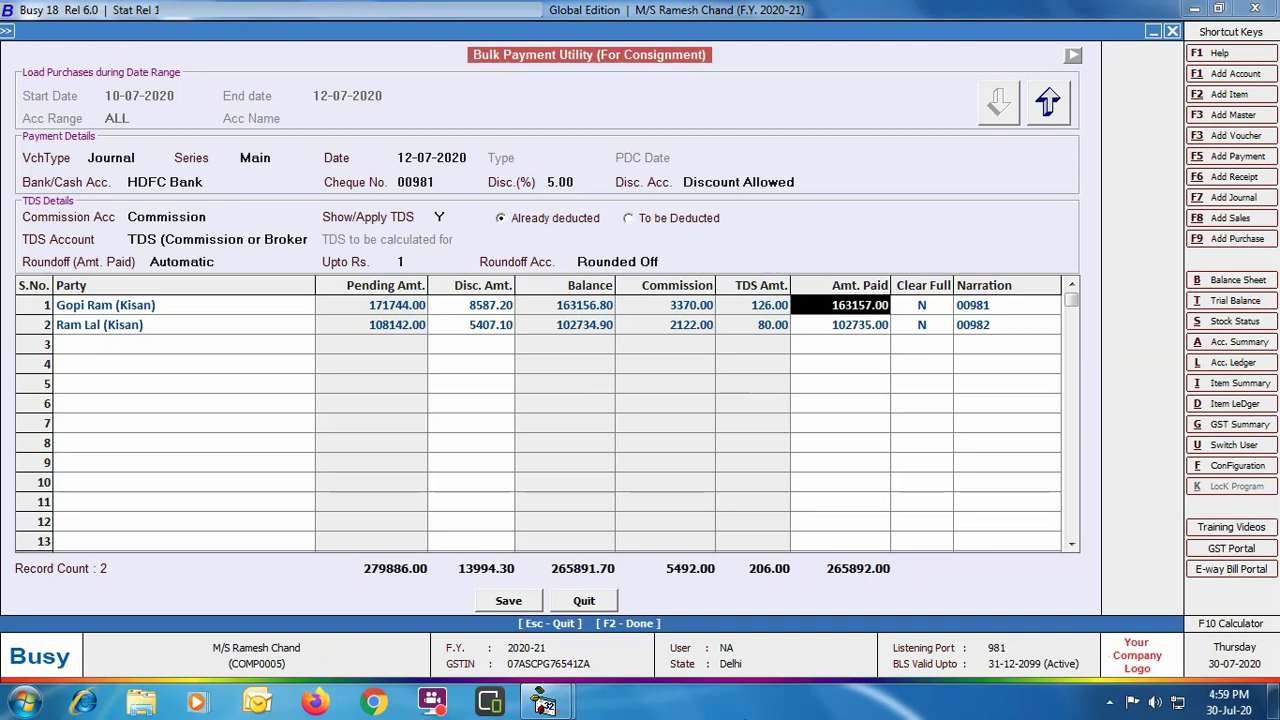
{"action": "key", "text": "Return"}
{"action": "type", "text": "Y"}
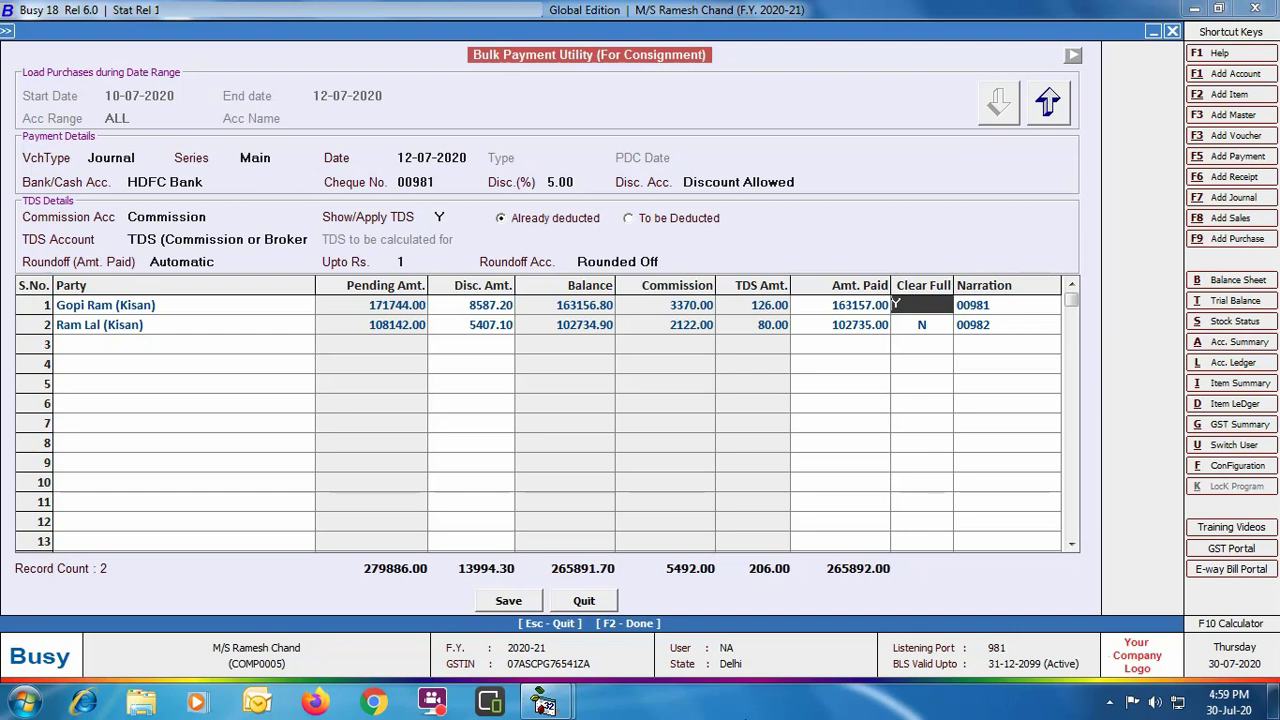
{"action": "key", "text": "Return"}
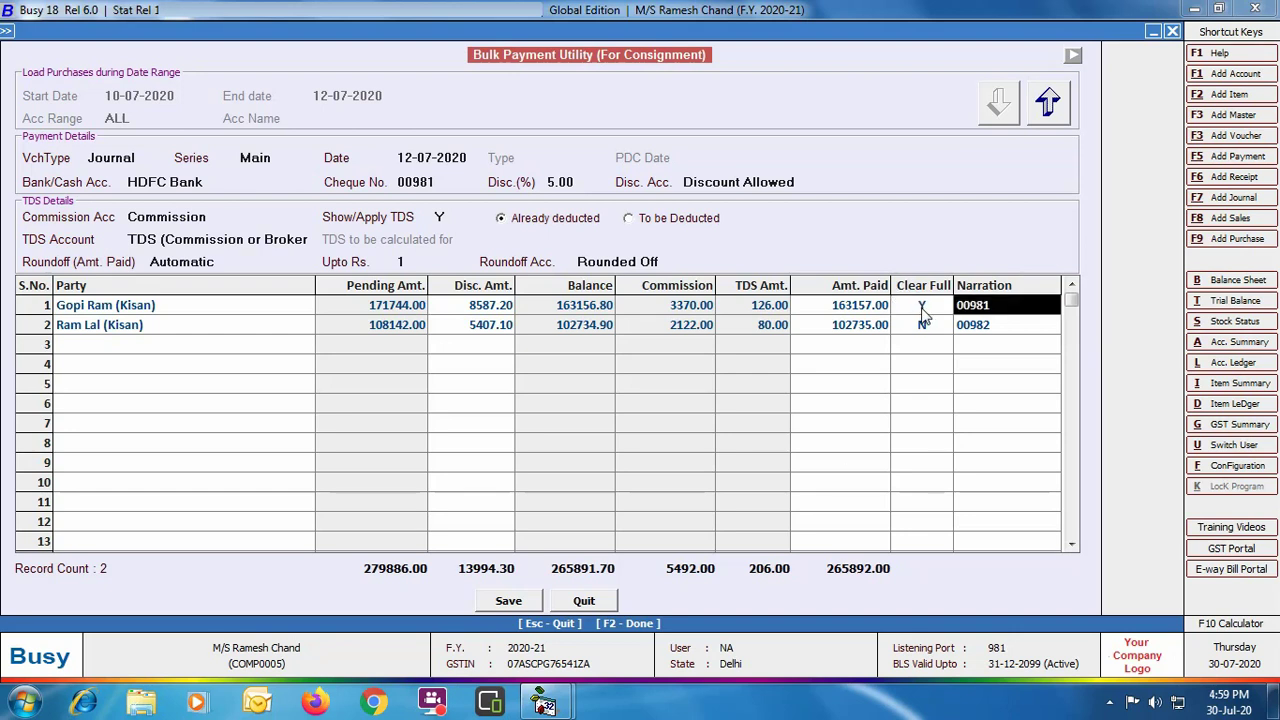
{"action": "key", "text": "Return"}
{"action": "key", "text": "Return"}
{"action": "key", "text": "Return"}
{"action": "key", "text": "Return"}
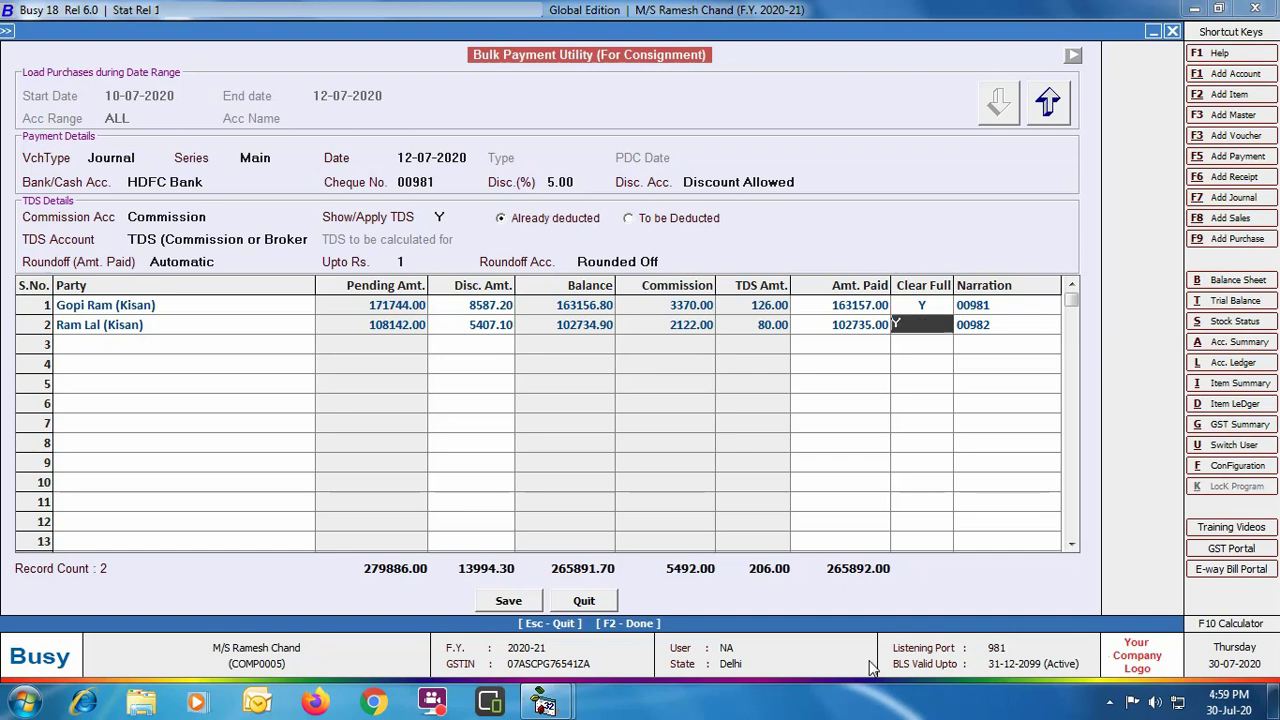
{"action": "type", "text": "Y"}
{"action": "left_click", "coordinate": [1012, 326]}
- Save the bulk payments to generate the journal vouchers, and close the bulk payment utility
{"action": "left_click", "coordinate": [526, 605]}
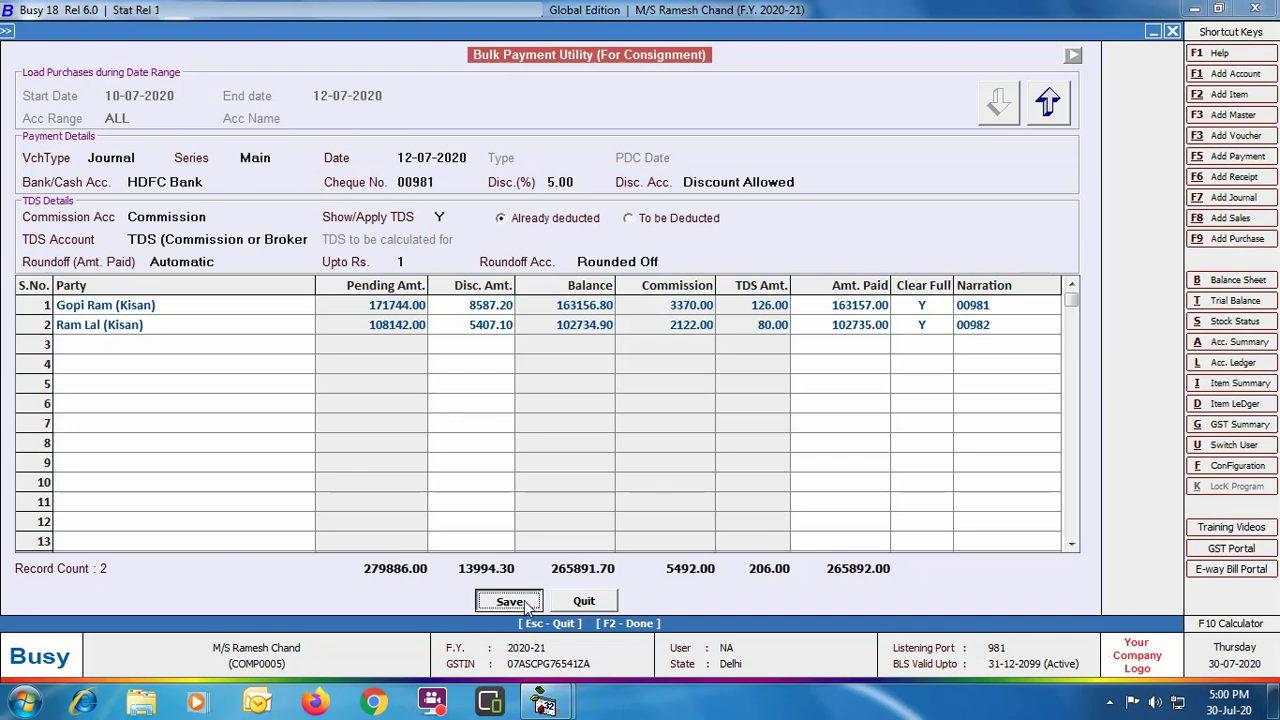
{"action": "left_click", "coordinate": [682, 392]}
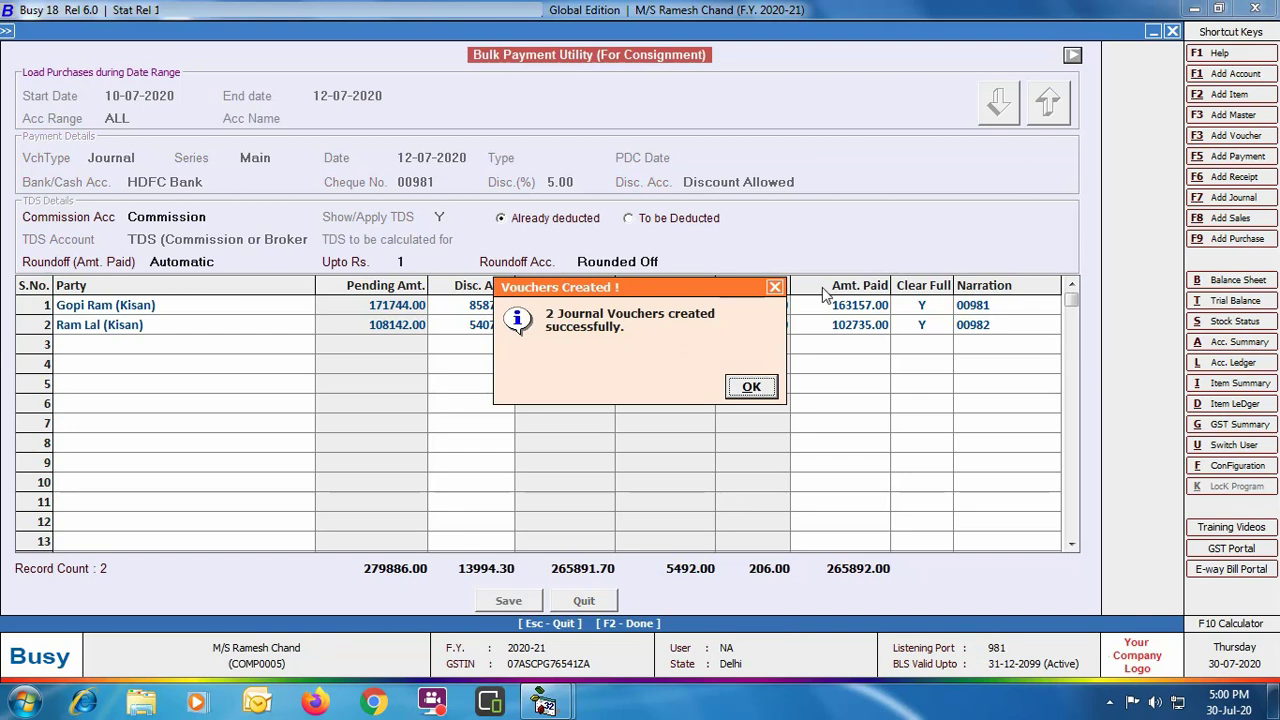
{"action": "left_click", "coordinate": [754, 389]}
{"action": "left_click", "coordinate": [580, 603]}
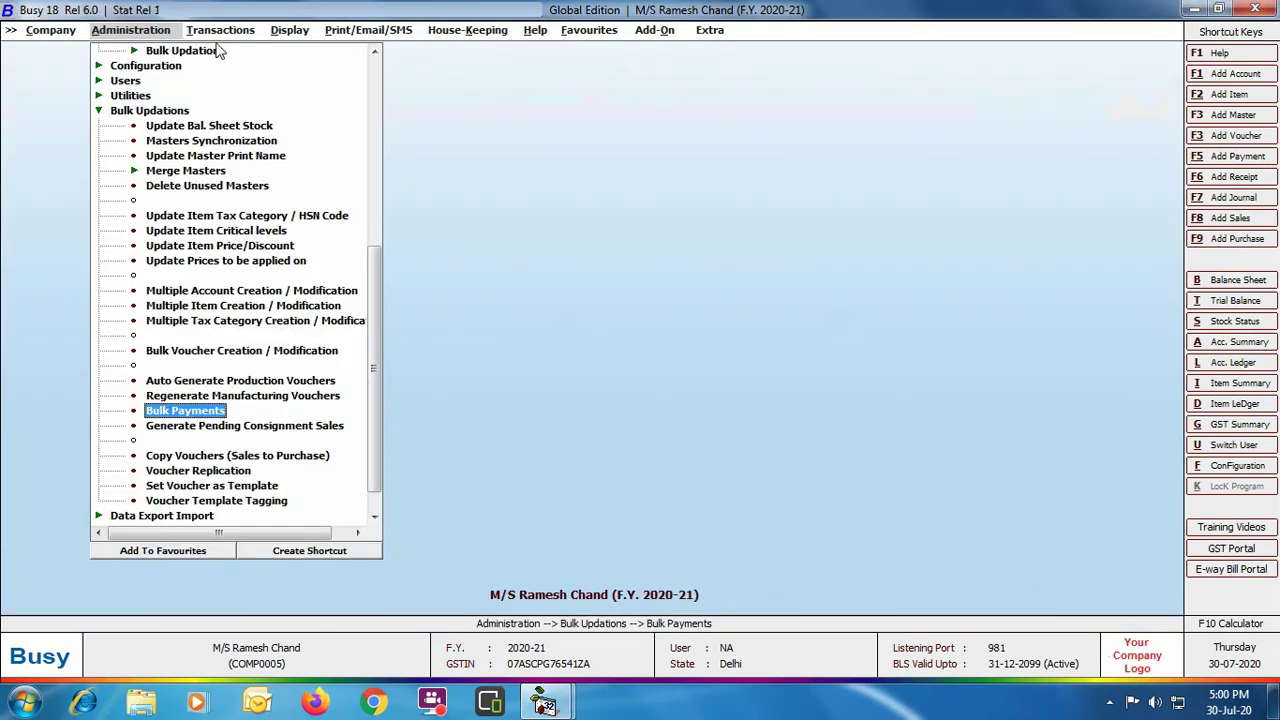
- List the journal vouchers dated 12-07-2020 on screen
{"action": "left_click", "coordinate": [226, 30]}
{"action": "left_click", "coordinate": [228, 156]}
{"action": "left_click", "coordinate": [249, 200]}
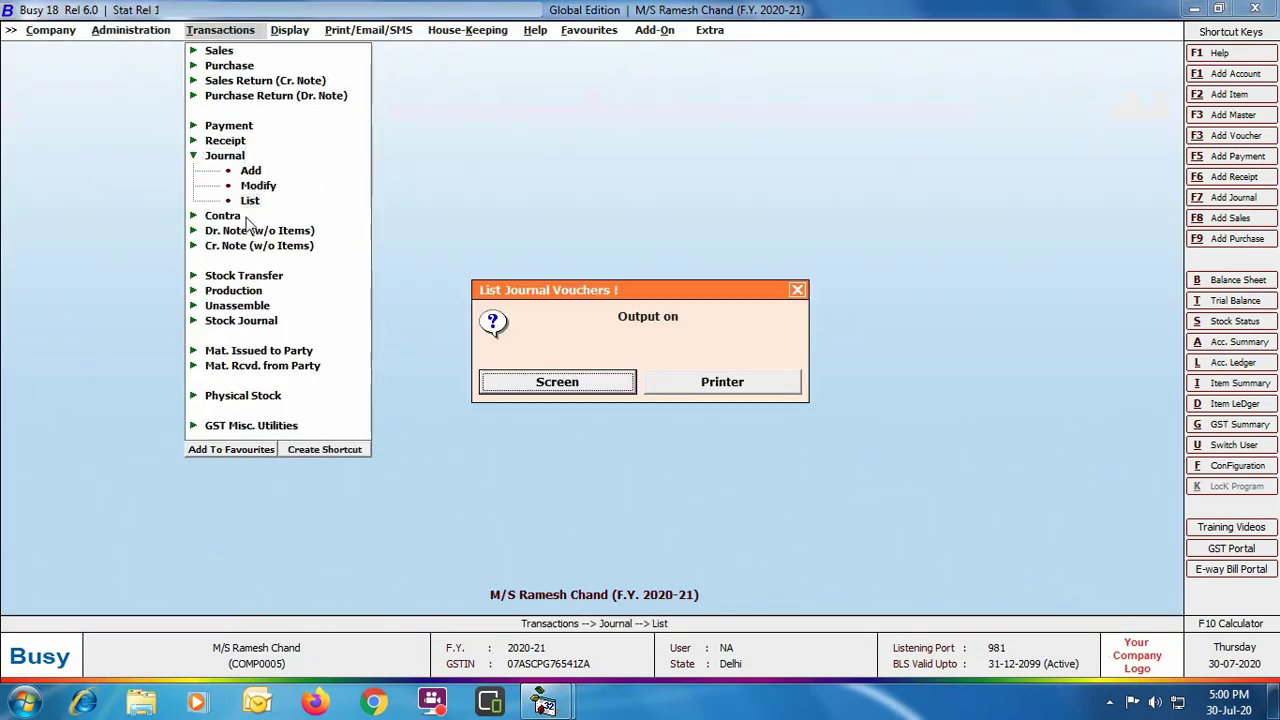
{"action": "left_click", "coordinate": [552, 370]}
{"action": "key", "text": "Return"}
{"action": "key", "text": "F12"}
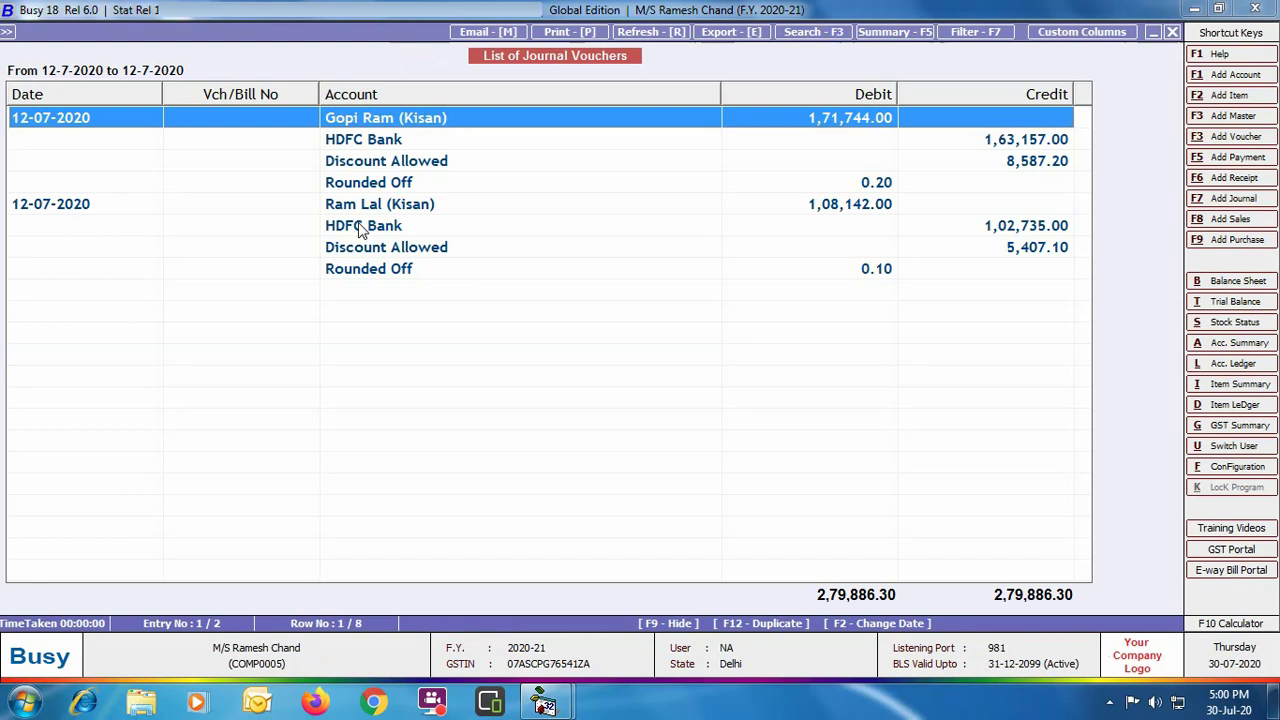
- Examine the account entries in each farmer's generated journal voucher, and close the voucher list
{"action": "double_click", "coordinate": [362, 228]}
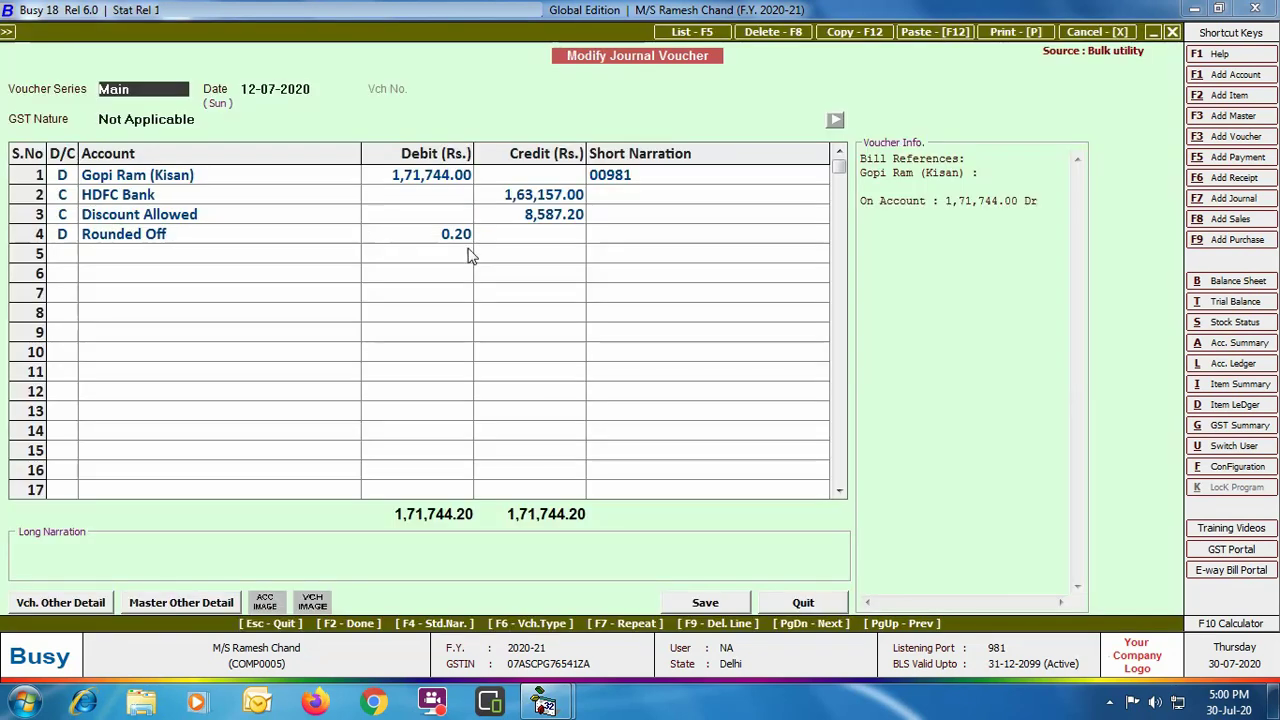
{"action": "key", "text": "Escape"}
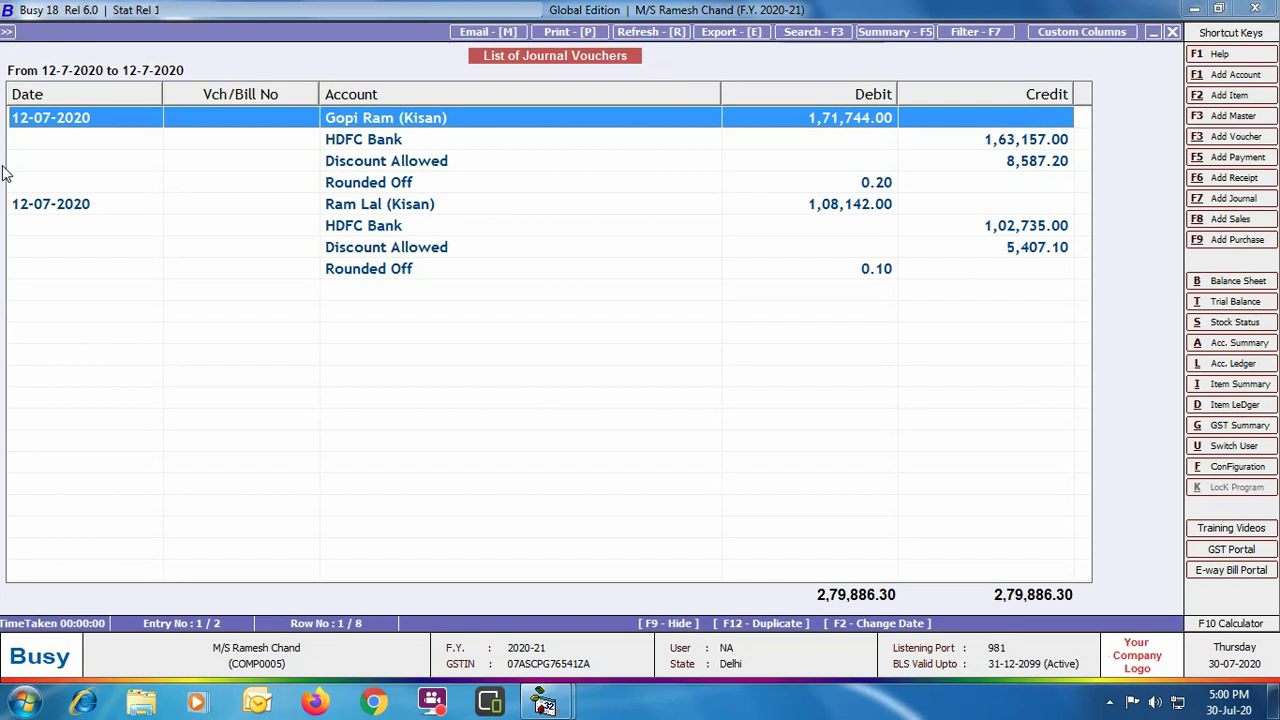
{"action": "double_click", "coordinate": [79, 206]}
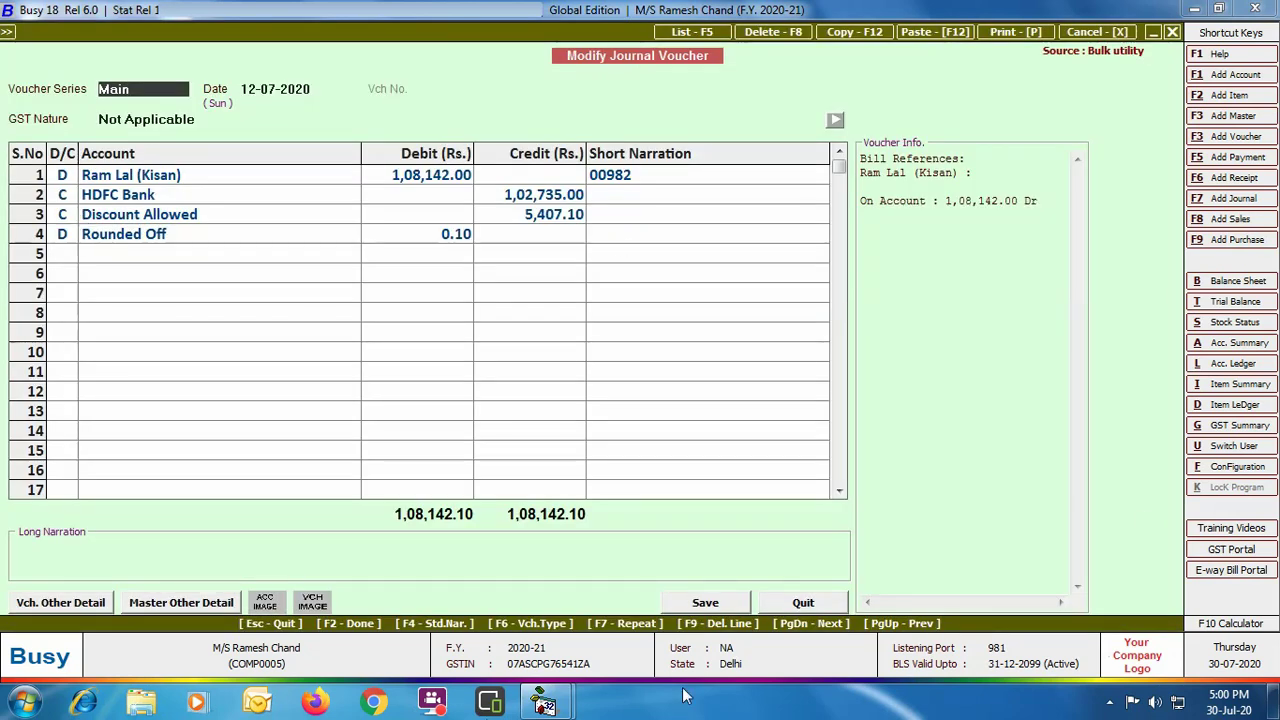
{"action": "key", "text": "Escape"}
{"action": "key", "text": "Escape"}
{"action": "key", "text": "Escape"}
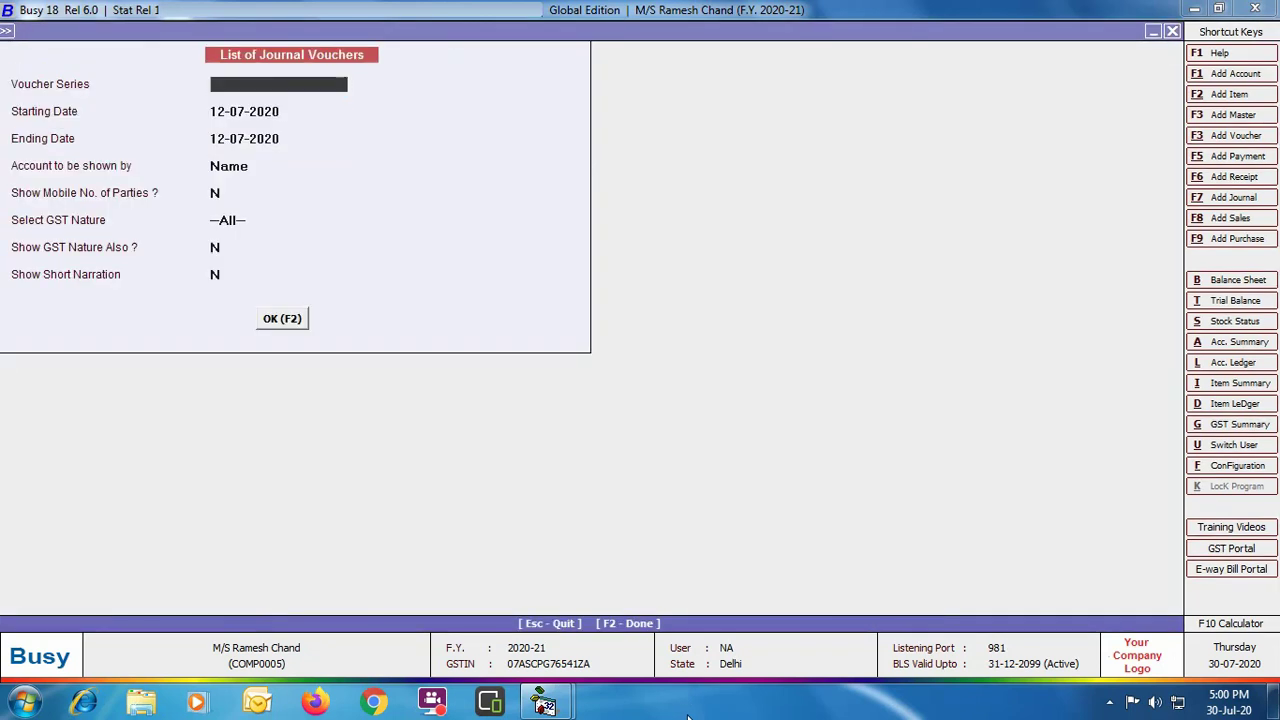